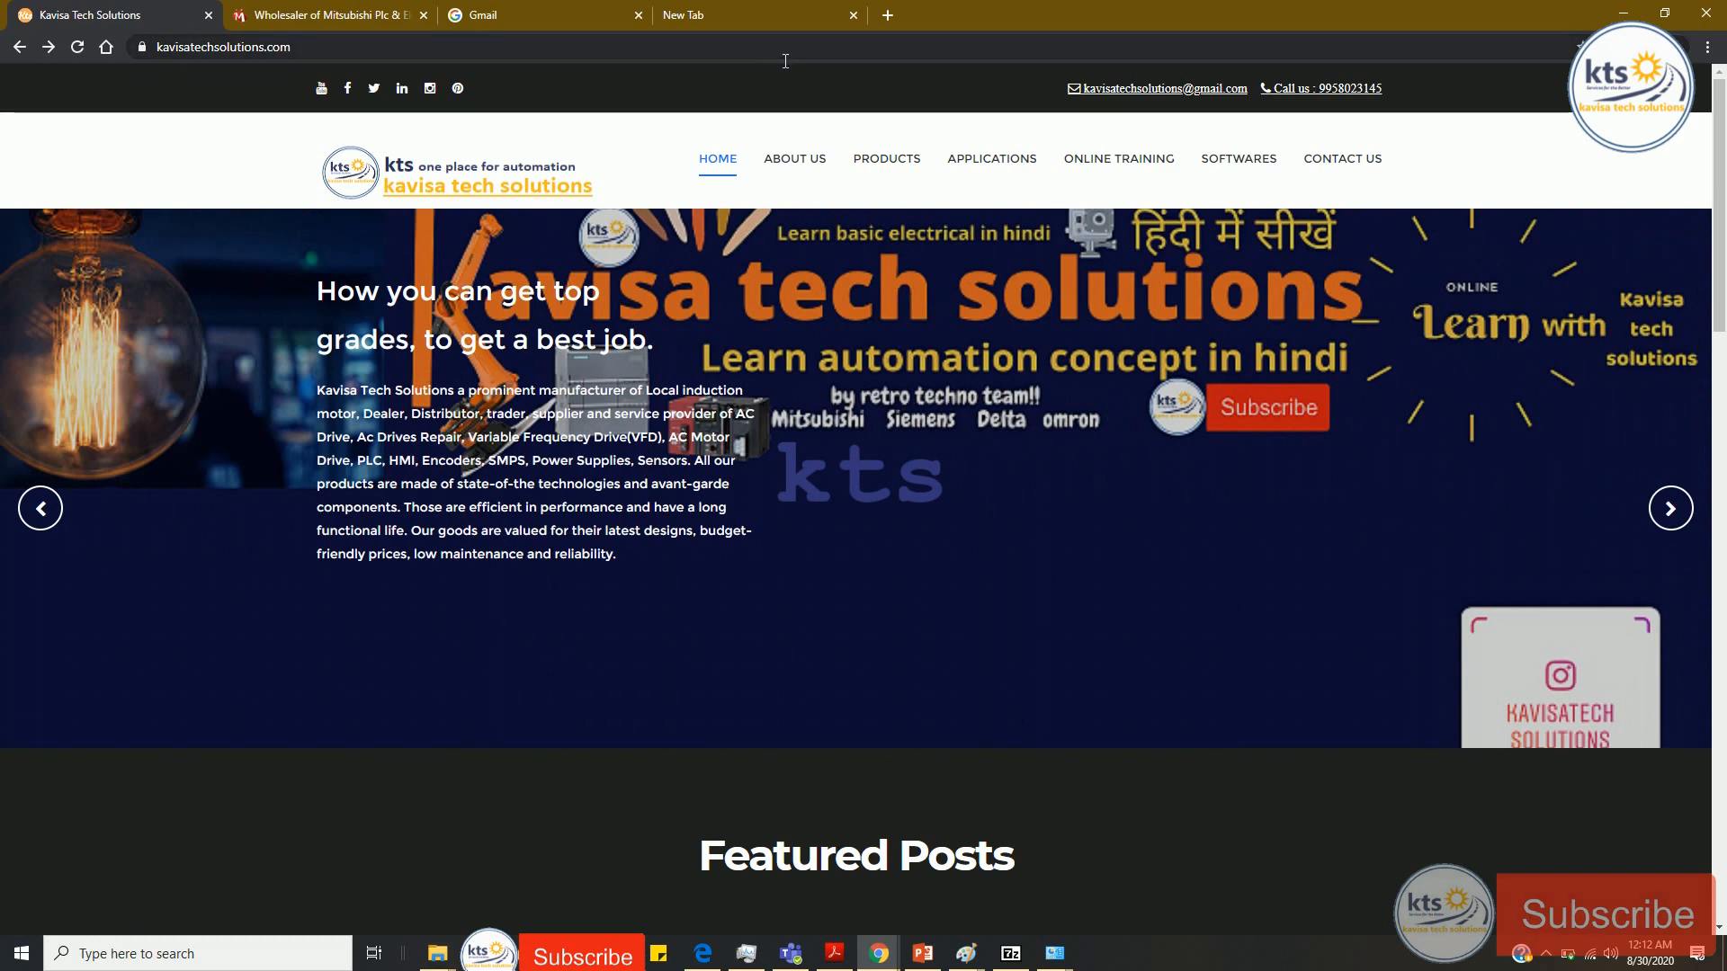
# Step: Go to oplc4me.blogspot.com by typing 'opl' in Chrome's address bar
pyautogui.click(785, 62)
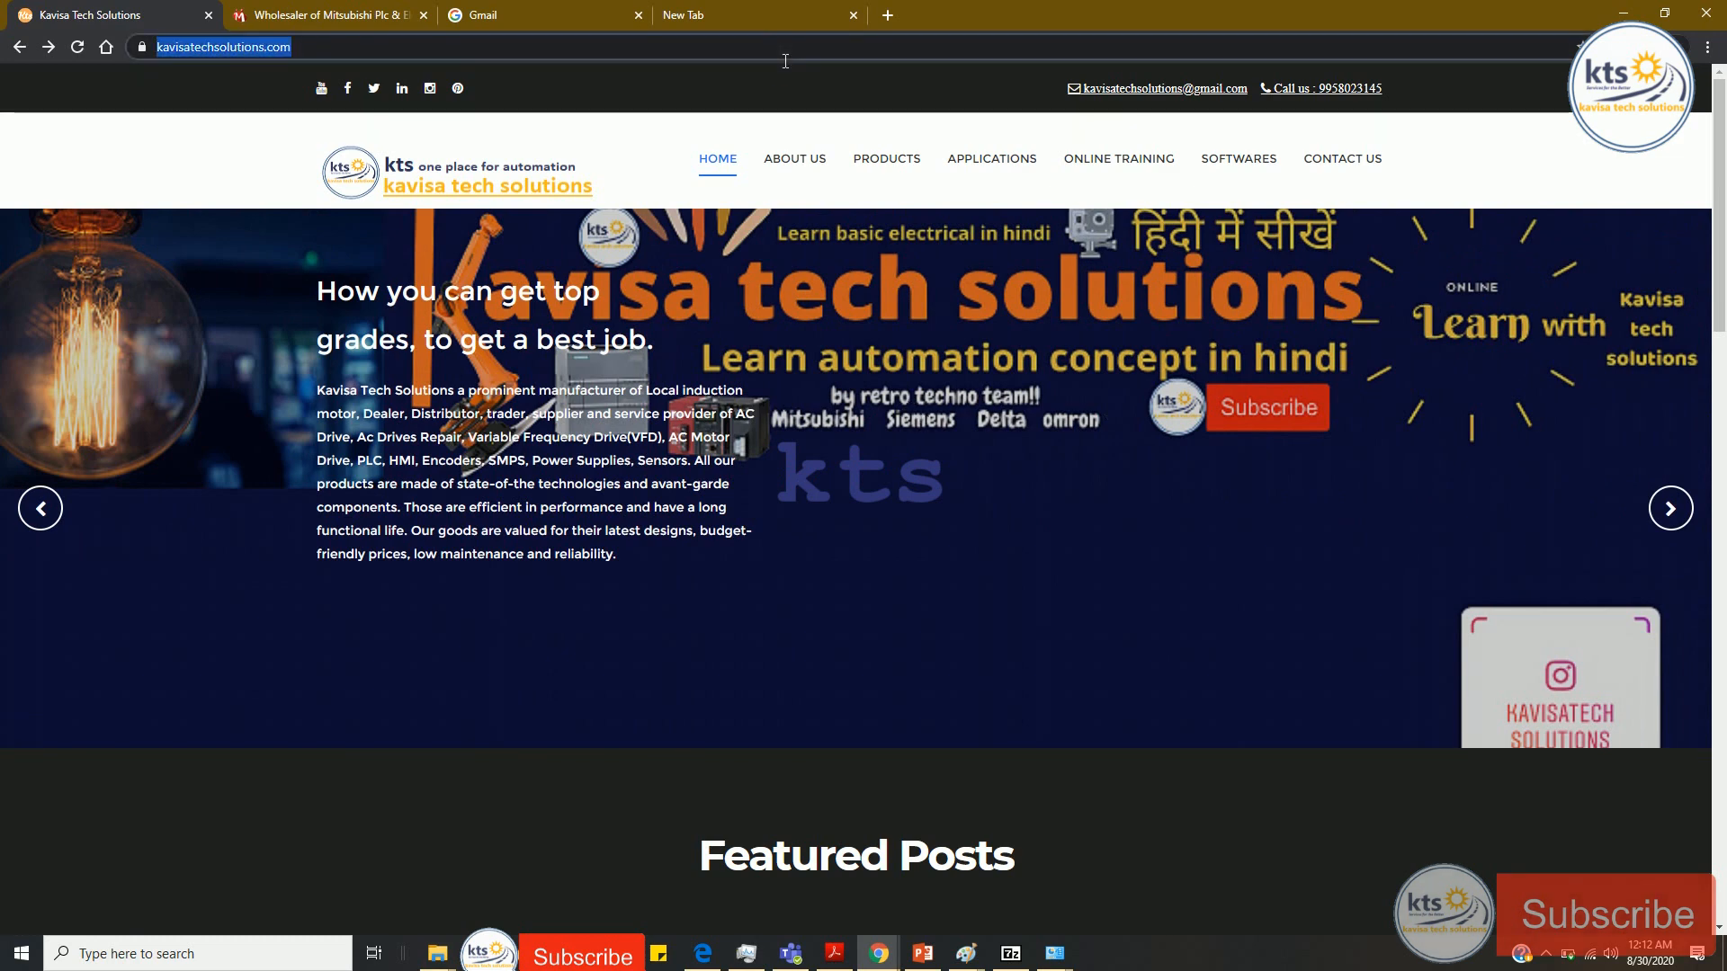
pyautogui.write('opl')
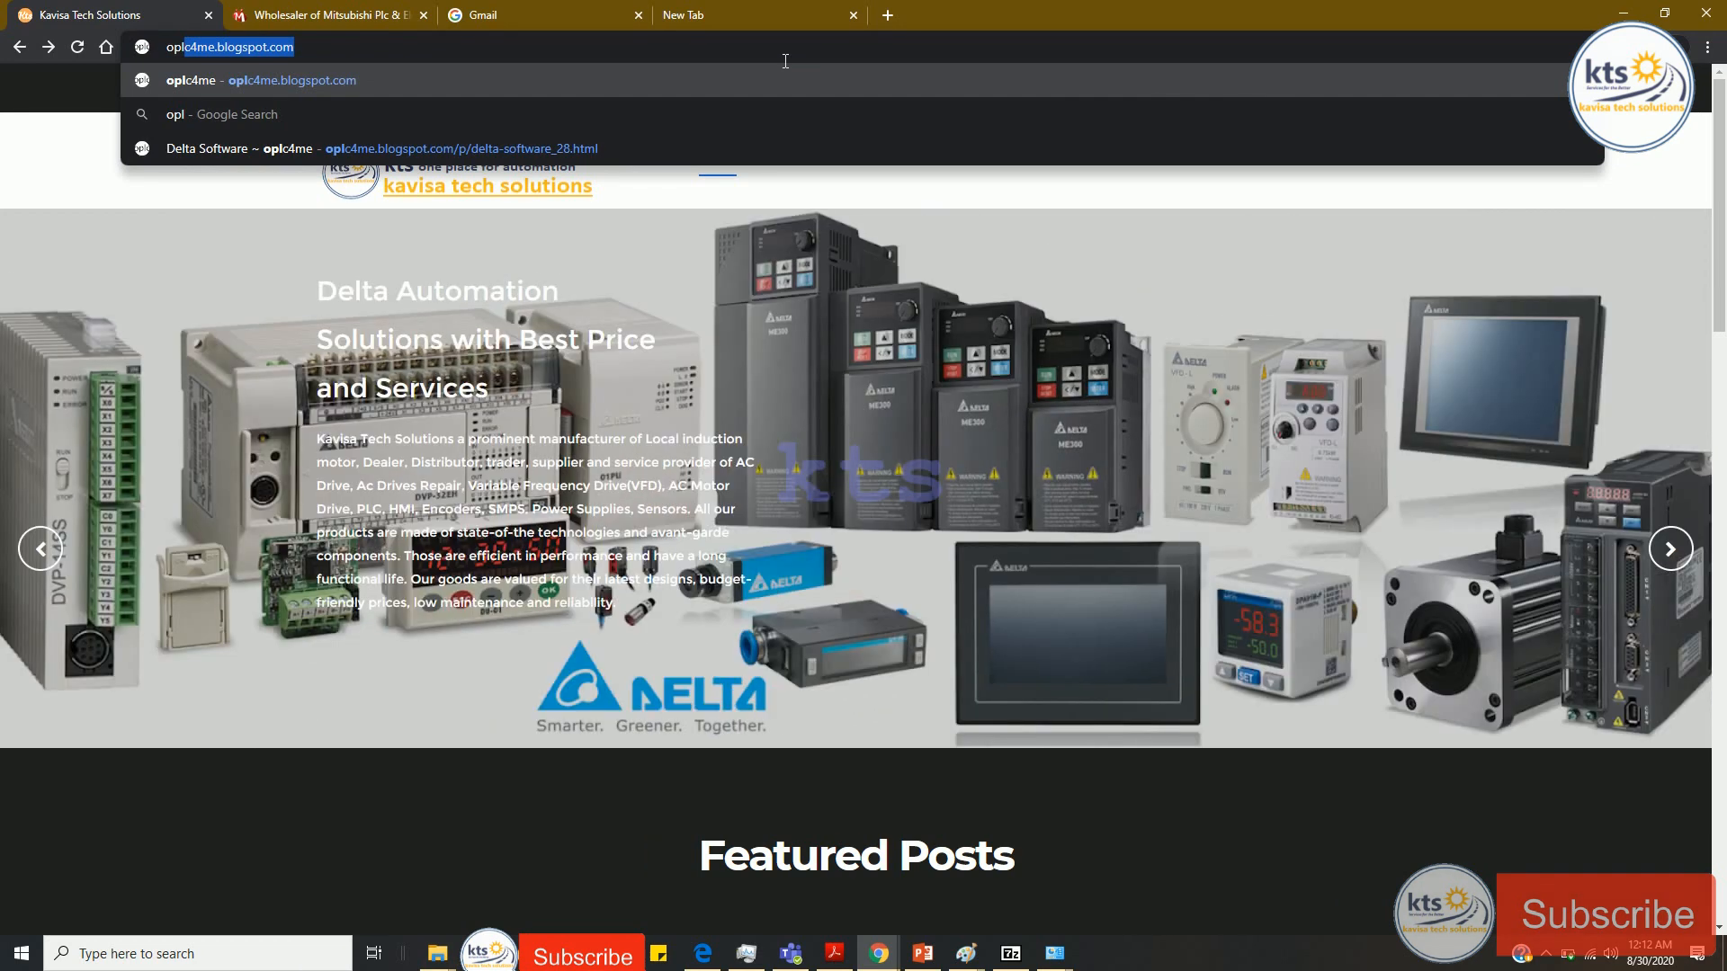
pyautogui.press('Return')
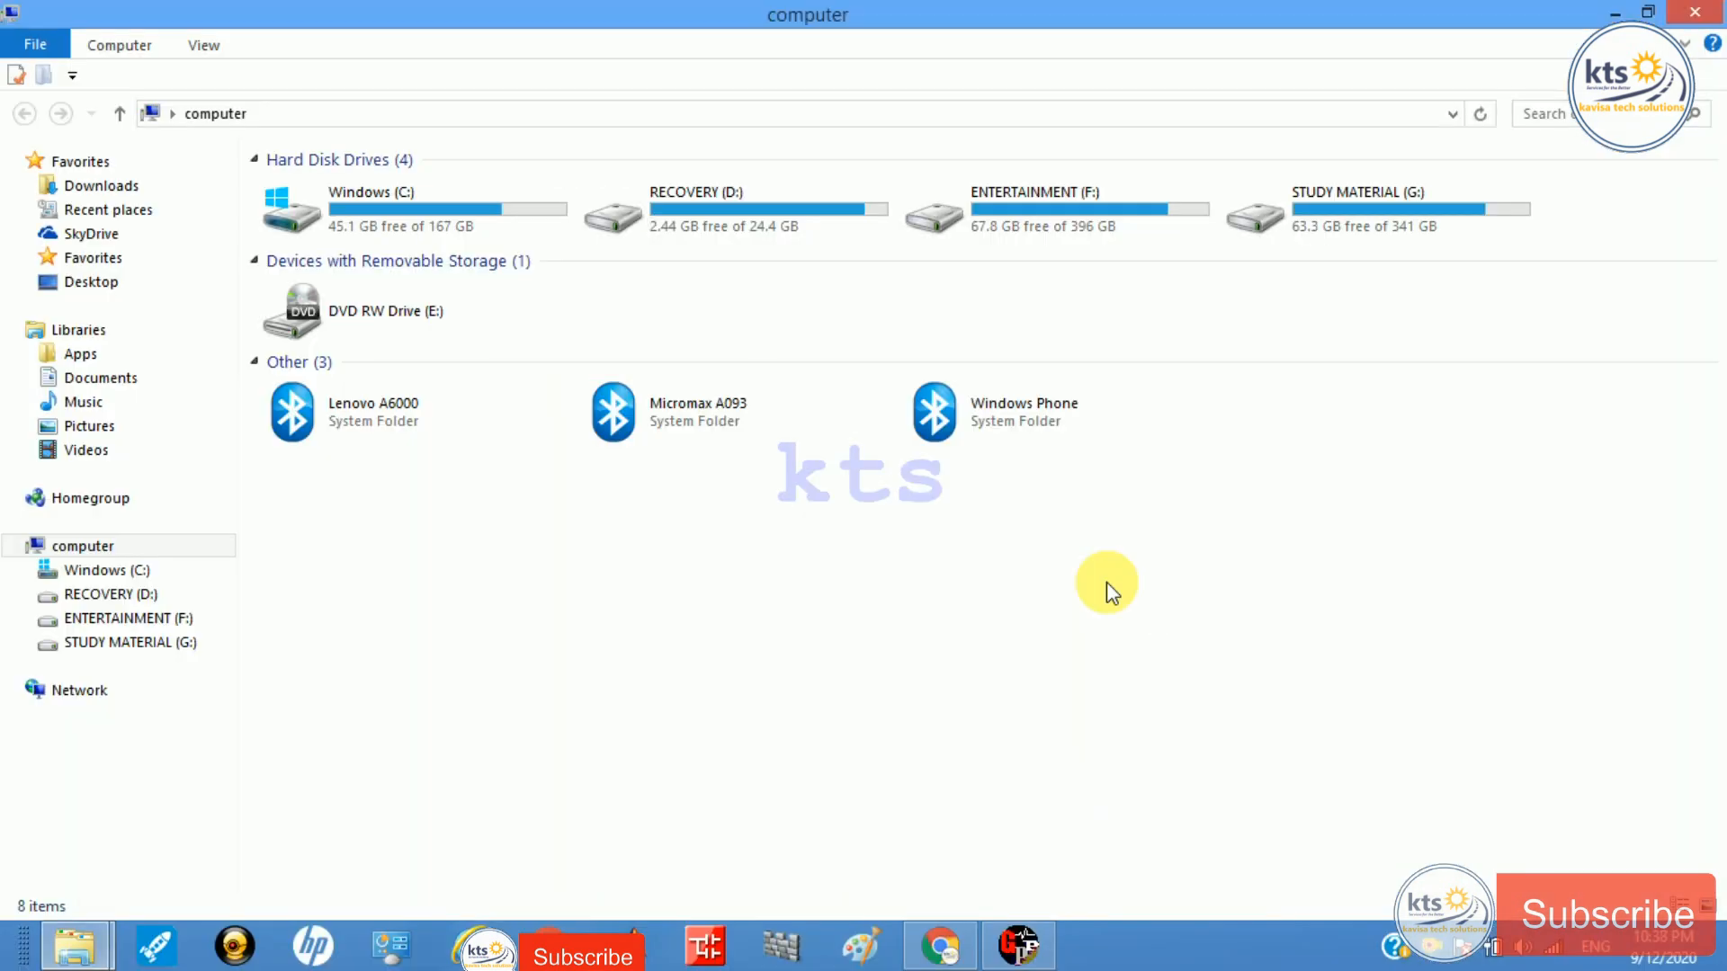
# Step: Open ENTERTAINMENT (F:) > GX simulator V7 and open SERIAL SETUP.txt
pyautogui.doubleClick(1075, 209)
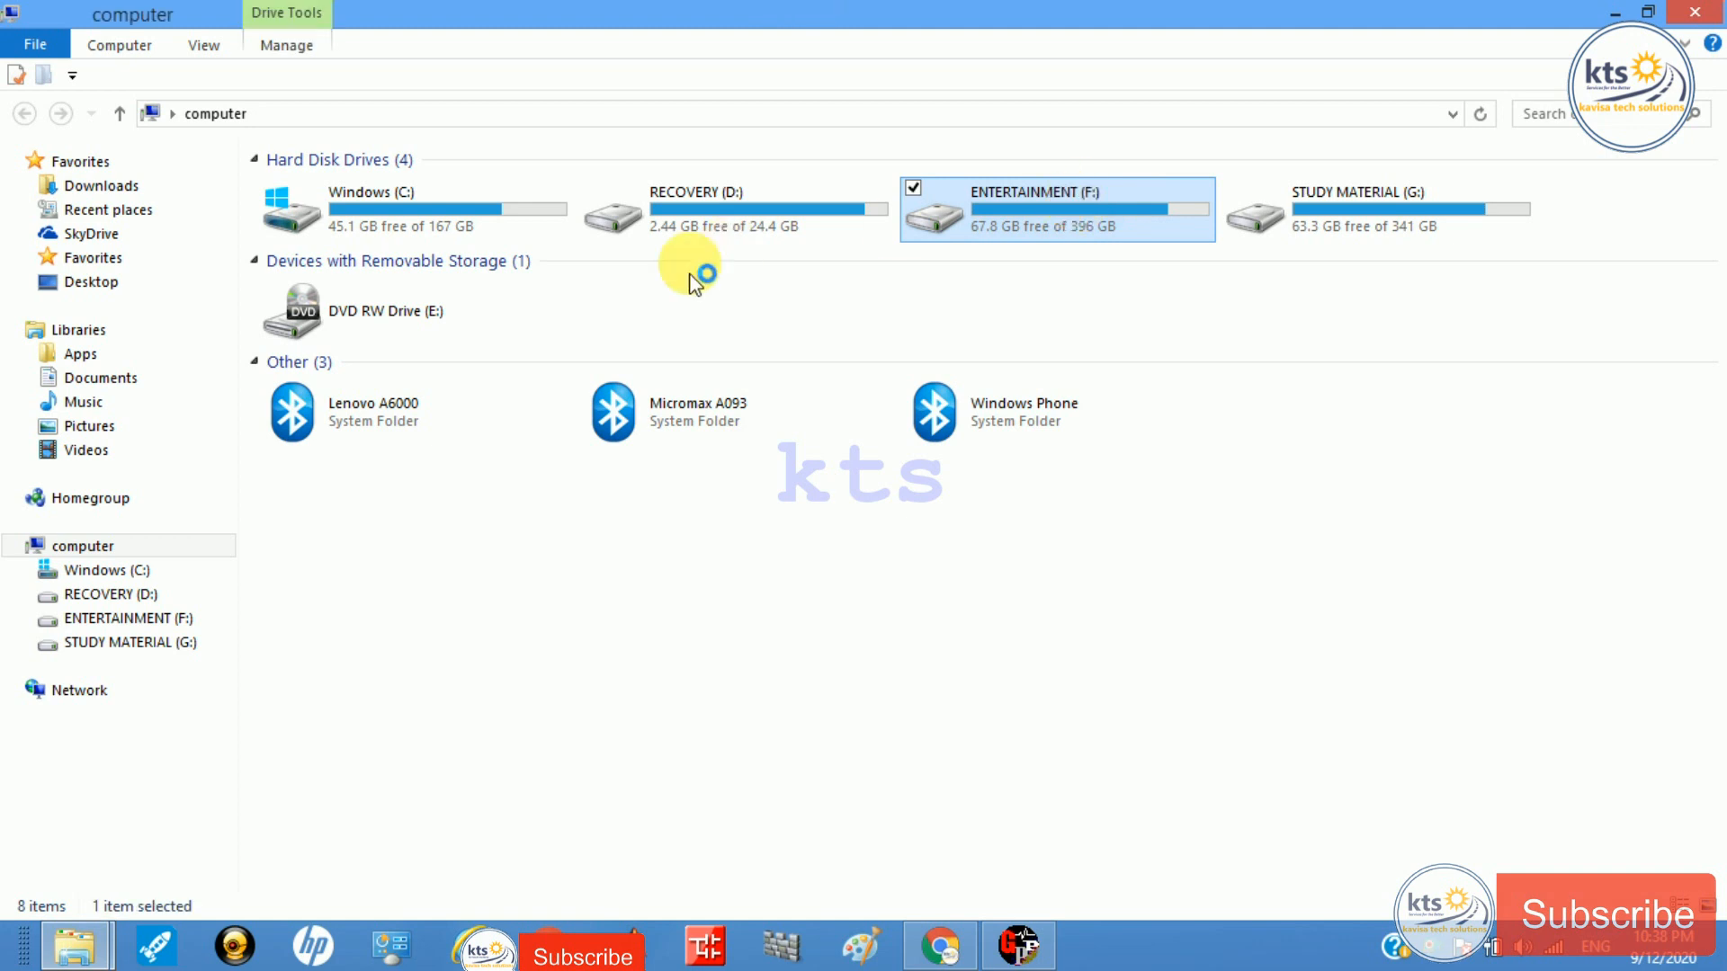
pyautogui.doubleClick(887, 209)
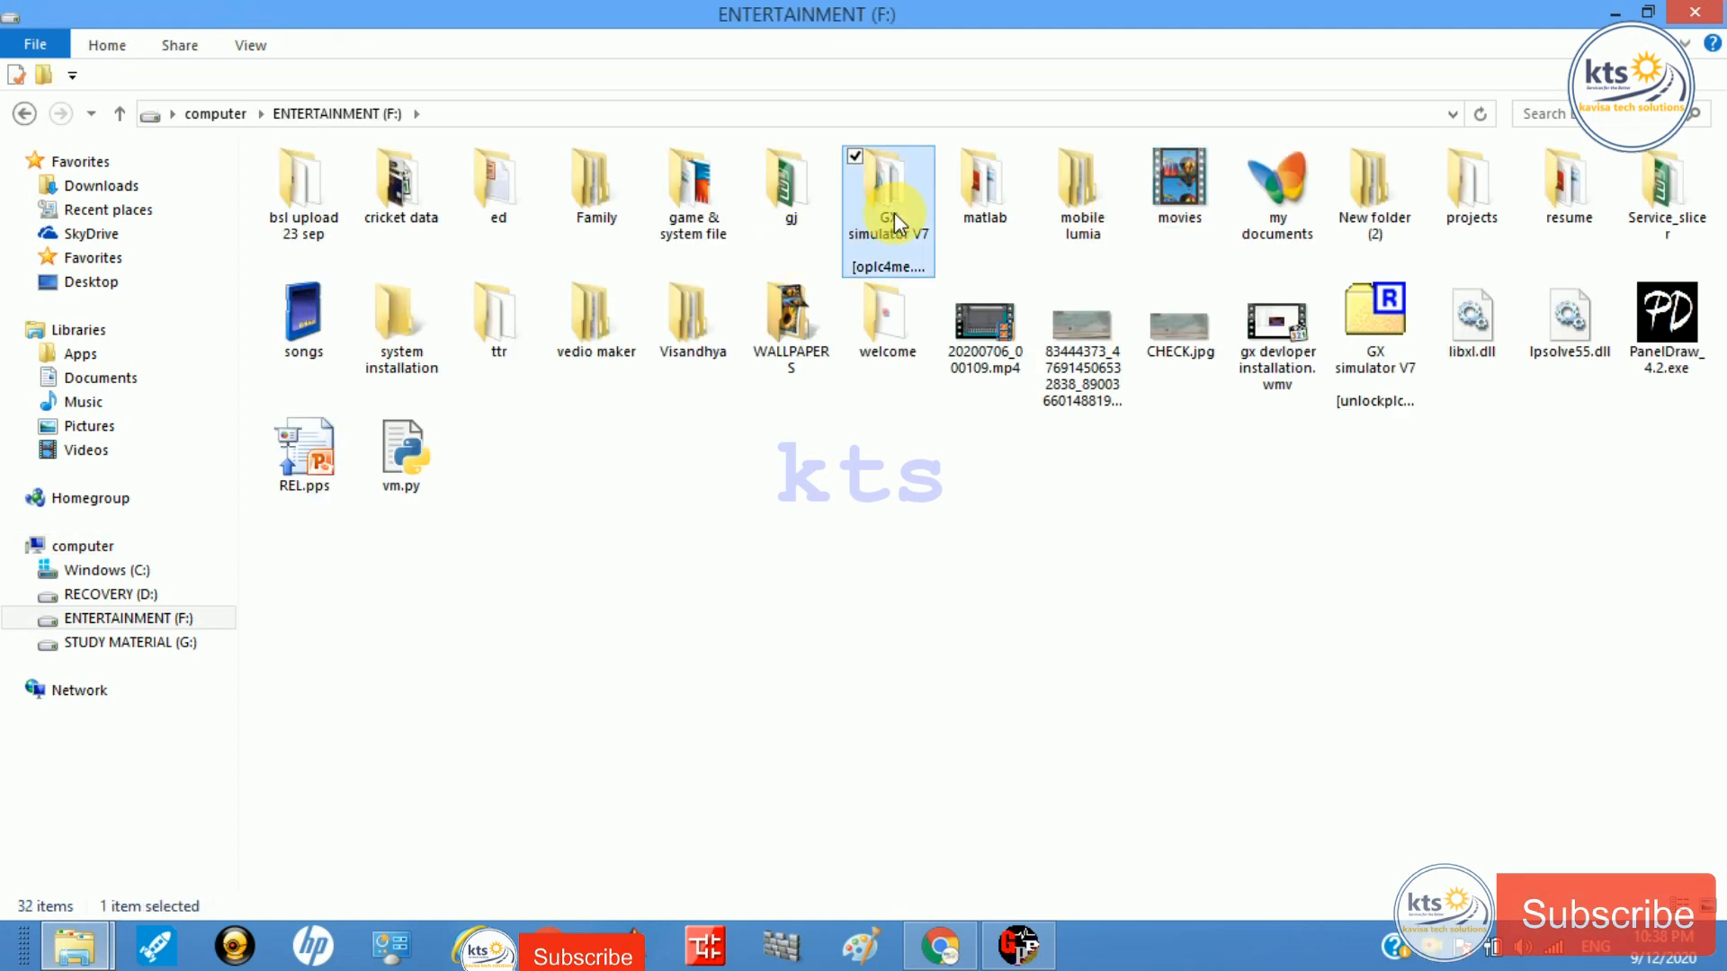
pyautogui.press('Down')
pyautogui.press('Down')
pyautogui.press('Down')
pyautogui.press('Down')
pyautogui.press('Down')
pyautogui.press('Down')
pyautogui.press('Down')
pyautogui.press('Down')
pyautogui.press('Down')
pyautogui.press('Down')
pyautogui.press('Down')
pyautogui.press('Down')
pyautogui.press('Down')
pyautogui.press('Down')
pyautogui.press('Down')
pyautogui.press('Down')
pyautogui.press('Down')
pyautogui.press('Down')
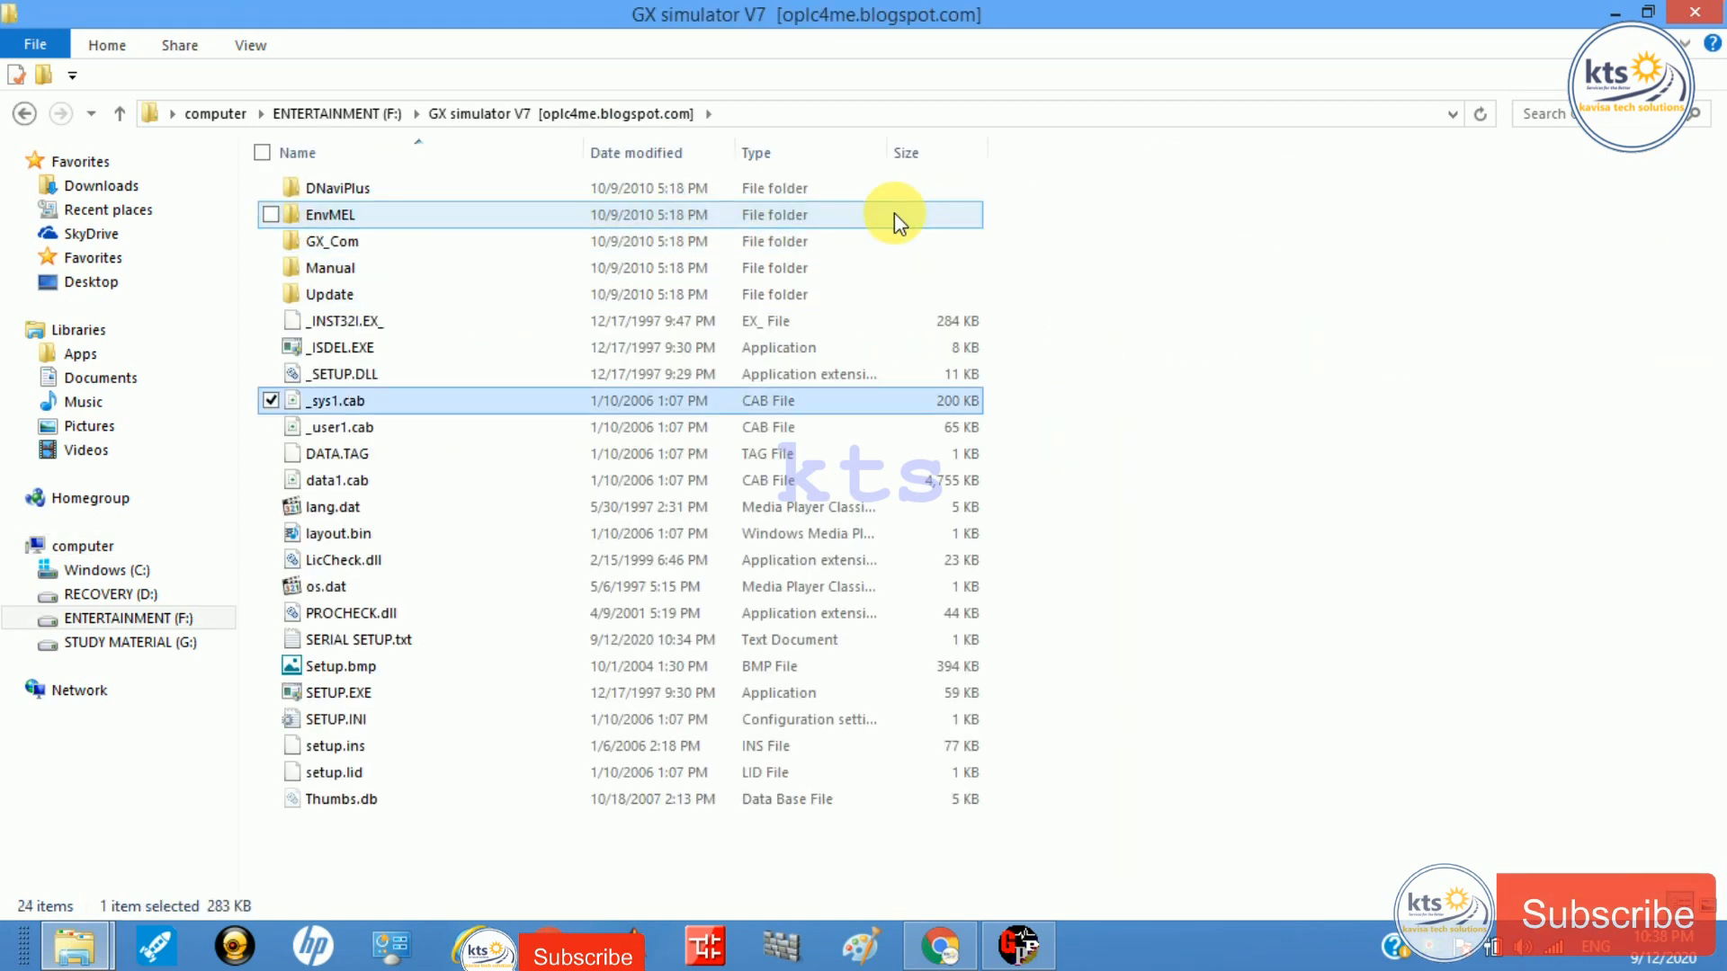
pyautogui.press('Up')
pyautogui.press('Up')
pyautogui.press('Up')
pyautogui.press('Up')
pyautogui.press('Down')
pyautogui.press('Down')
pyautogui.press('Down')
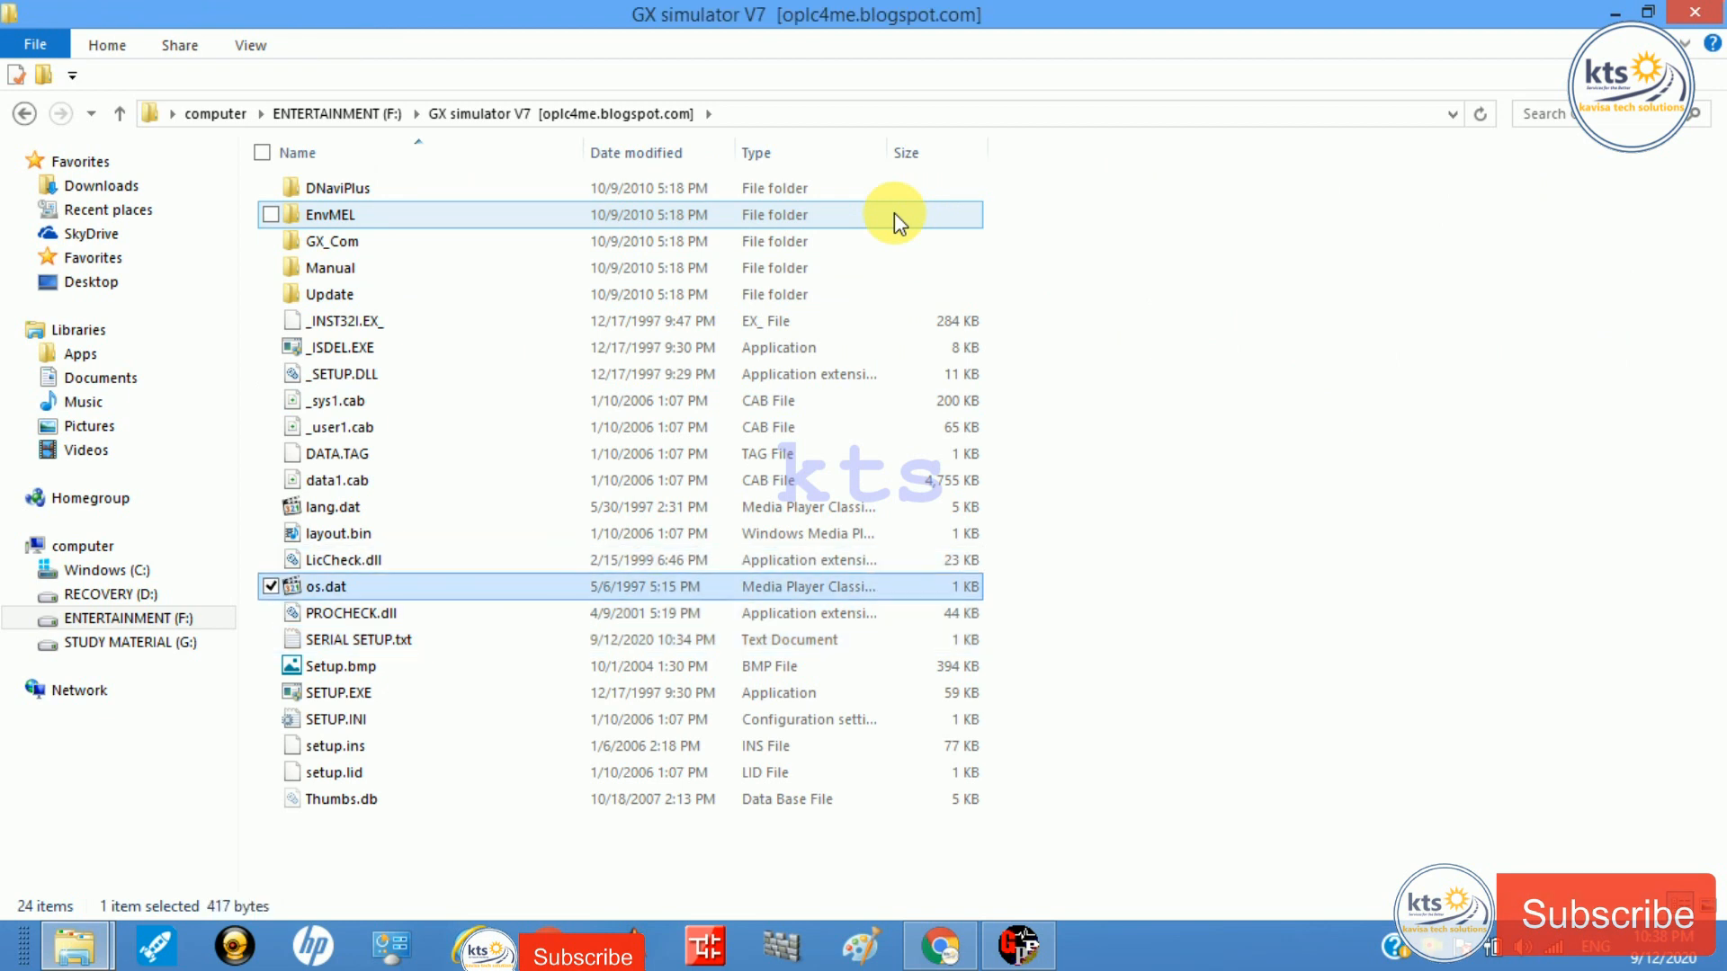
pyautogui.press('Return')
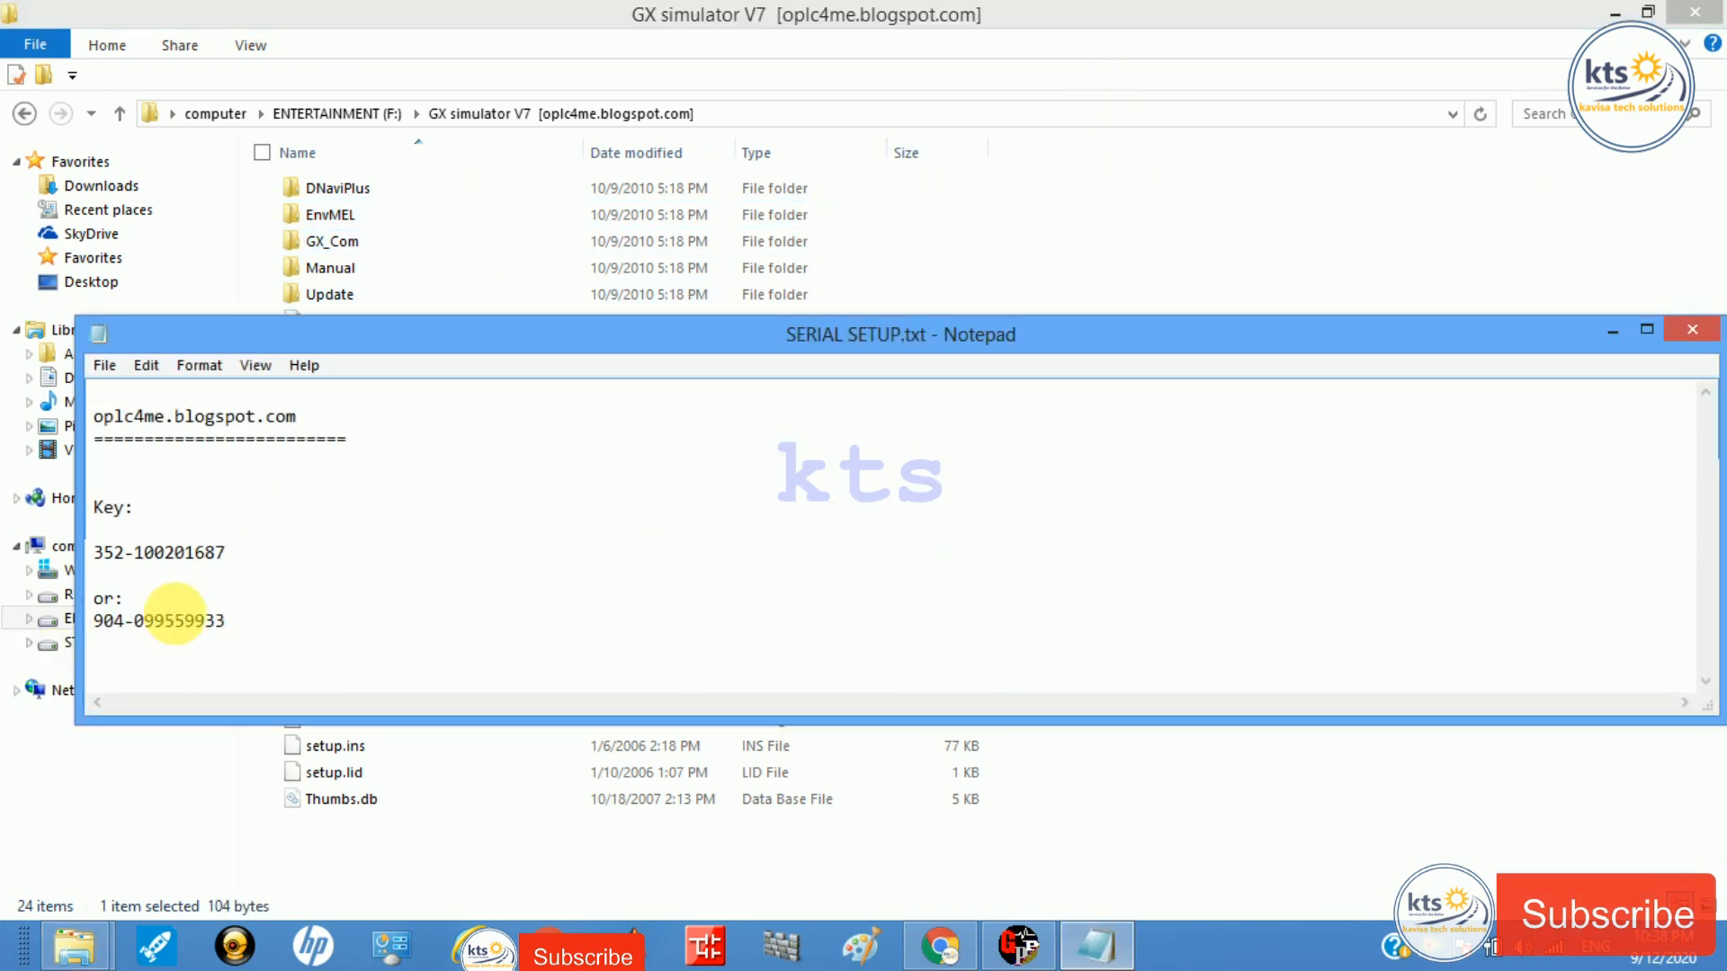
# Step: Select the product key, close Notepad, and select SETUP.EXE
pyautogui.moveTo(261, 557); pyautogui.dragTo(69, 558)
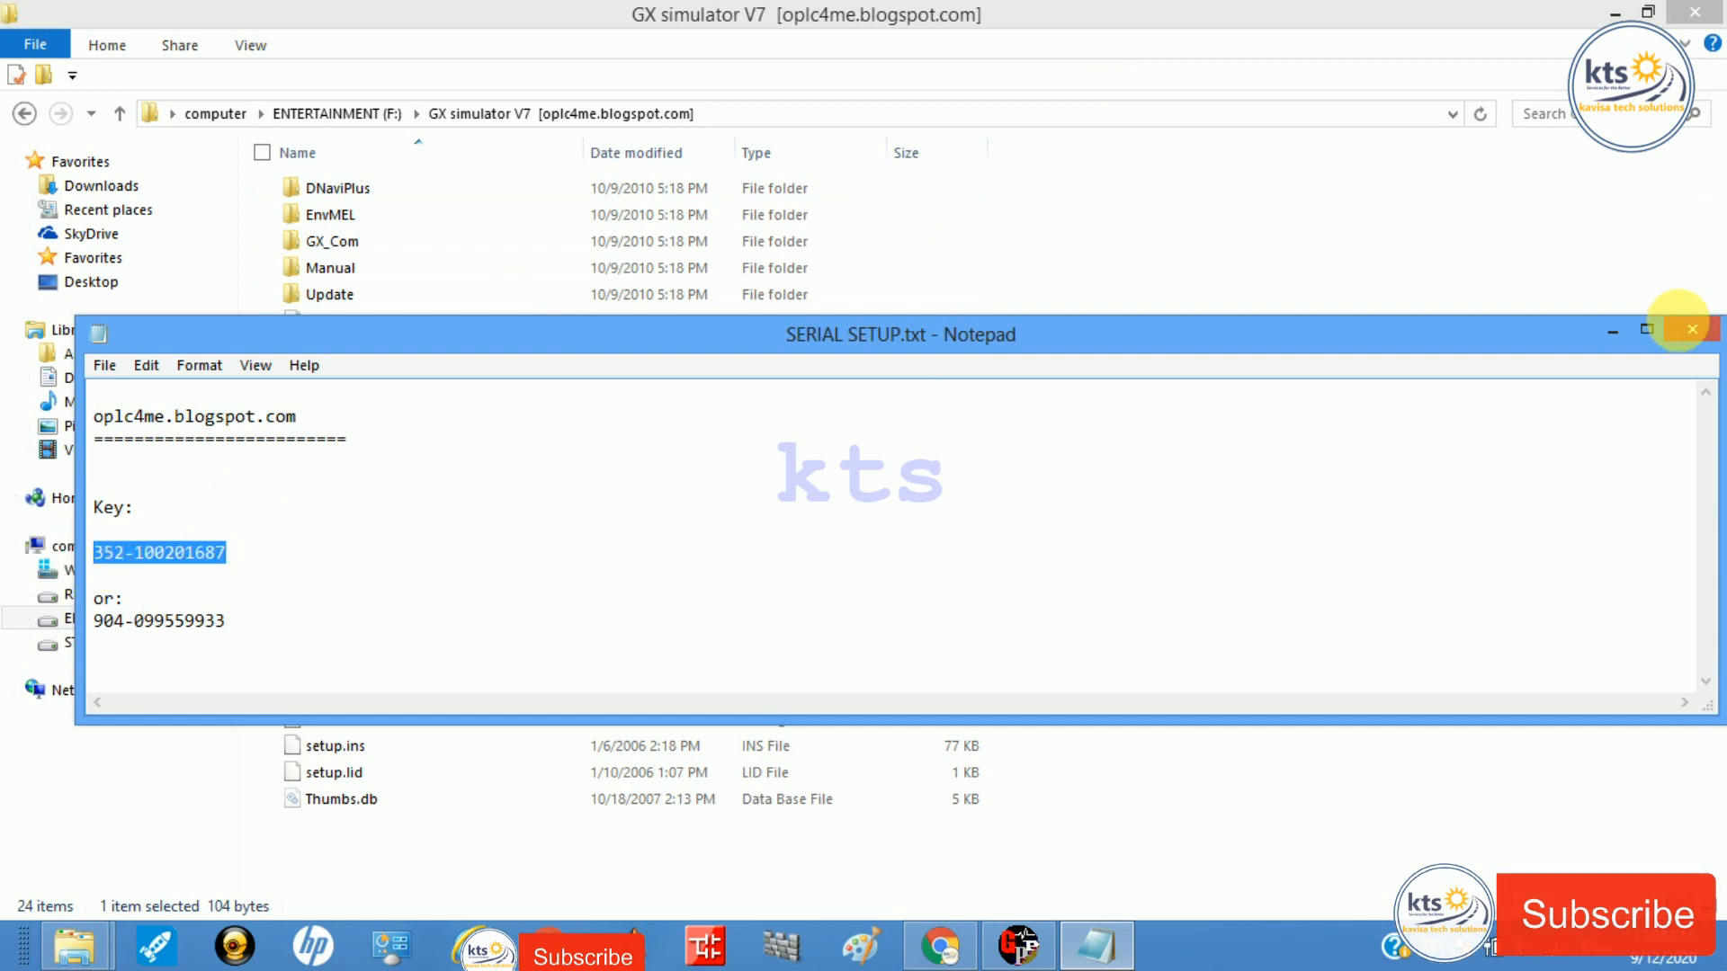
pyautogui.click(1685, 330)
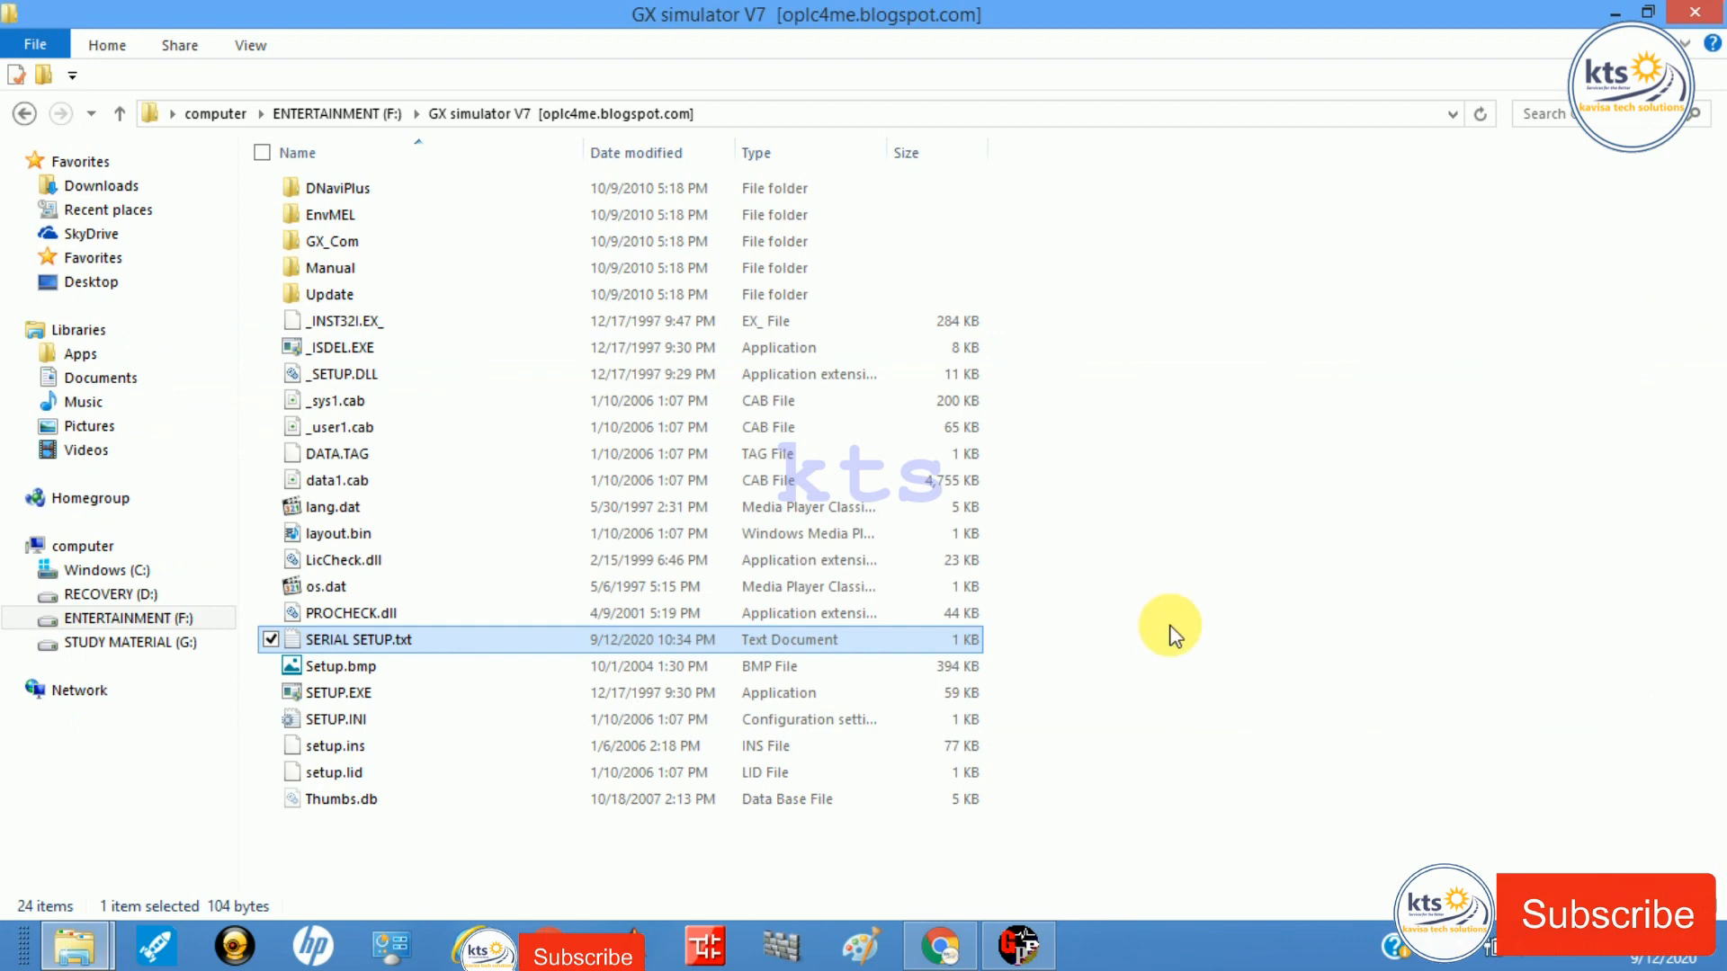
pyautogui.click(617, 684)
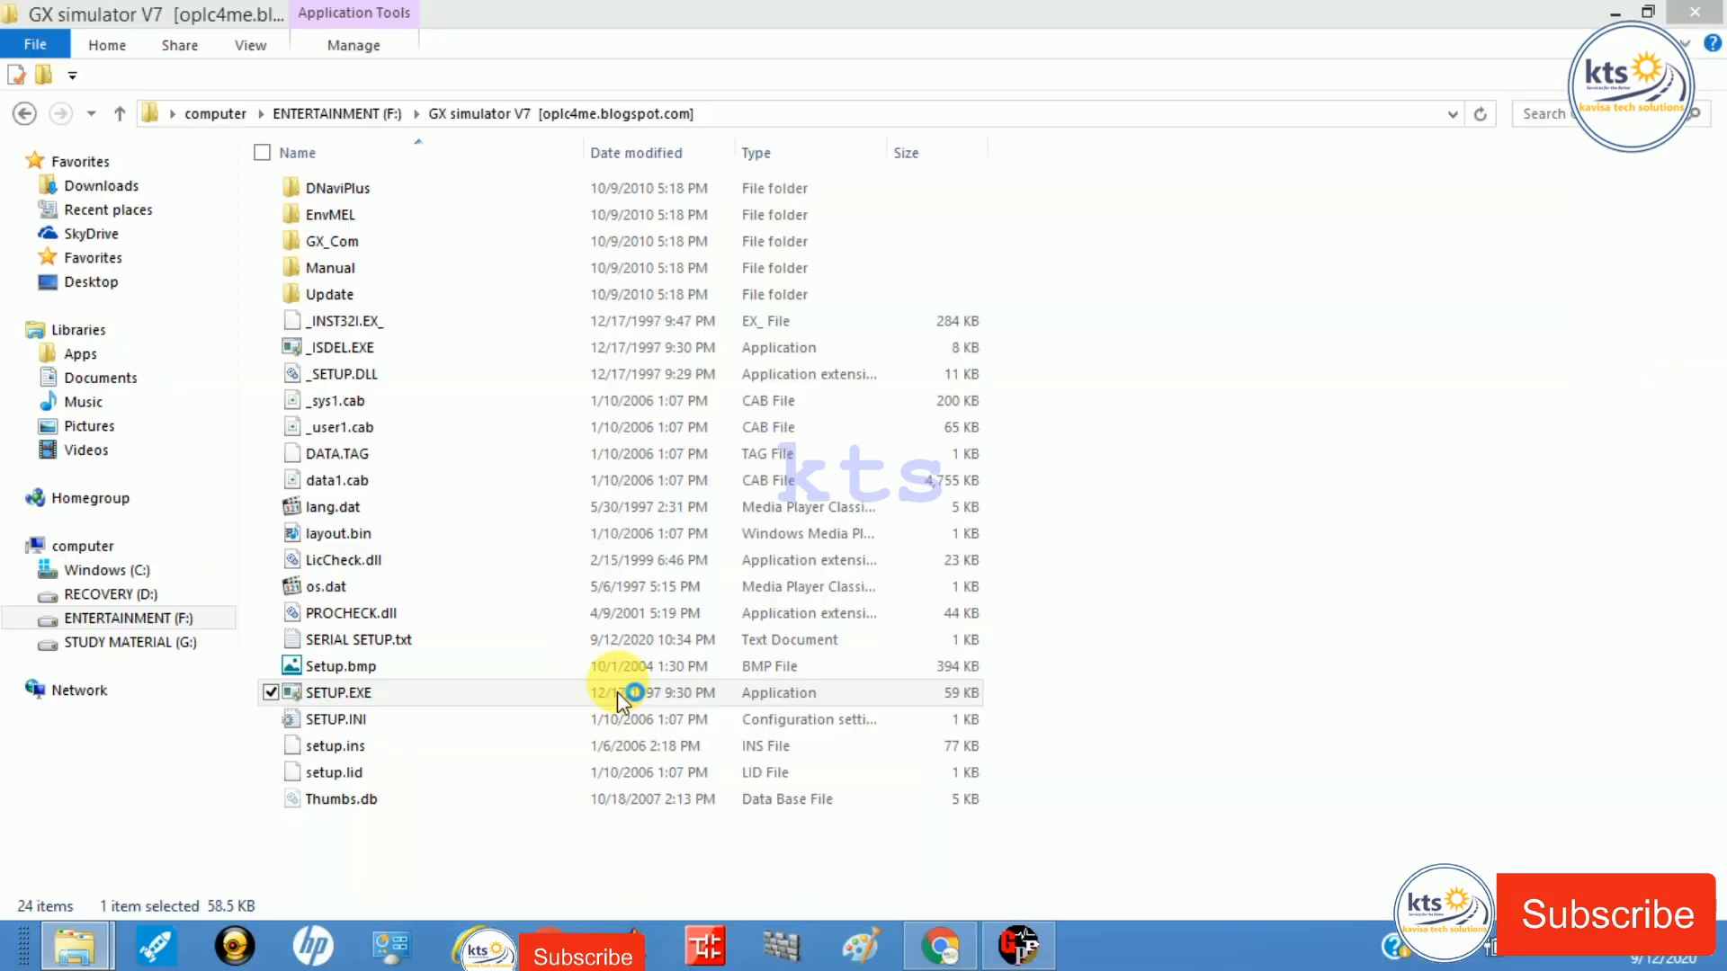
# Step: Launch the GX Simulator V7 installer past the warning and welcome screens
pyautogui.doubleClick(617, 693)
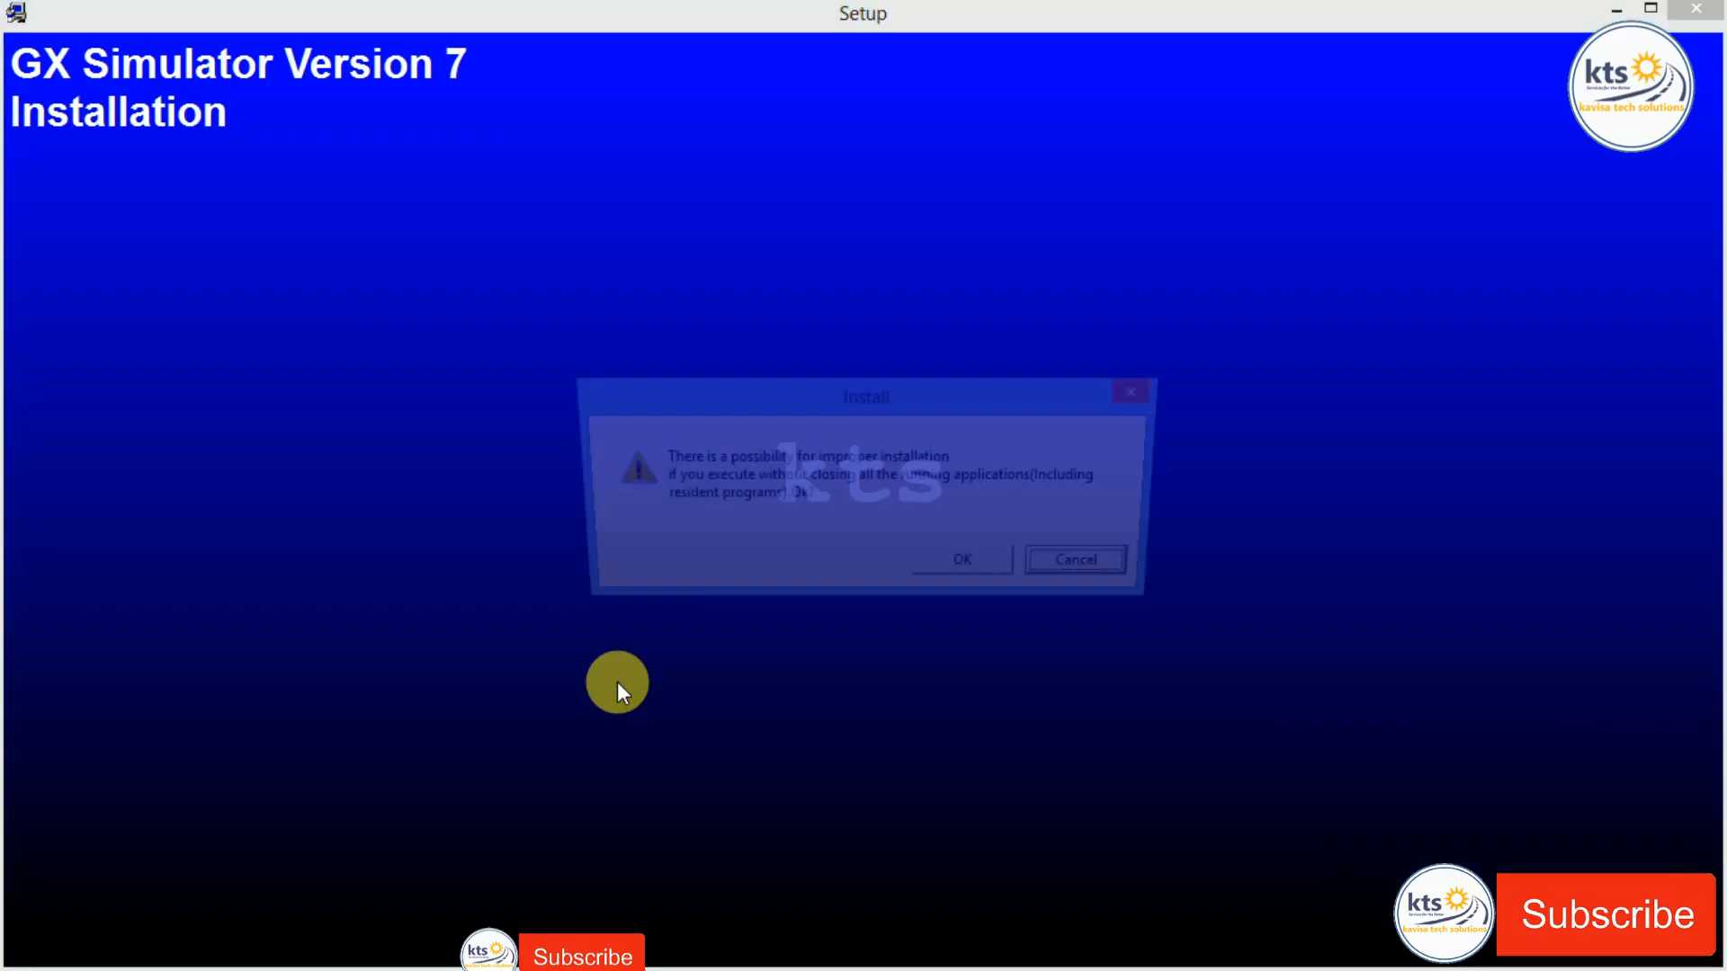
pyautogui.press('Return')
pyautogui.press('Return')
pyautogui.press('BackSpace')
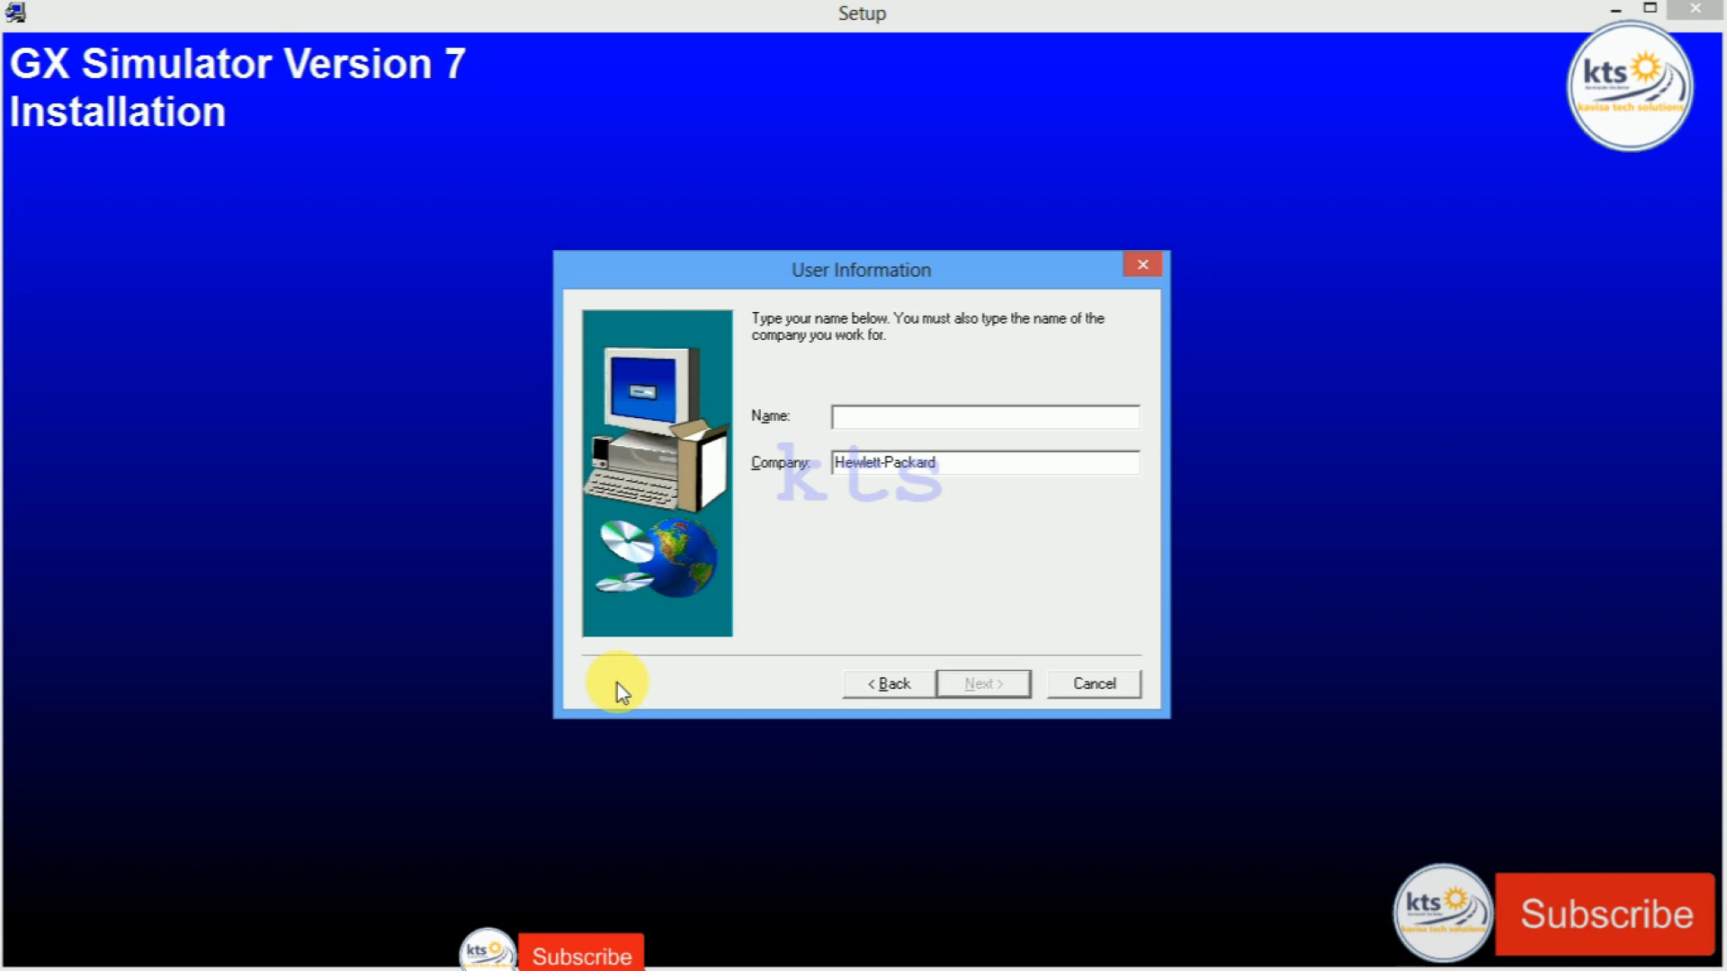
# Step: Register 'Kavisa Tech Solutions' as both Name and Company, replacing Hewlett-Packard, and confirm
pyautogui.write('Kavisa Tec')
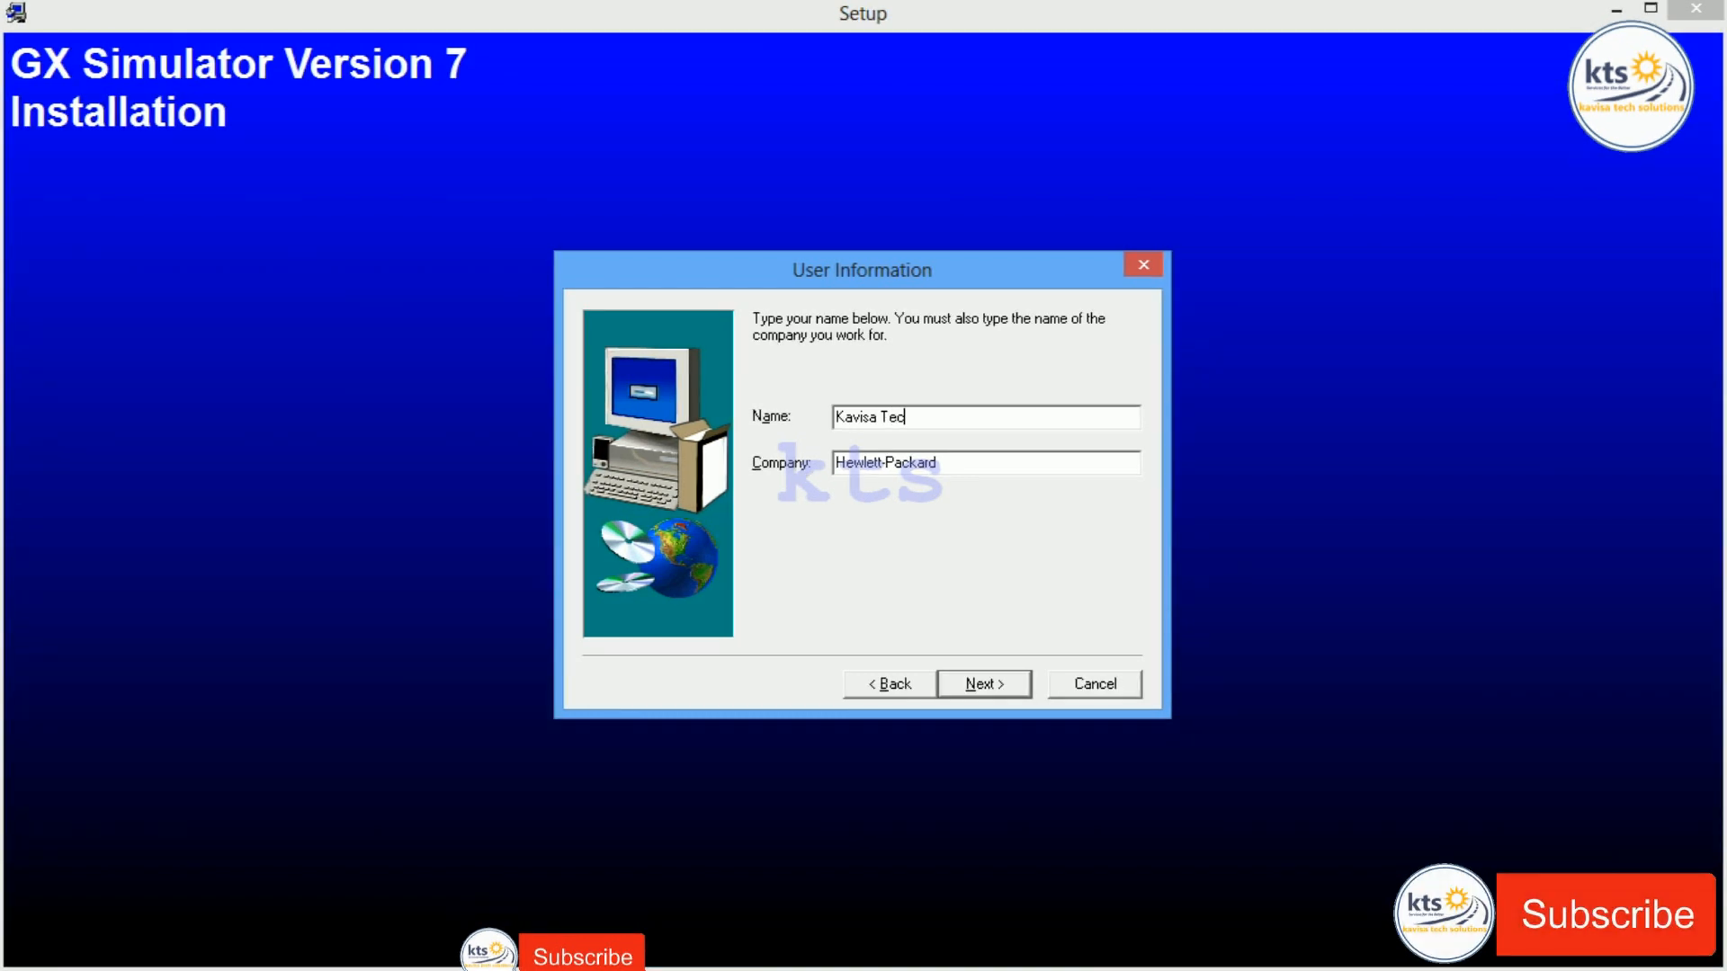
pyautogui.write('h Solutions')
pyautogui.hotkey('shift', 'Left')
pyautogui.hotkey('shift', 'Left')
pyautogui.hotkey('shift', 'Left')
pyautogui.hotkey('shift', 'Left')
pyautogui.hotkey('shift', 'Left')
pyautogui.hotkey('shift', 'Left')
pyautogui.hotkey('shift', 'Left')
pyautogui.hotkey('shift', 'Left')
pyautogui.hotkey('shift', 'Left')
pyautogui.hotkey('shift', 'Left')
pyautogui.hotkey('shift', 'Left')
pyautogui.hotkey('shift', 'Left')
pyautogui.hotkey('shift', 'Left')
pyautogui.hotkey('shift', 'Left')
pyautogui.hotkey('shift', 'Left')
pyautogui.hotkey('shift', 'Left')
pyautogui.hotkey('shift', 'Left')
pyautogui.hotkey('shift', 'Left')
pyautogui.hotkey('shift', 'Left')
pyautogui.hotkey('shift', 'Left')
pyautogui.hotkey('ctrl', 'c')
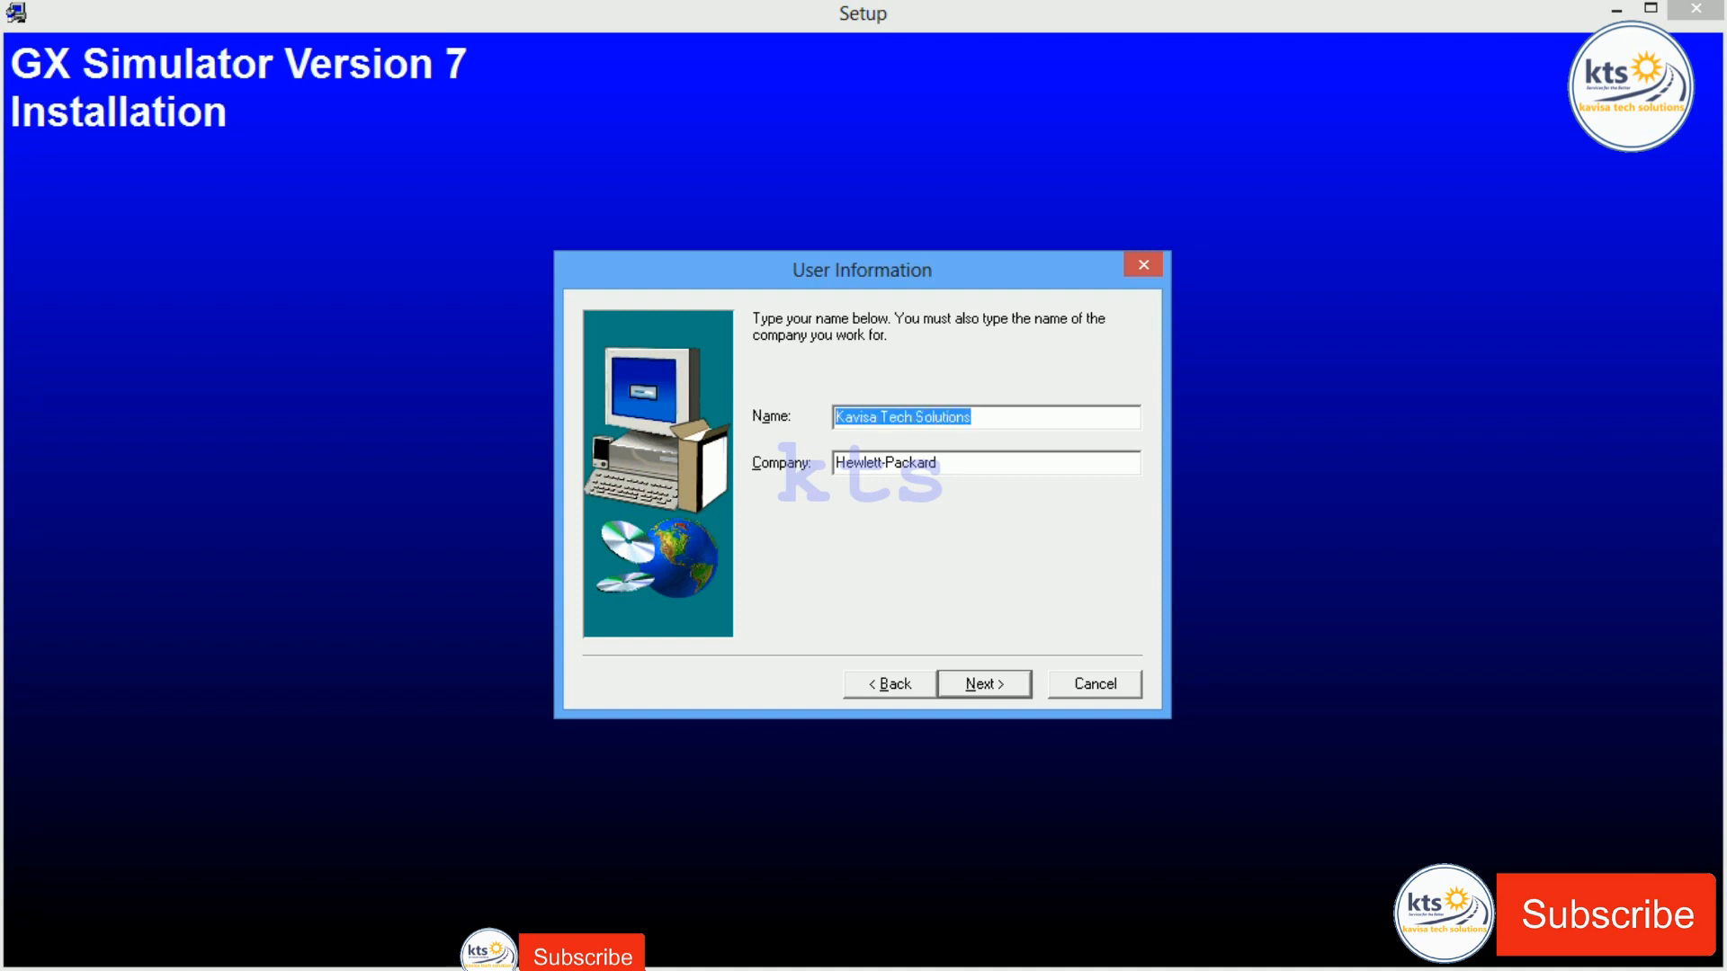
pyautogui.click(978, 465)
pyautogui.hotkey('shift', 'Left')
pyautogui.hotkey('shift', 'Left')
pyautogui.hotkey('shift', 'Left')
pyautogui.hotkey('shift', 'Left')
pyautogui.hotkey('shift', 'Left')
pyautogui.hotkey('shift', 'Left')
pyautogui.hotkey('shift', 'Left')
pyautogui.hotkey('shift', 'Left')
pyautogui.hotkey('shift', 'Left')
pyautogui.hotkey('shift', 'Left')
pyautogui.hotkey('shift', 'Left')
pyautogui.hotkey('shift', 'Left')
pyautogui.hotkey('shift', 'Left')
pyautogui.hotkey('shift', 'Left')
pyautogui.hotkey('shift', 'Left')
pyautogui.press('Delete')
pyautogui.hotkey('ctrl', 'v')
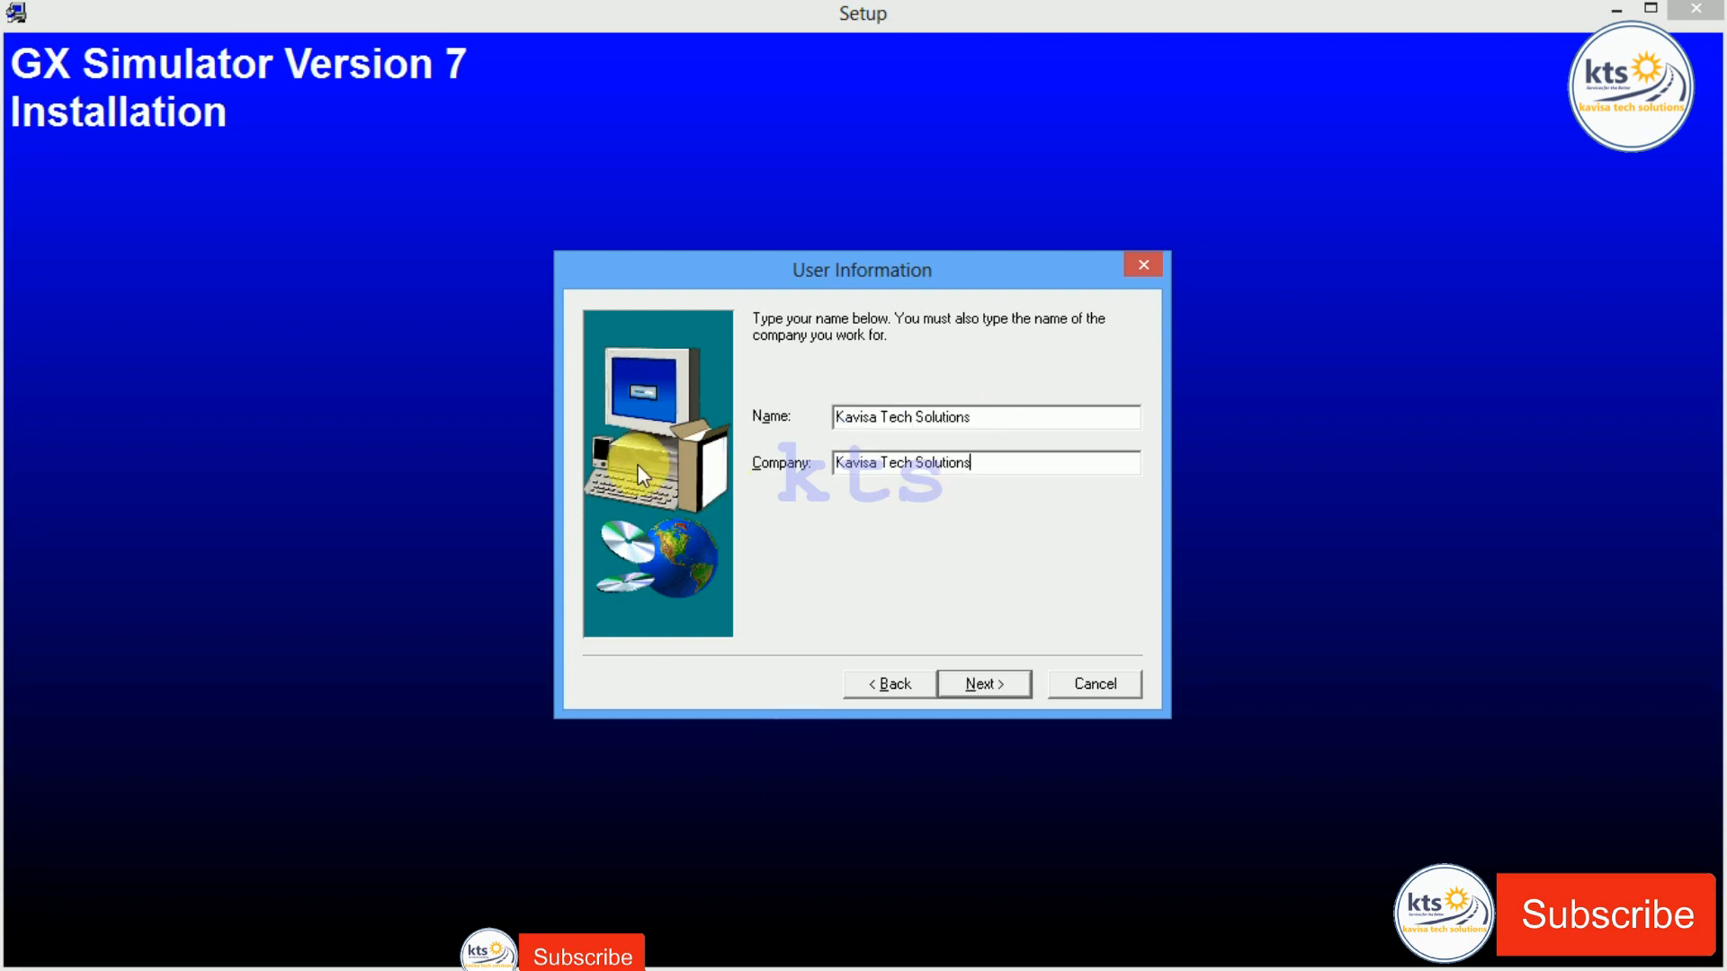
pyautogui.click(987, 682)
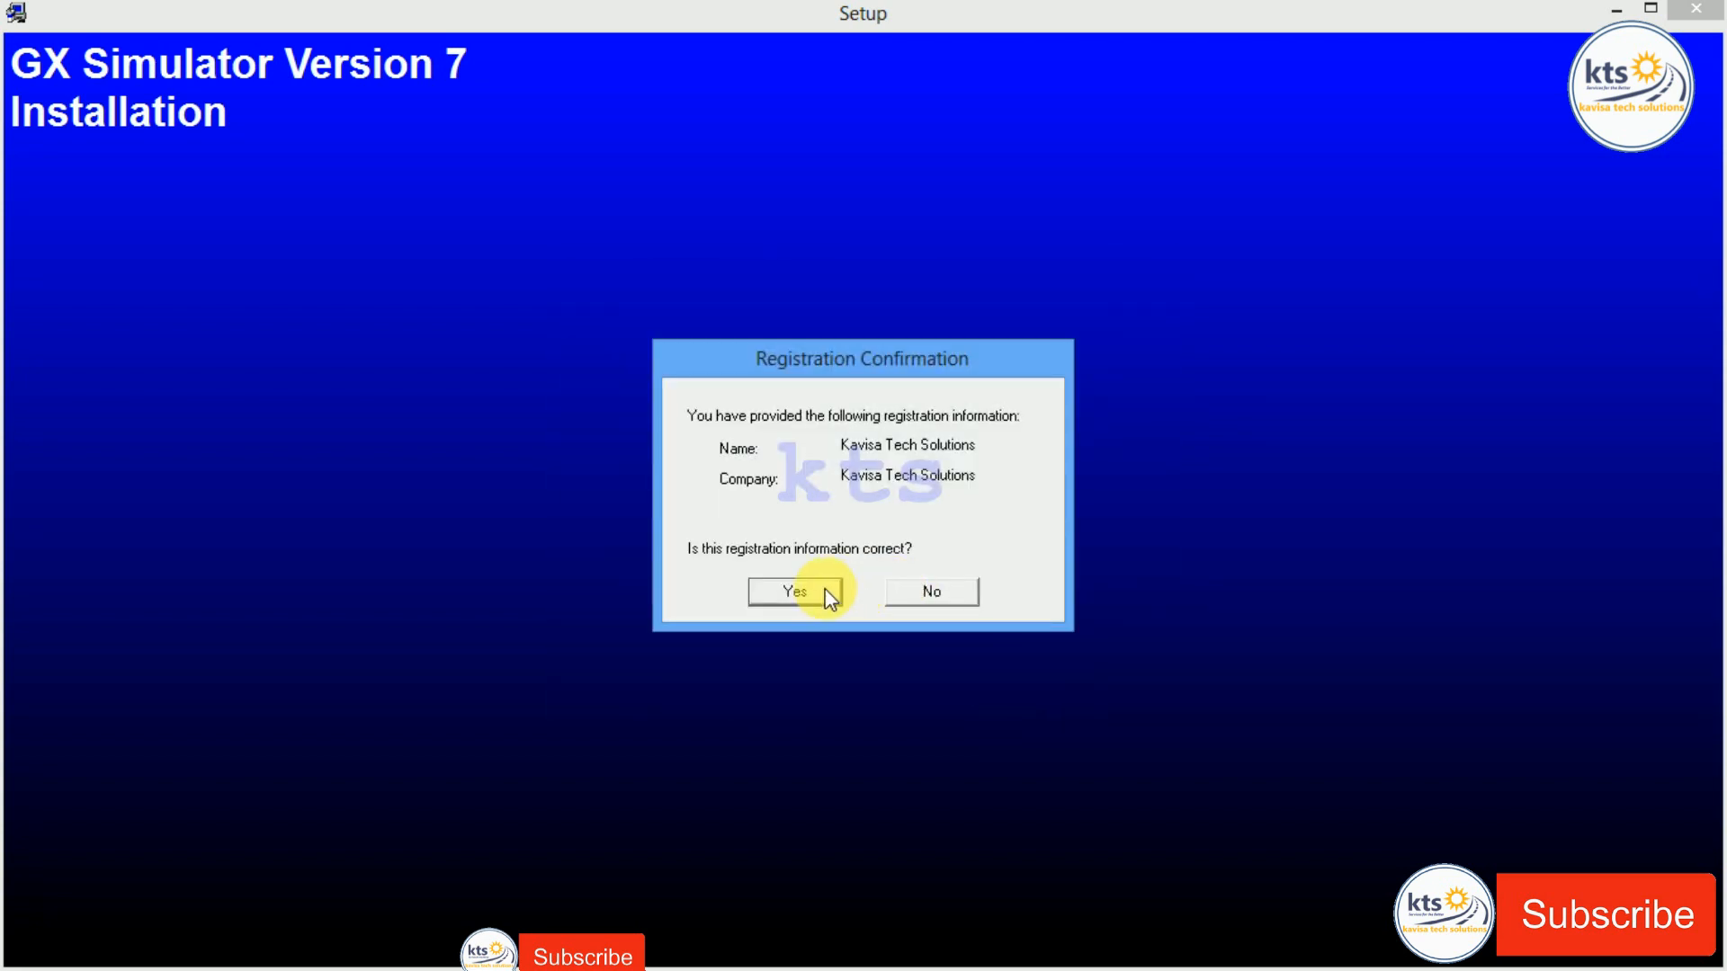
pyautogui.click(828, 594)
# Step: Reopen SERIAL SETUP.txt, select the product key, and return to Setup's product ID step
pyautogui.hotkey('ctrl', 'v')
pyautogui.press('BackSpace')
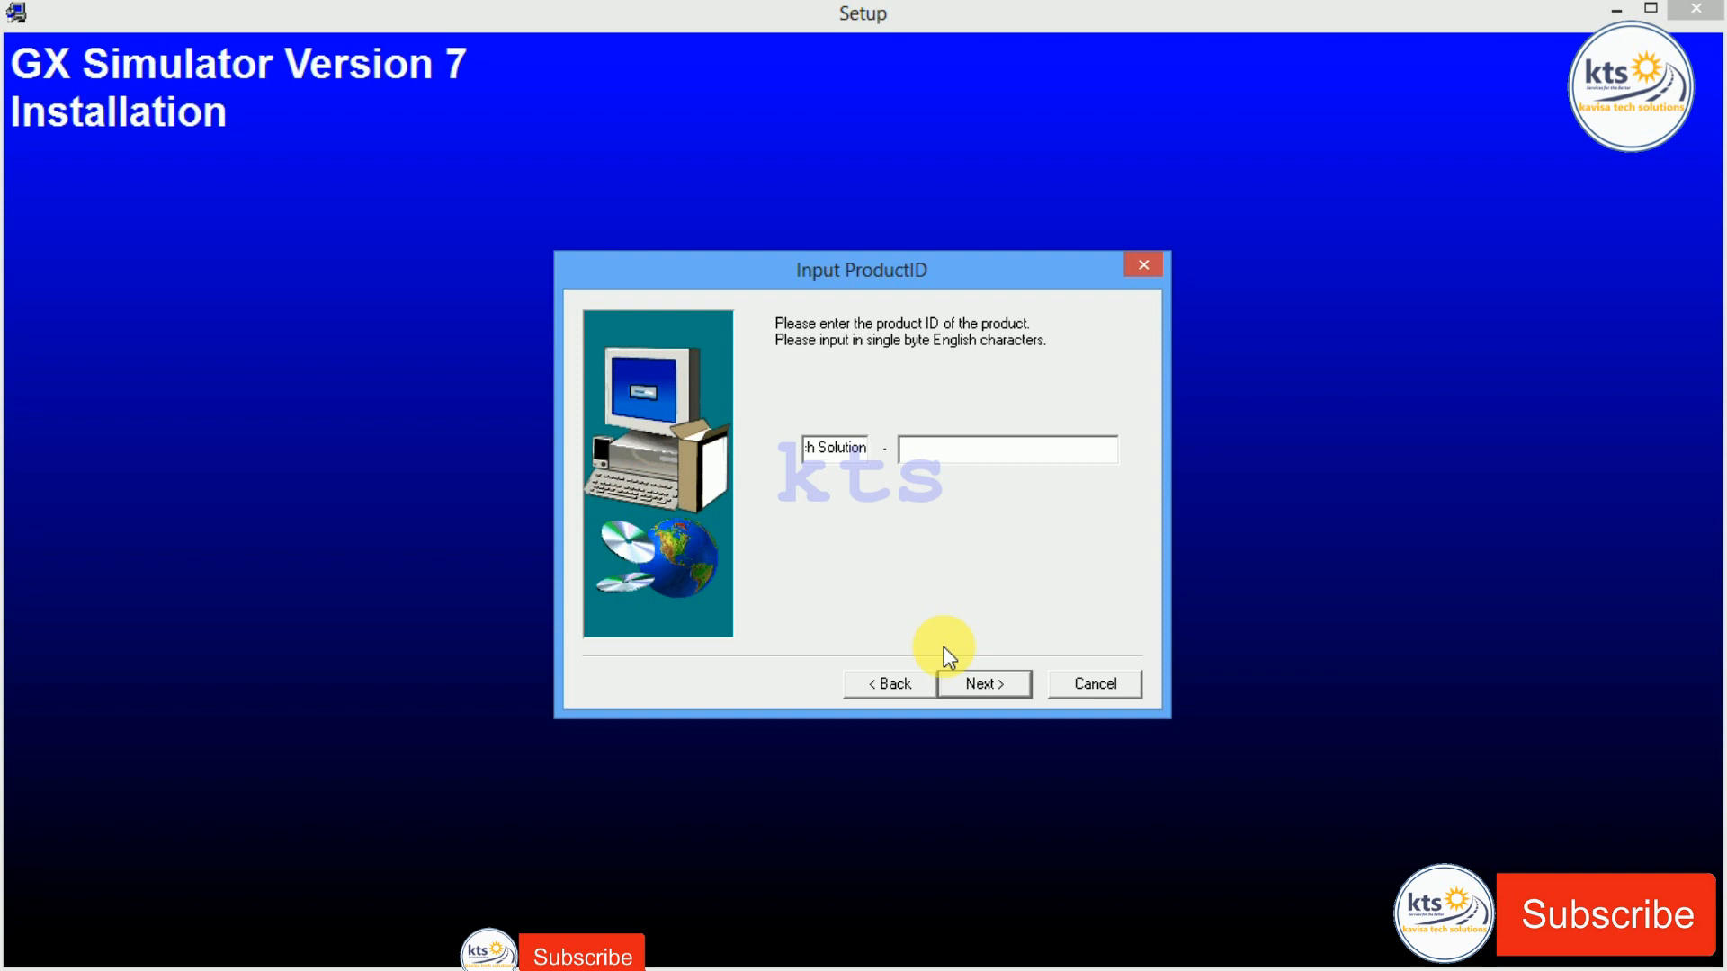
pyautogui.hotkey('alt', 'Tab')
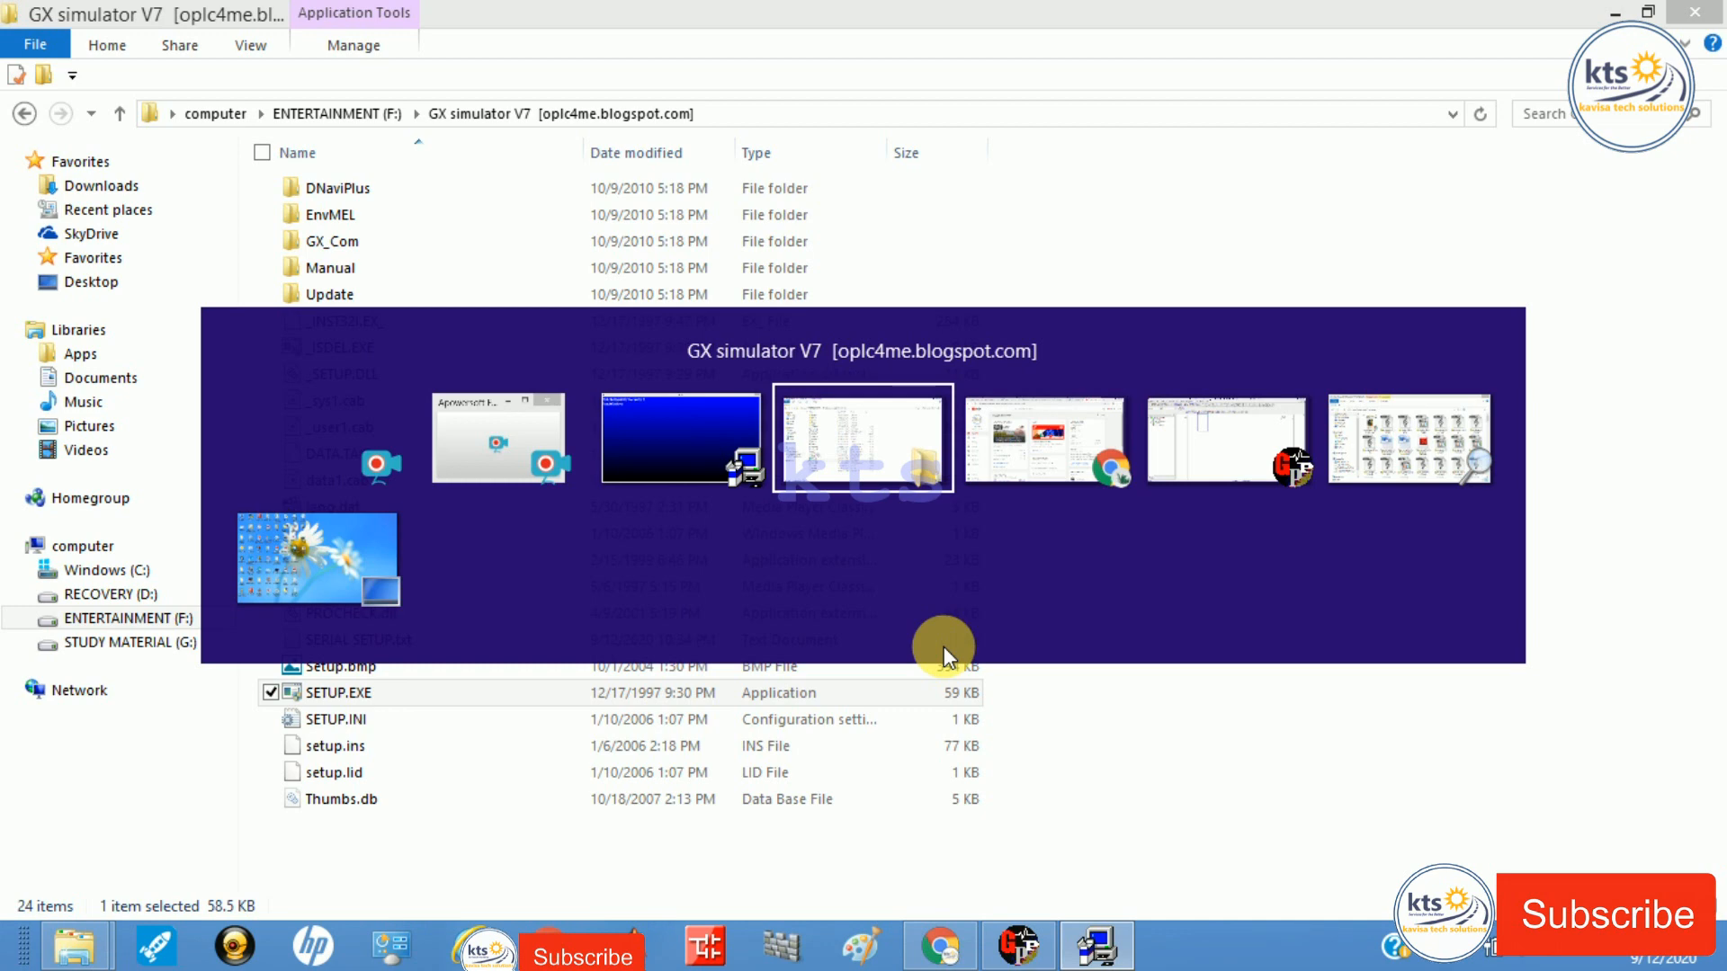
pyautogui.doubleClick(630, 642)
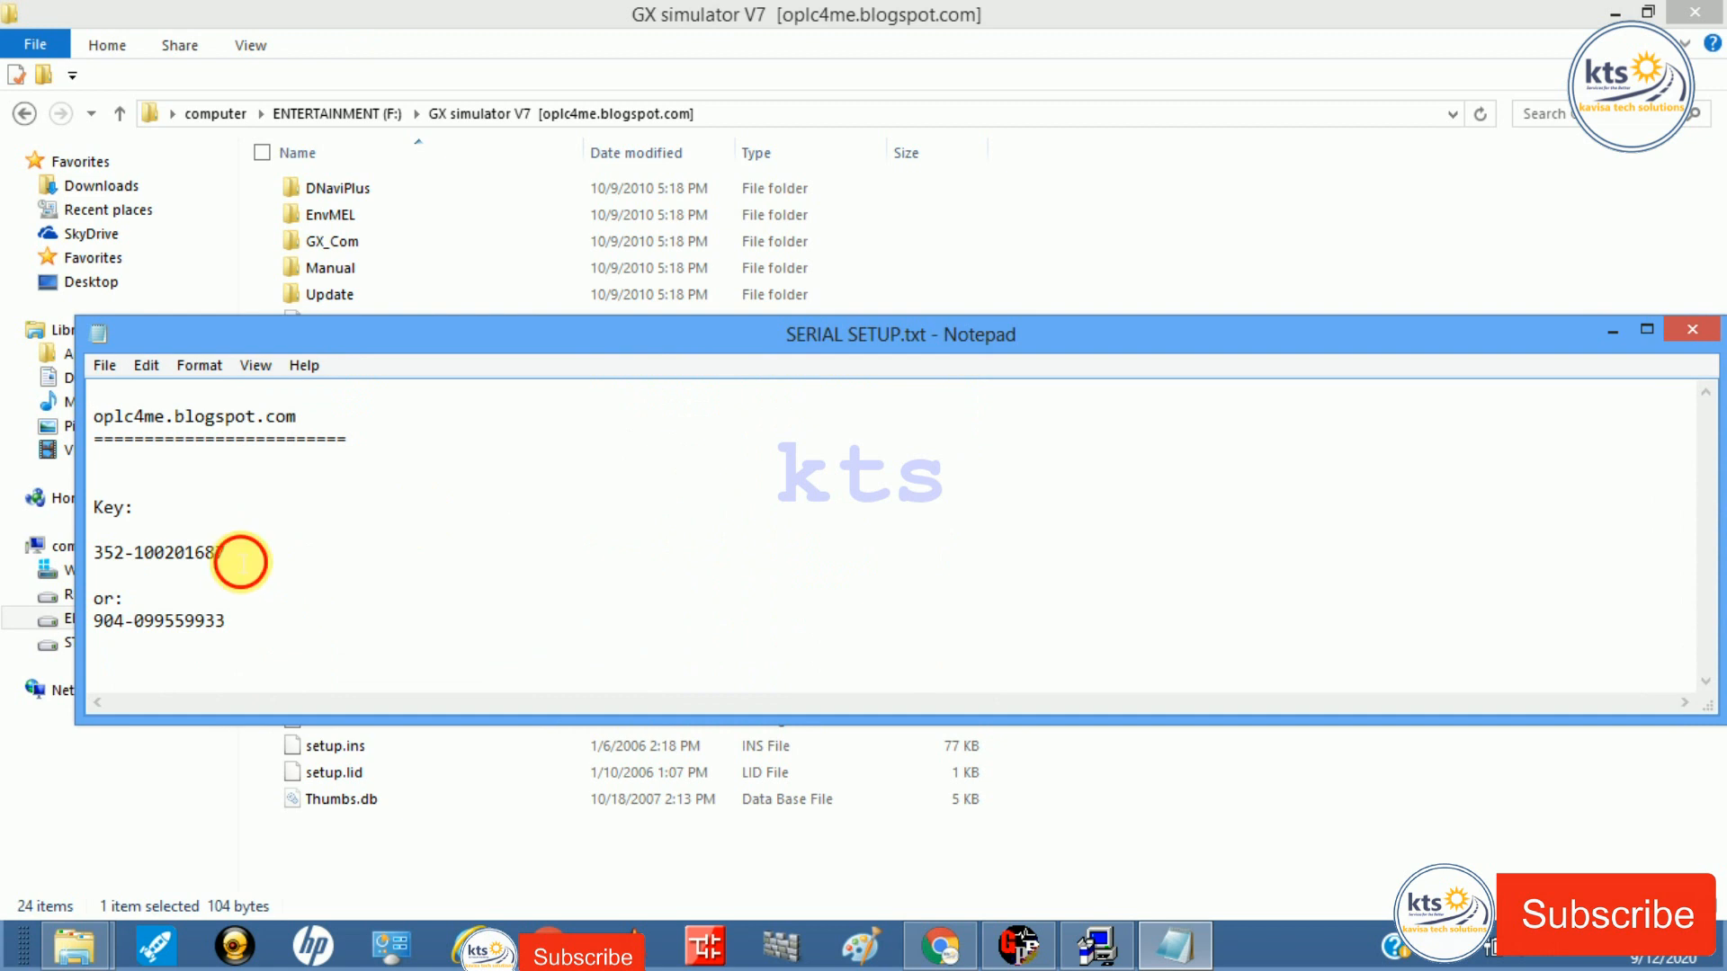
pyautogui.moveTo(230, 552); pyautogui.dragTo(32, 550)
pyautogui.hotkey('ctrl', 'c')
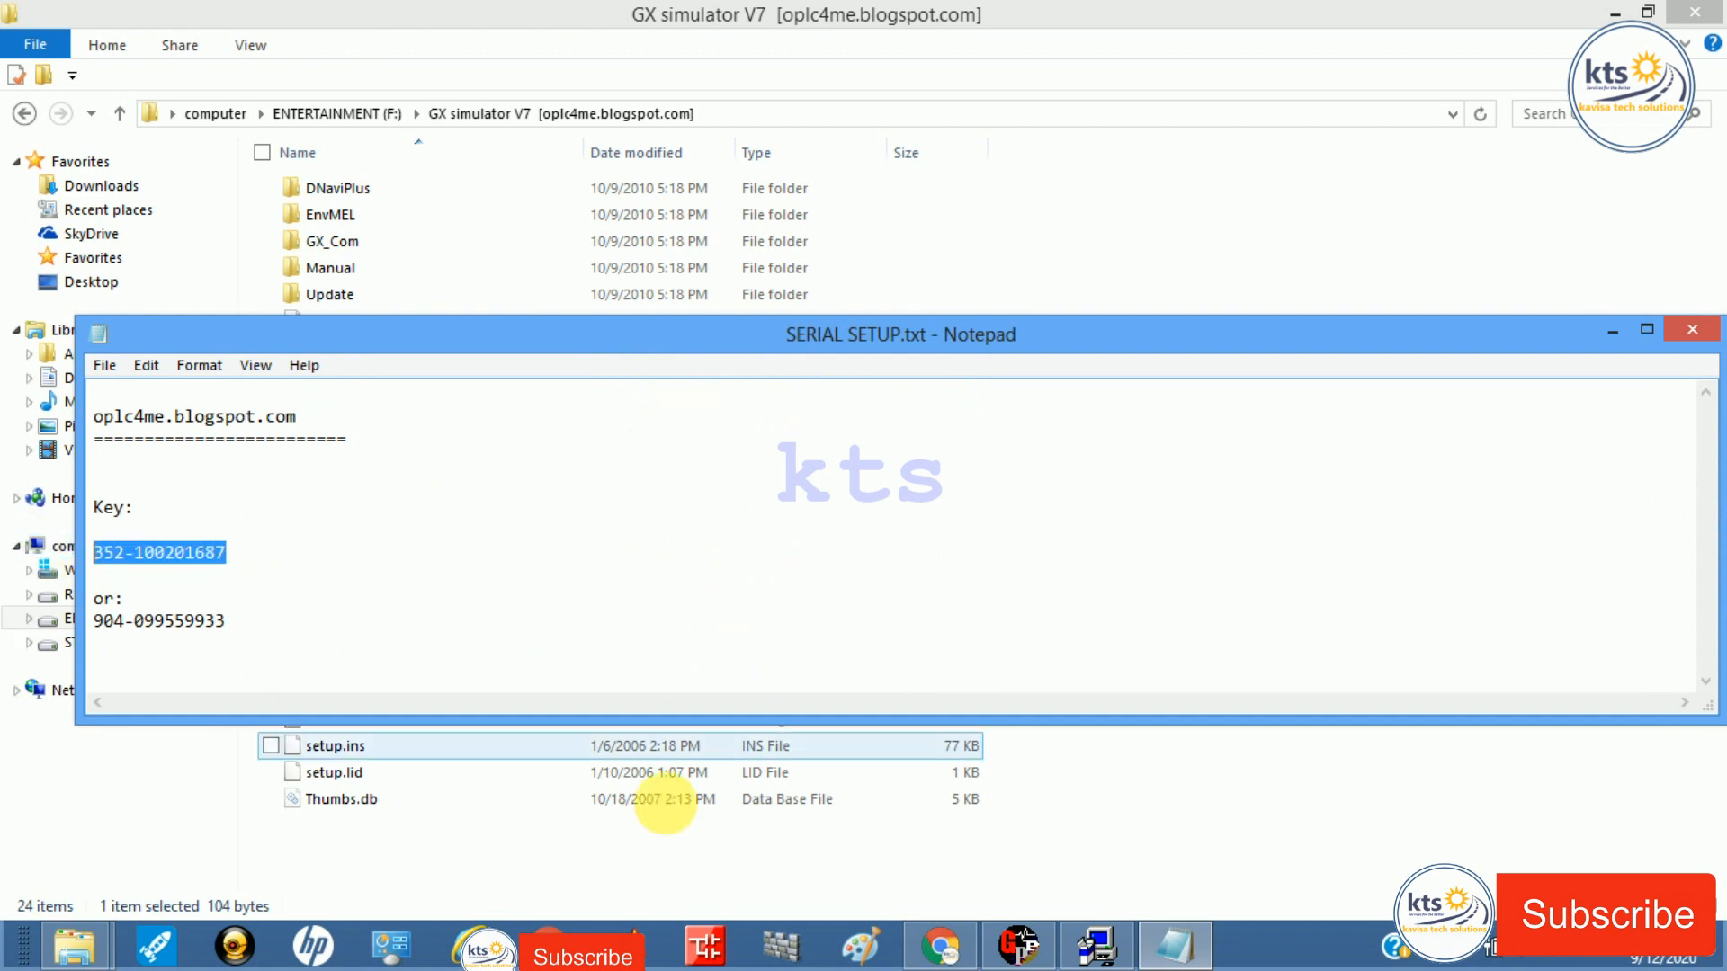
pyautogui.click(1126, 940)
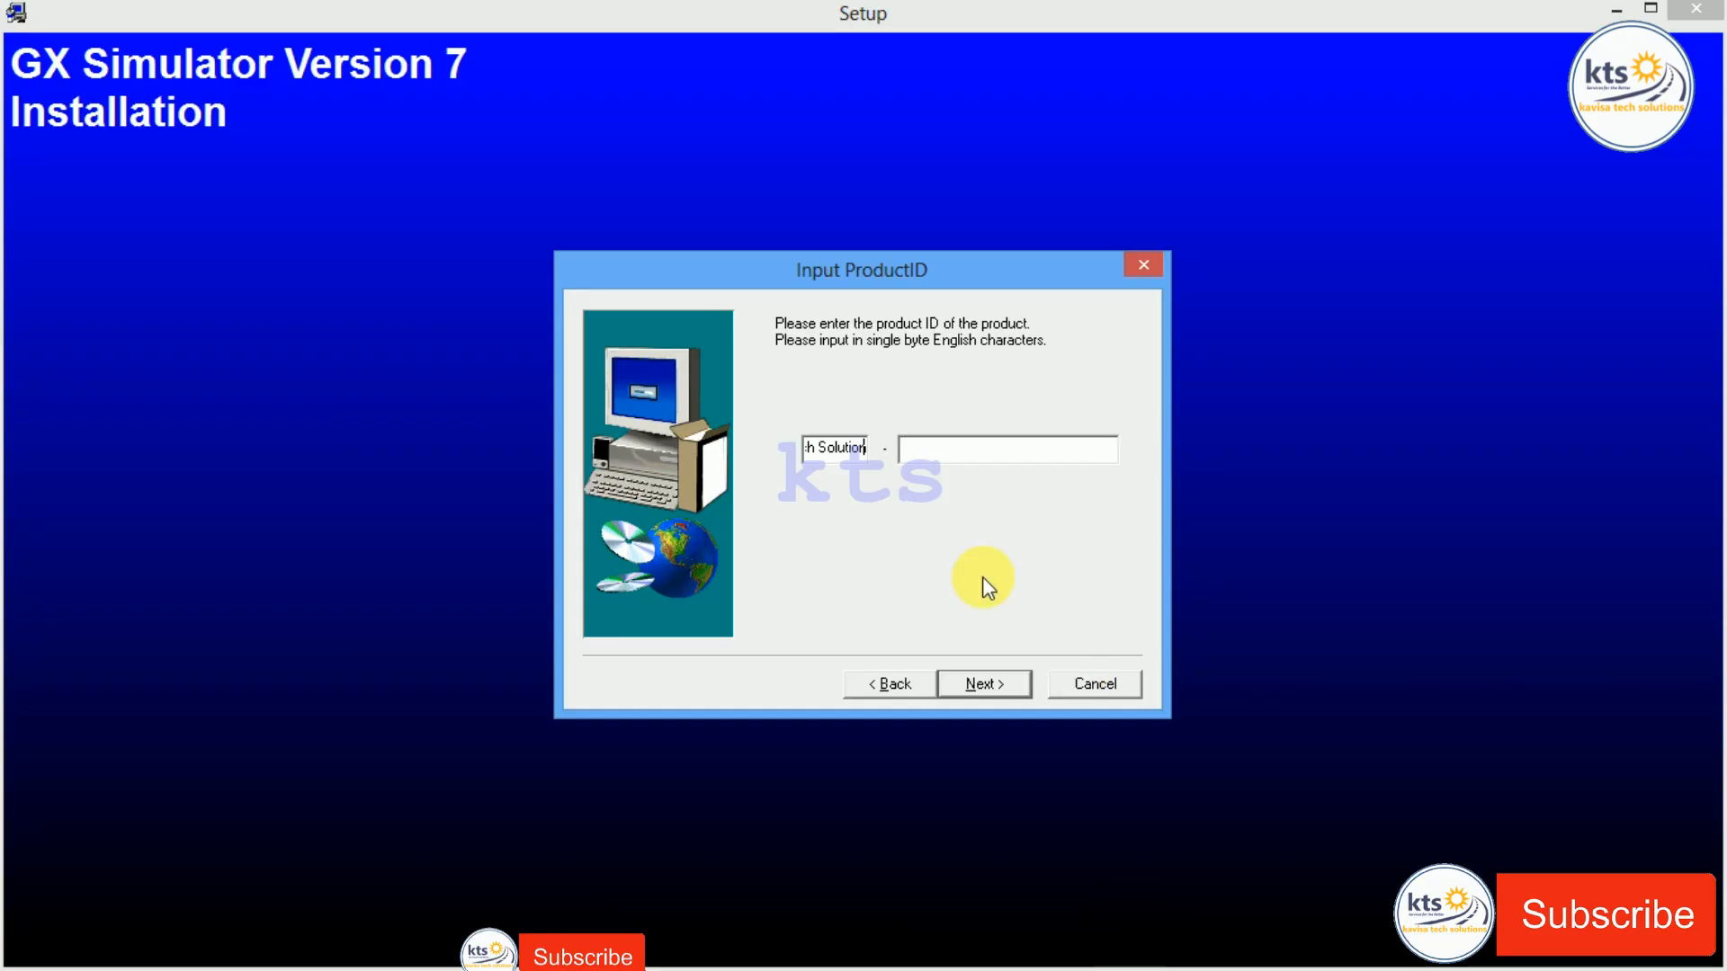
# Step: Re-paste the key into the first product ID field, trimming it to its prefix
pyautogui.press('BackSpace')
pyautogui.press('BackSpace')
pyautogui.press('BackSpace')
pyautogui.press('BackSpace')
pyautogui.press('BackSpace')
pyautogui.press('BackSpace')
pyautogui.press('BackSpace')
pyautogui.press('BackSpace')
pyautogui.press('BackSpace')
pyautogui.press('BackSpace')
pyautogui.press('BackSpace')
pyautogui.press('BackSpace')
pyautogui.press('BackSpace')
pyautogui.press('BackSpace')
pyautogui.press('BackSpace')
pyautogui.press('BackSpace')
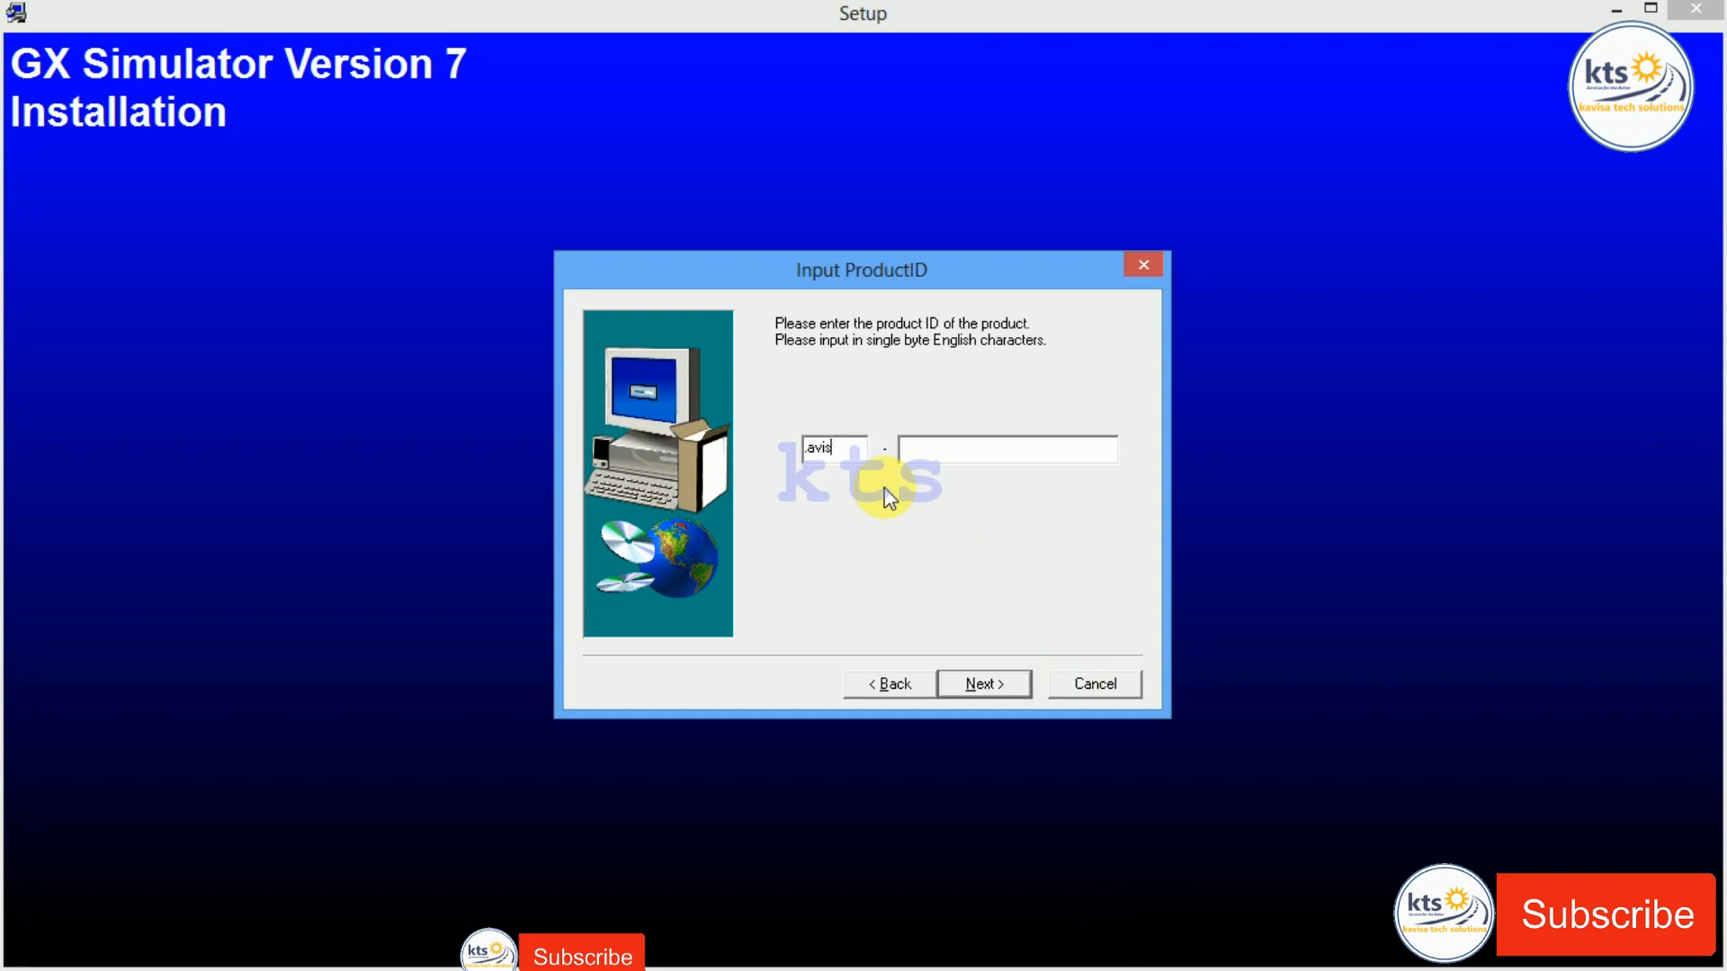
pyautogui.press('BackSpace')
pyautogui.press('BackSpace')
pyautogui.press('BackSpace')
pyautogui.press('BackSpace')
pyautogui.press('BackSpace')
pyautogui.press('BackSpace')
pyautogui.press('BackSpace')
pyautogui.press('BackSpace')
pyautogui.press('BackSpace')
# Step: Fill the second ID field without the duplicated prefix and install to C:\MELSEC\
pyautogui.click(940, 456)
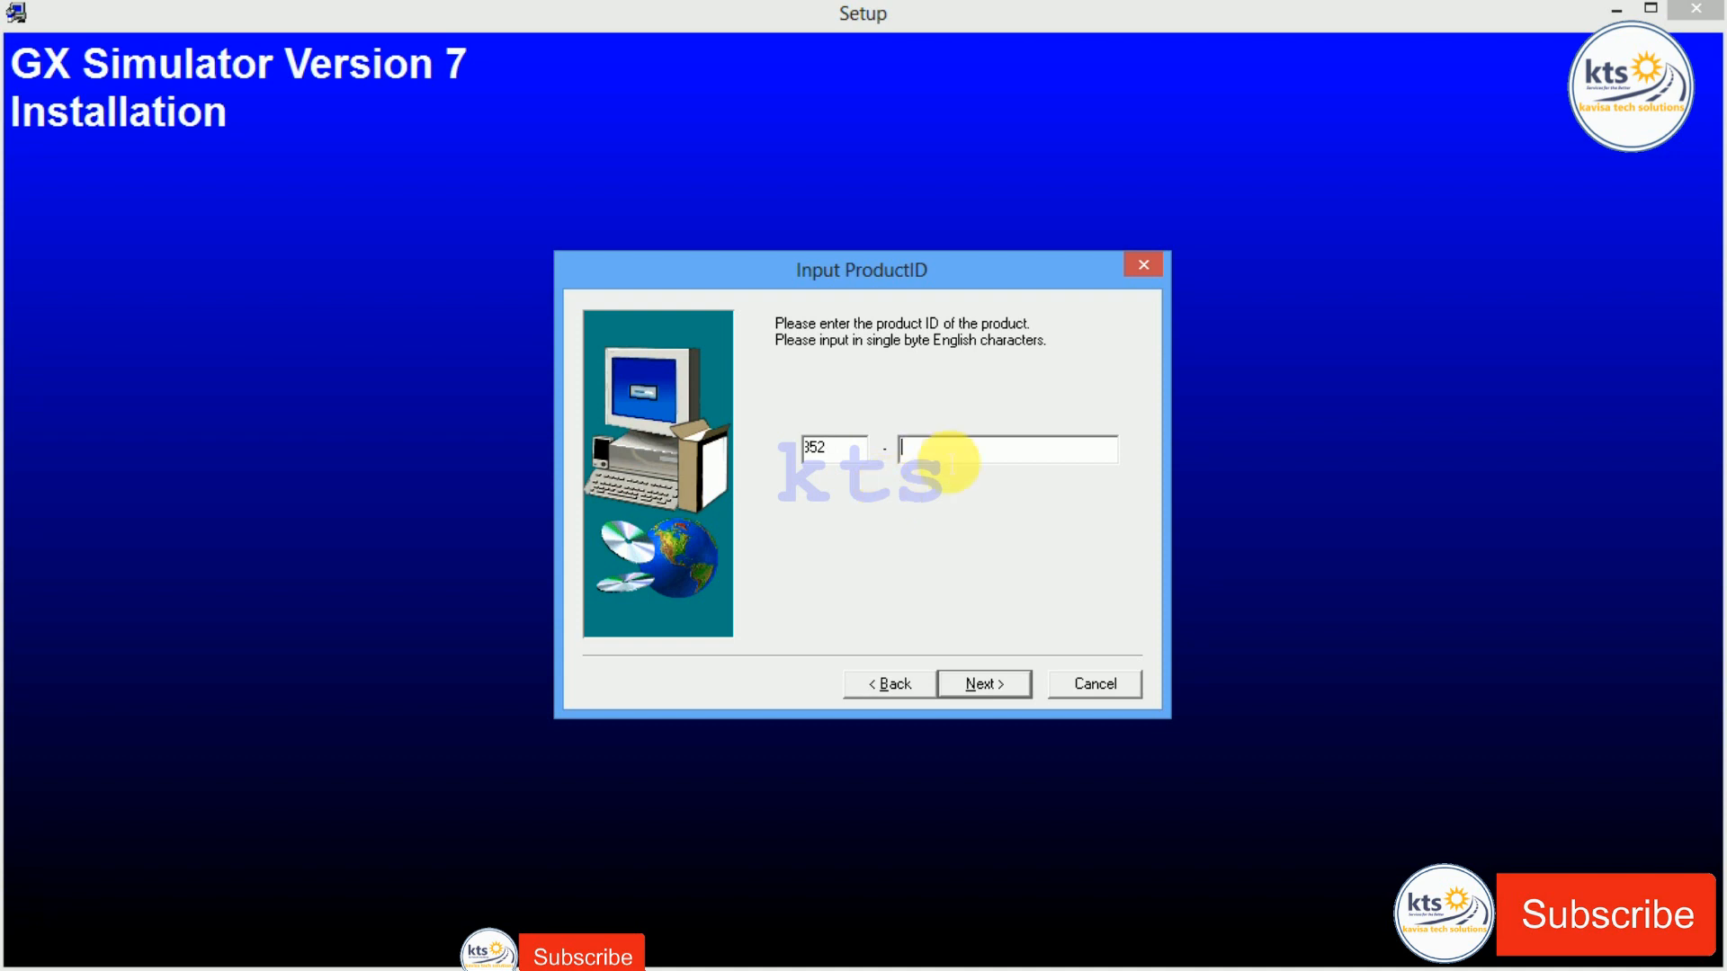
pyautogui.hotkey('ctrl', 'v')
pyautogui.press('Left')
pyautogui.press('Left')
pyautogui.press('Left')
pyautogui.press('Left')
pyautogui.press('Left')
pyautogui.press('Left')
pyautogui.press('Left')
pyautogui.press('Left')
pyautogui.press('BackSpace')
pyautogui.press('BackSpace')
pyautogui.press('BackSpace')
pyautogui.press('BackSpace')
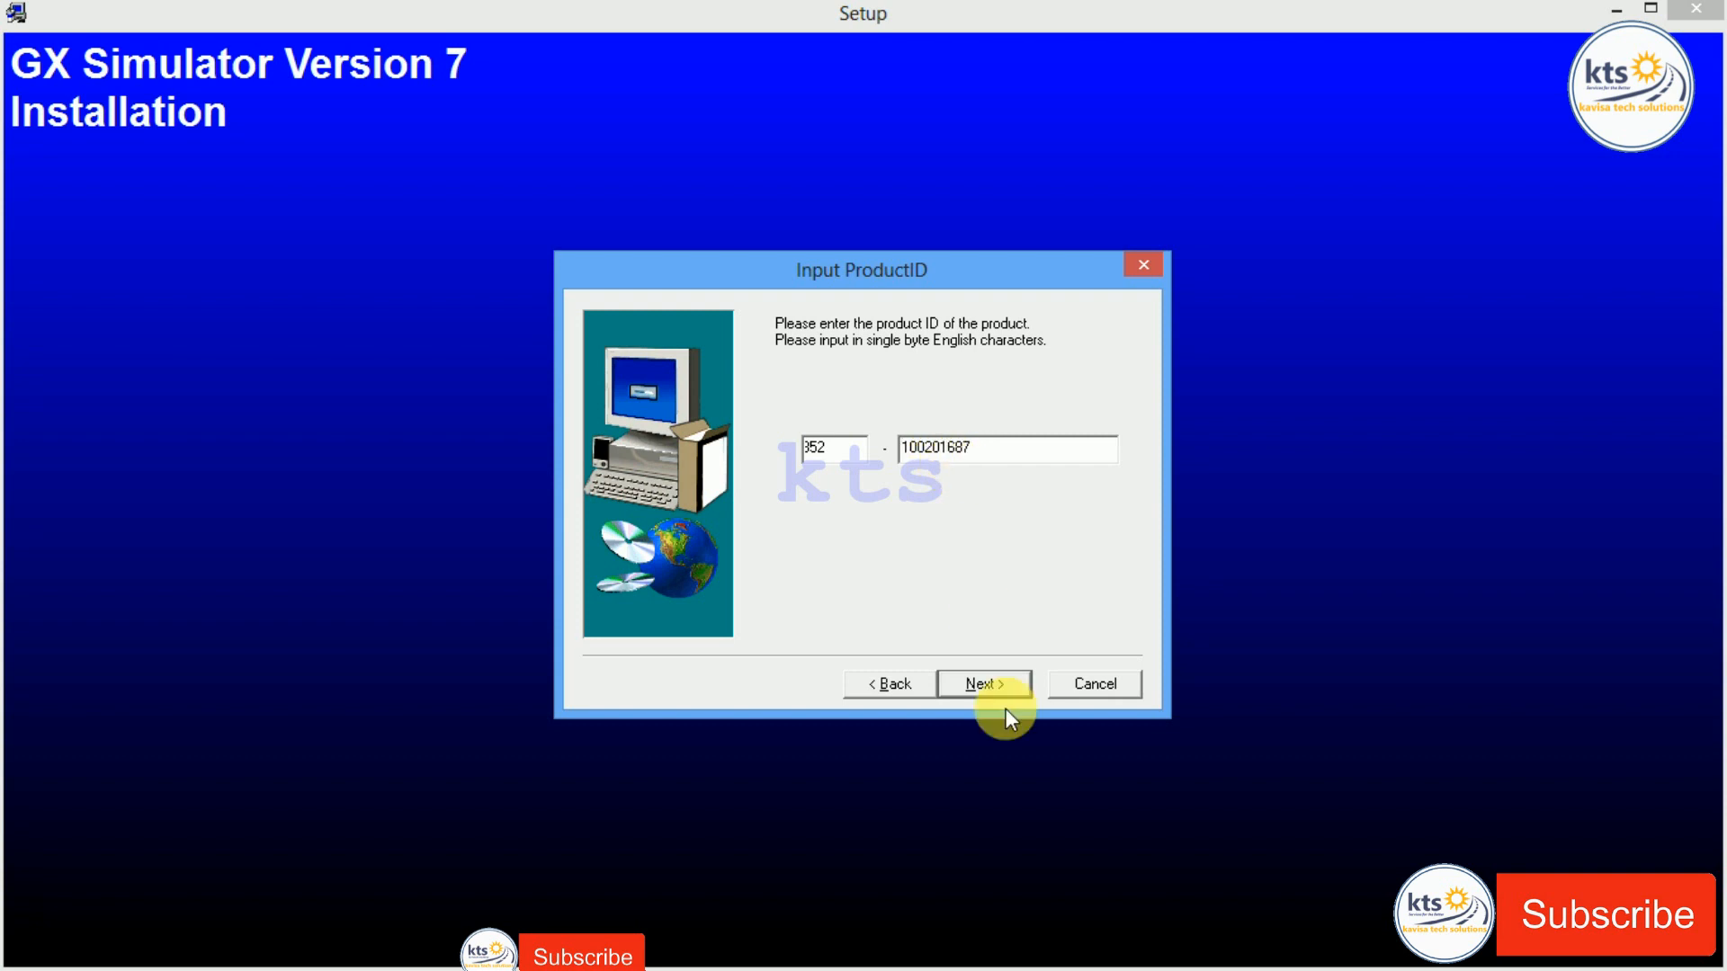
pyautogui.click(1003, 691)
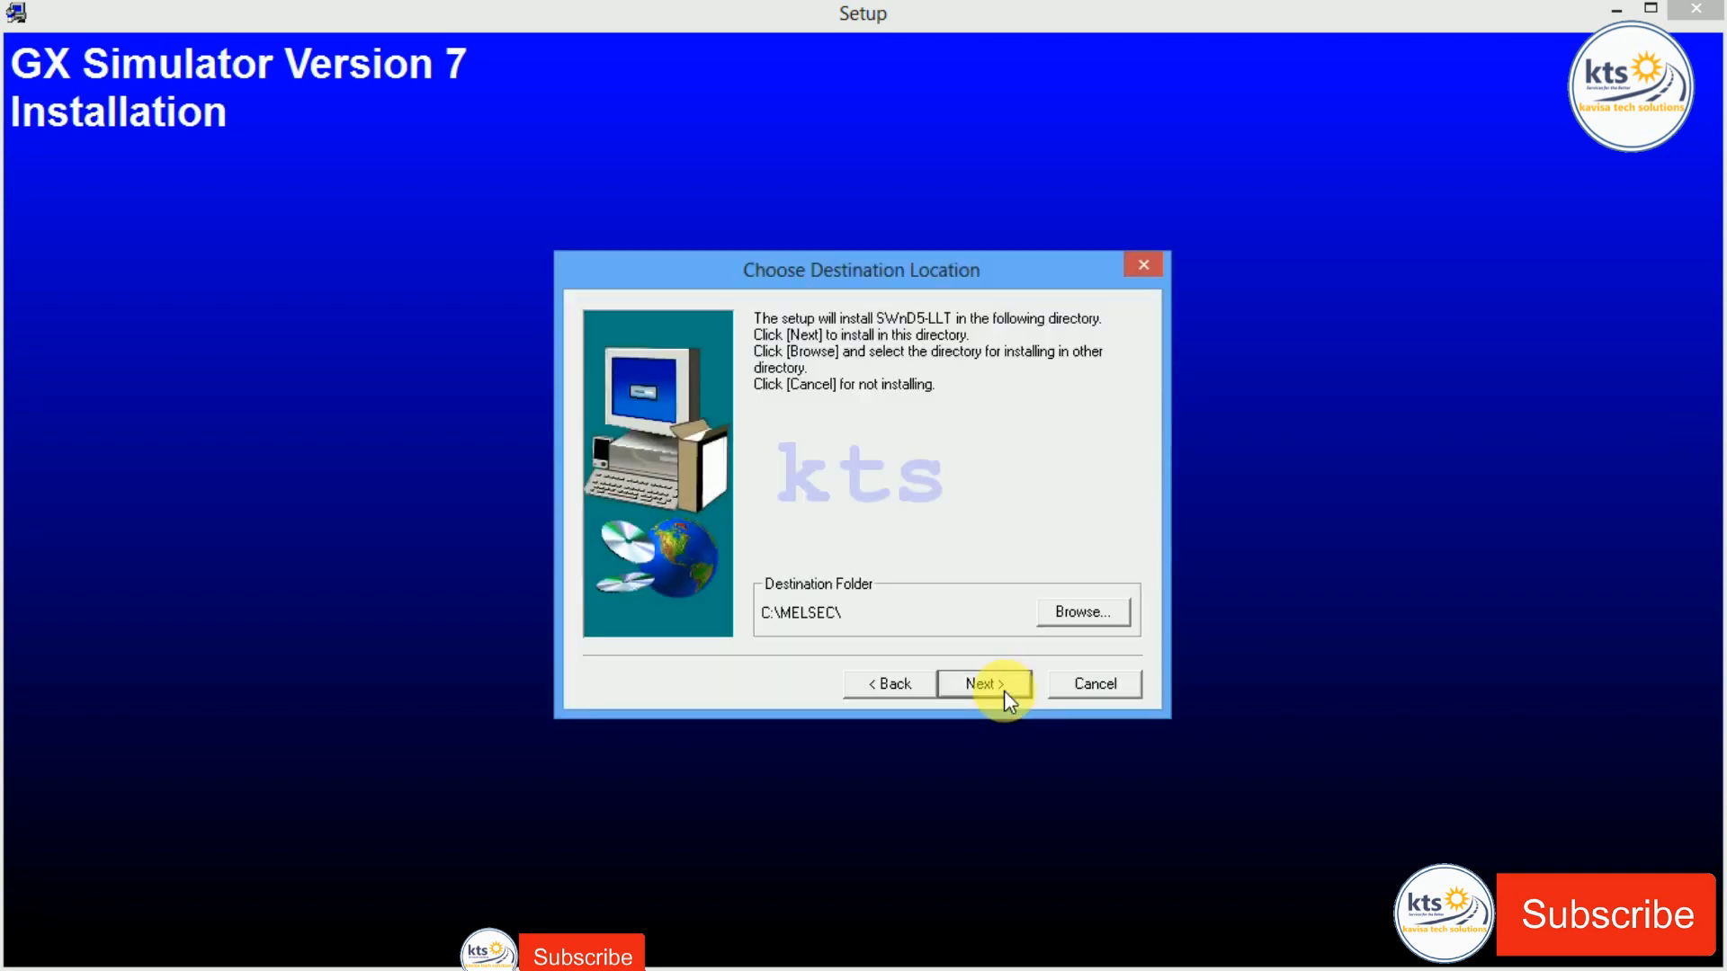
pyautogui.click(1004, 687)
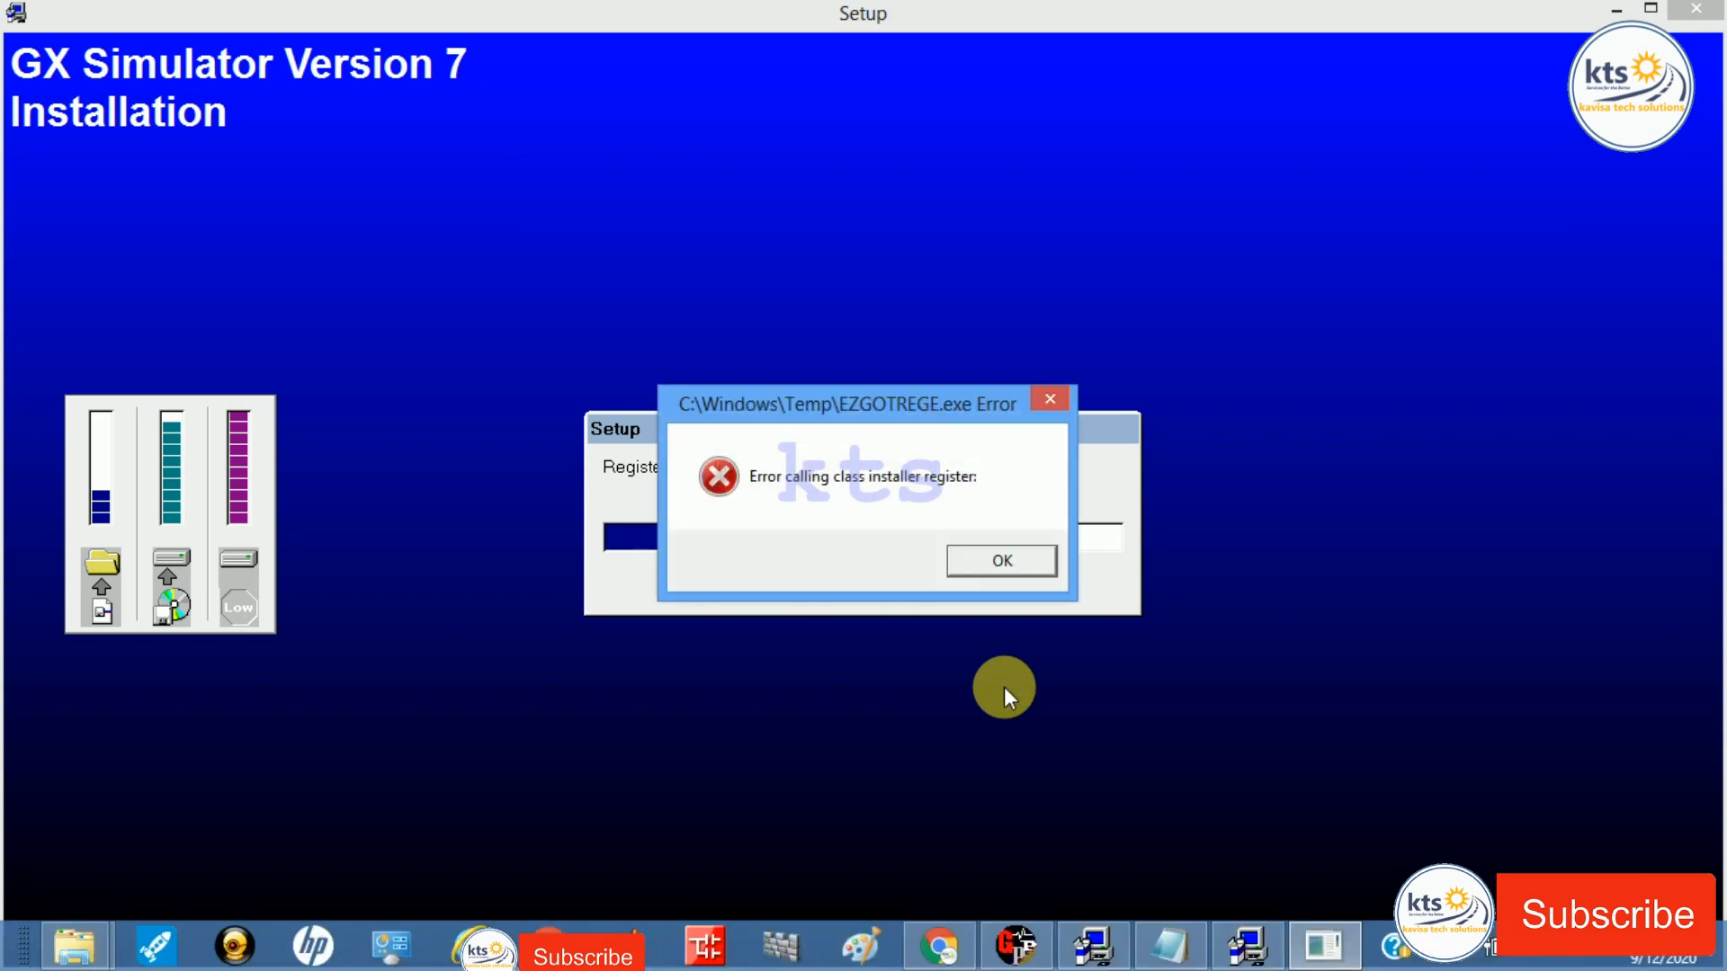
# Step: Dismiss the EZGOTREGE.exe 'Error calling class installer register' message so setup finishes
pyautogui.press('Return')
pyautogui.press('Return')
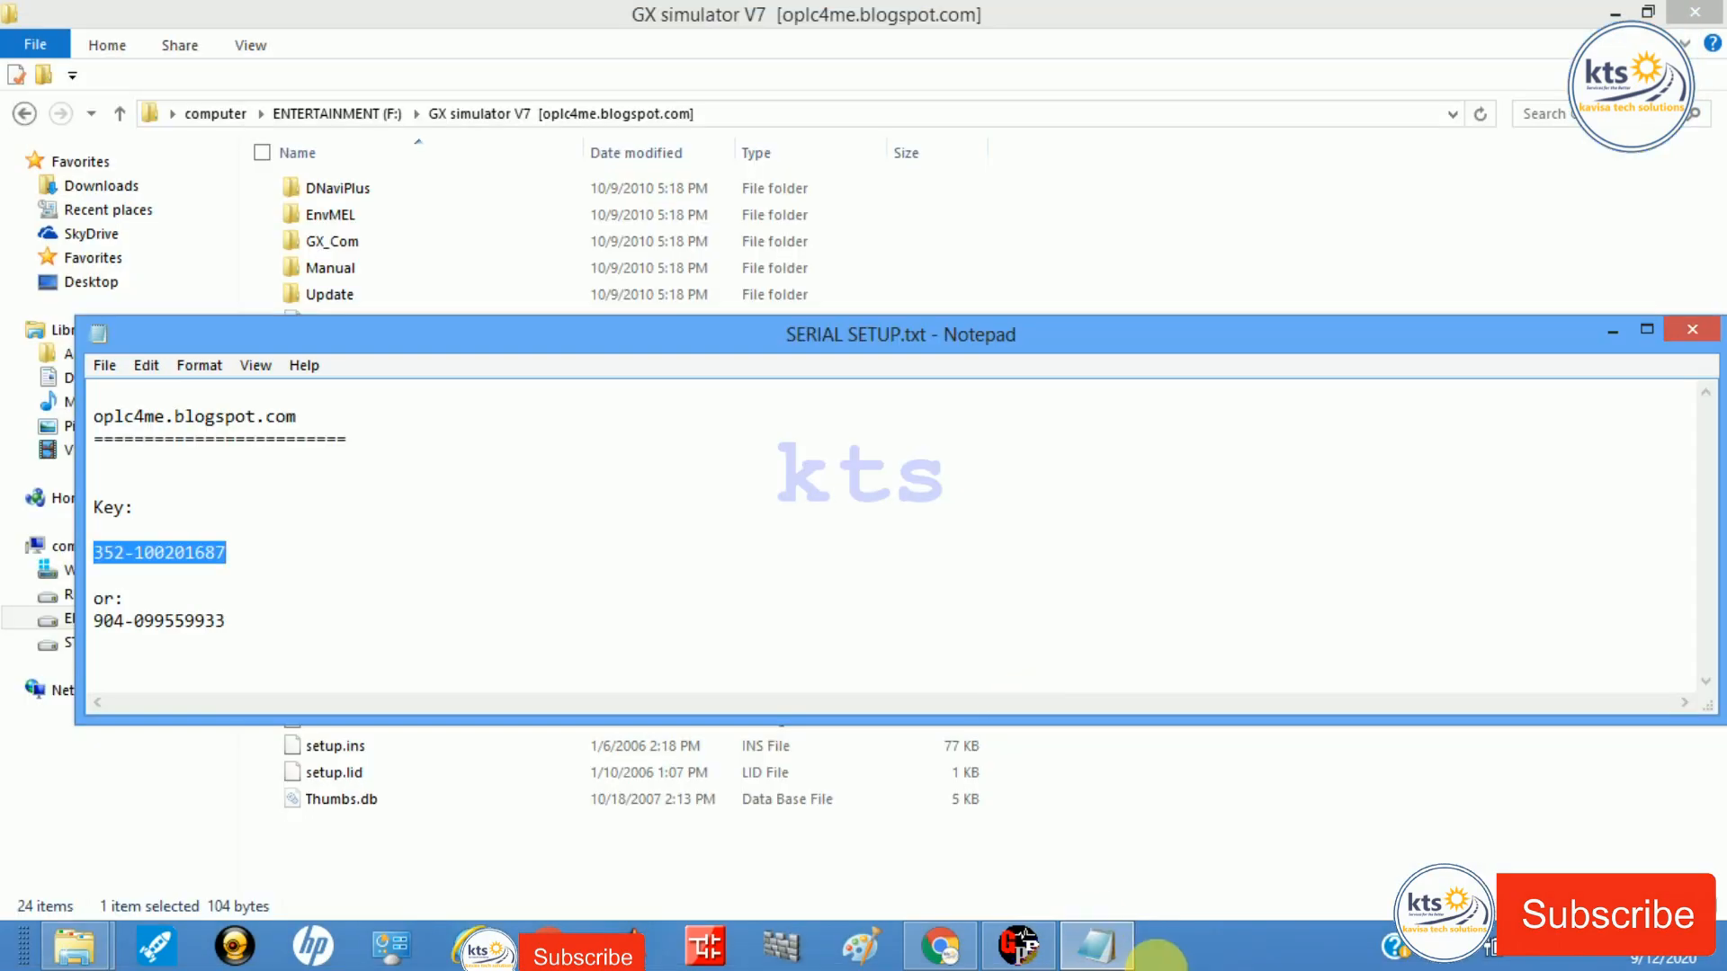
# Step: In GX Developer, start a new project with PLC type FX1S
pyautogui.click(1022, 949)
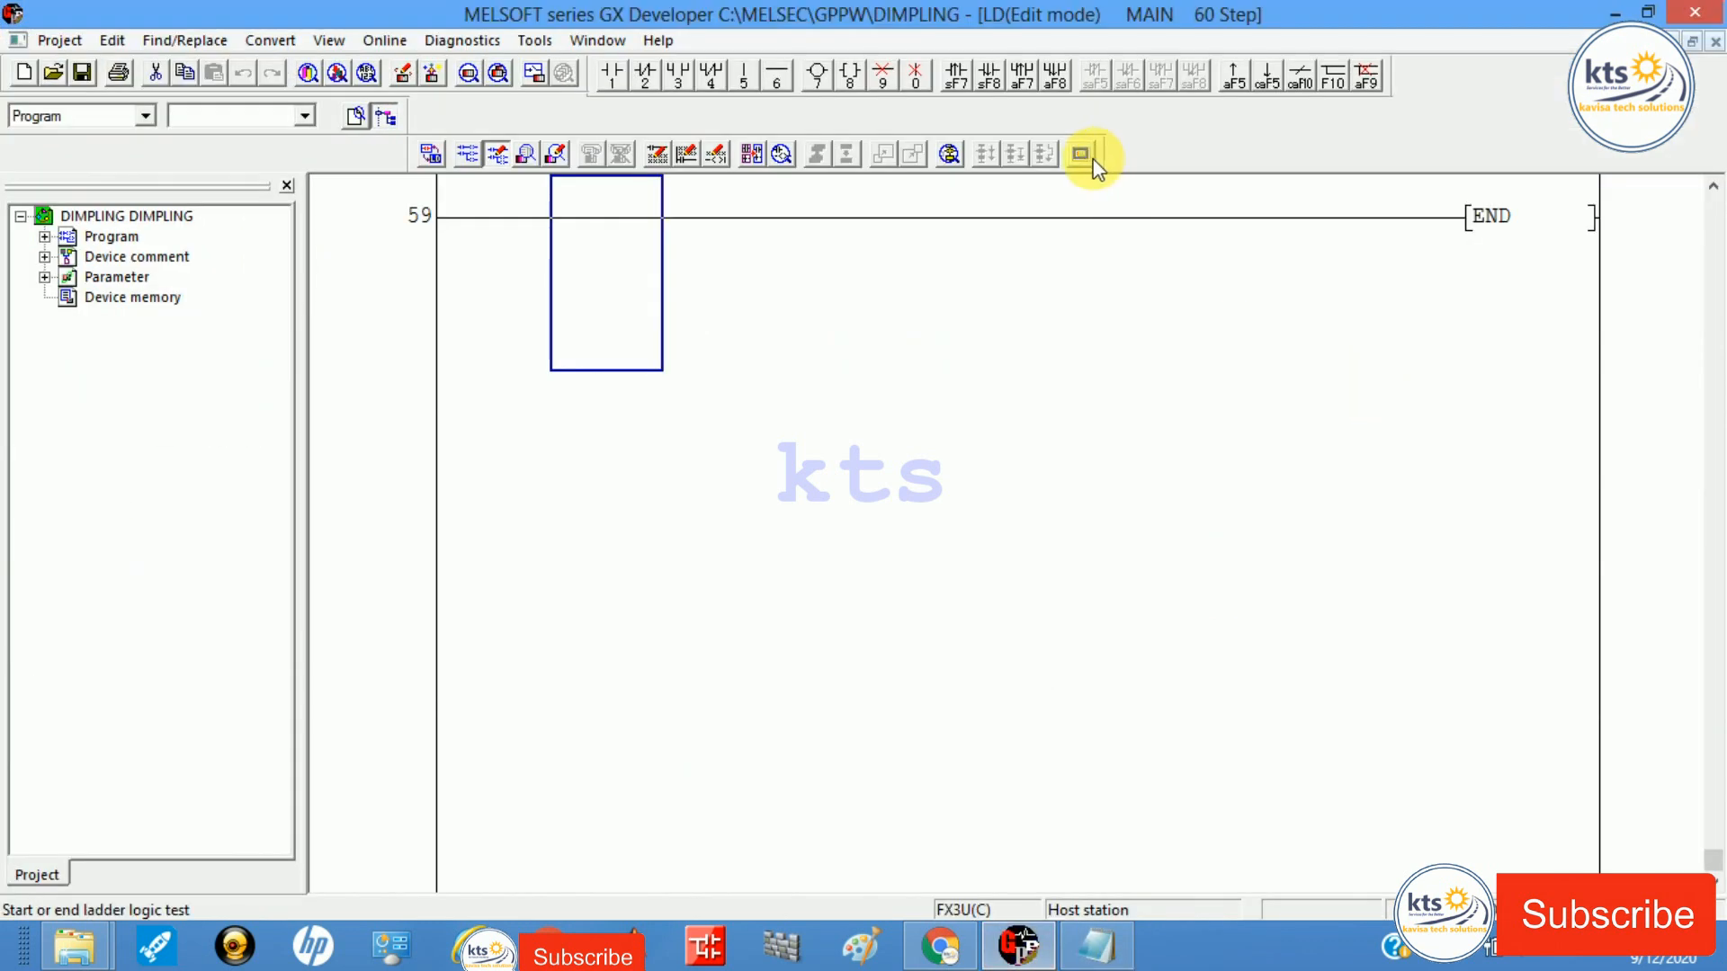
pyautogui.scroll(5, 1098, 169)
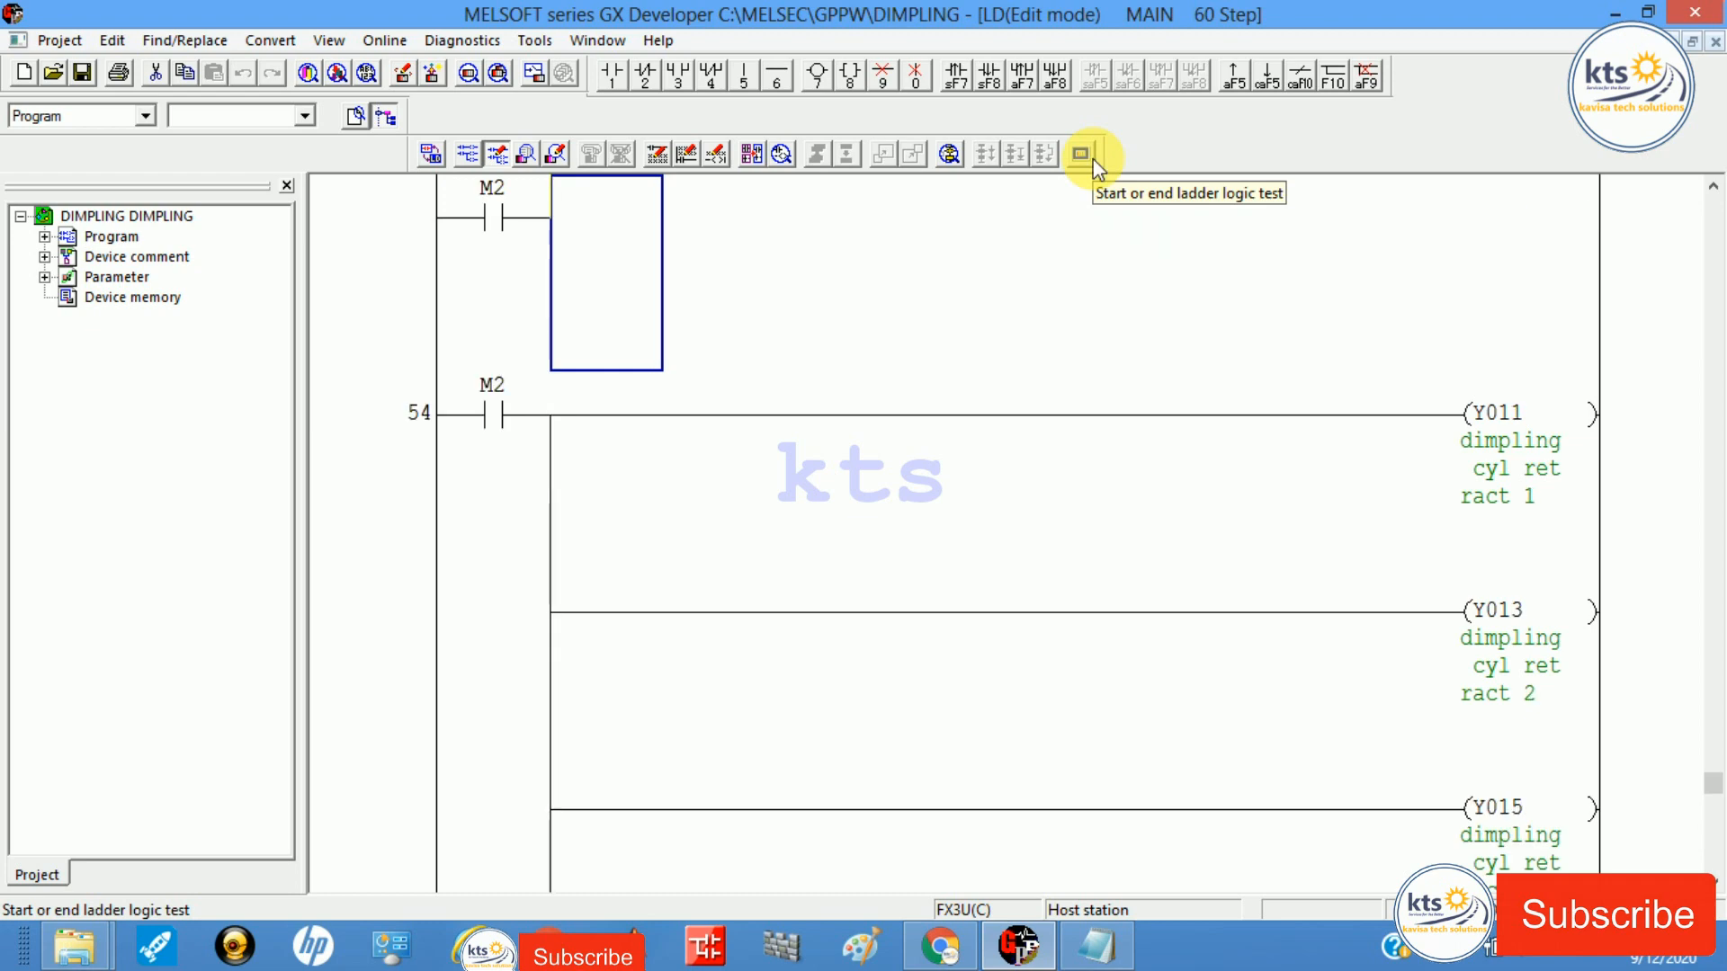
pyautogui.scroll(8, 1097, 169)
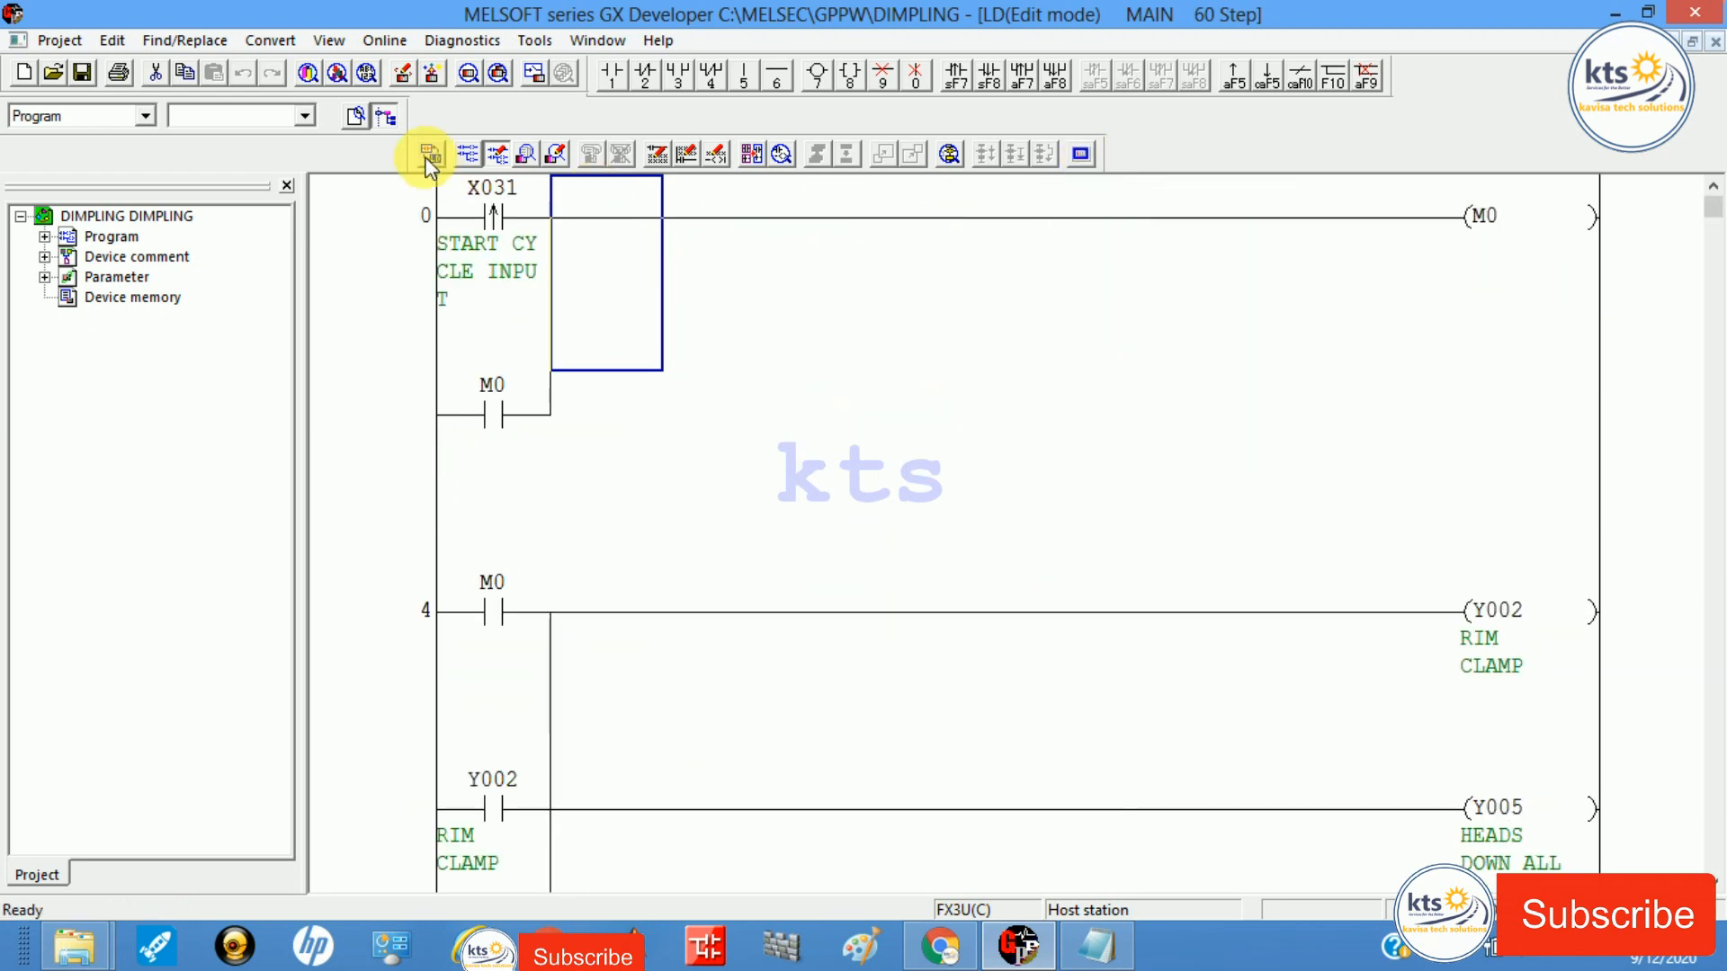
pyautogui.click(43, 41)
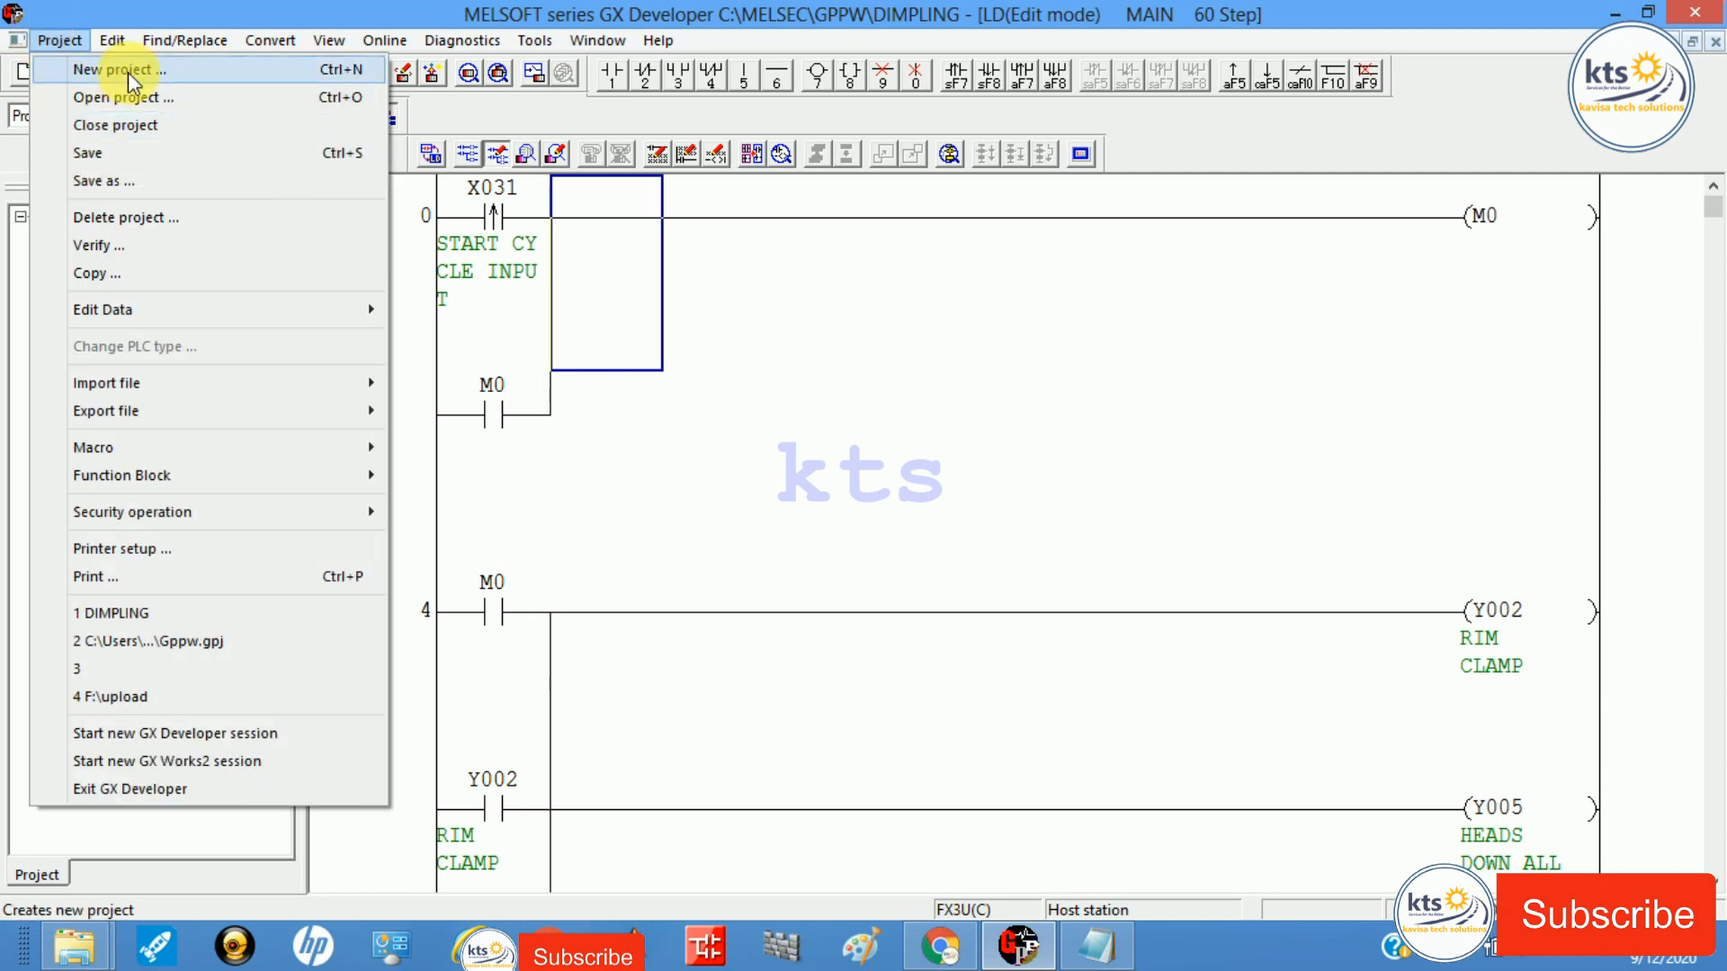
pyautogui.click(127, 68)
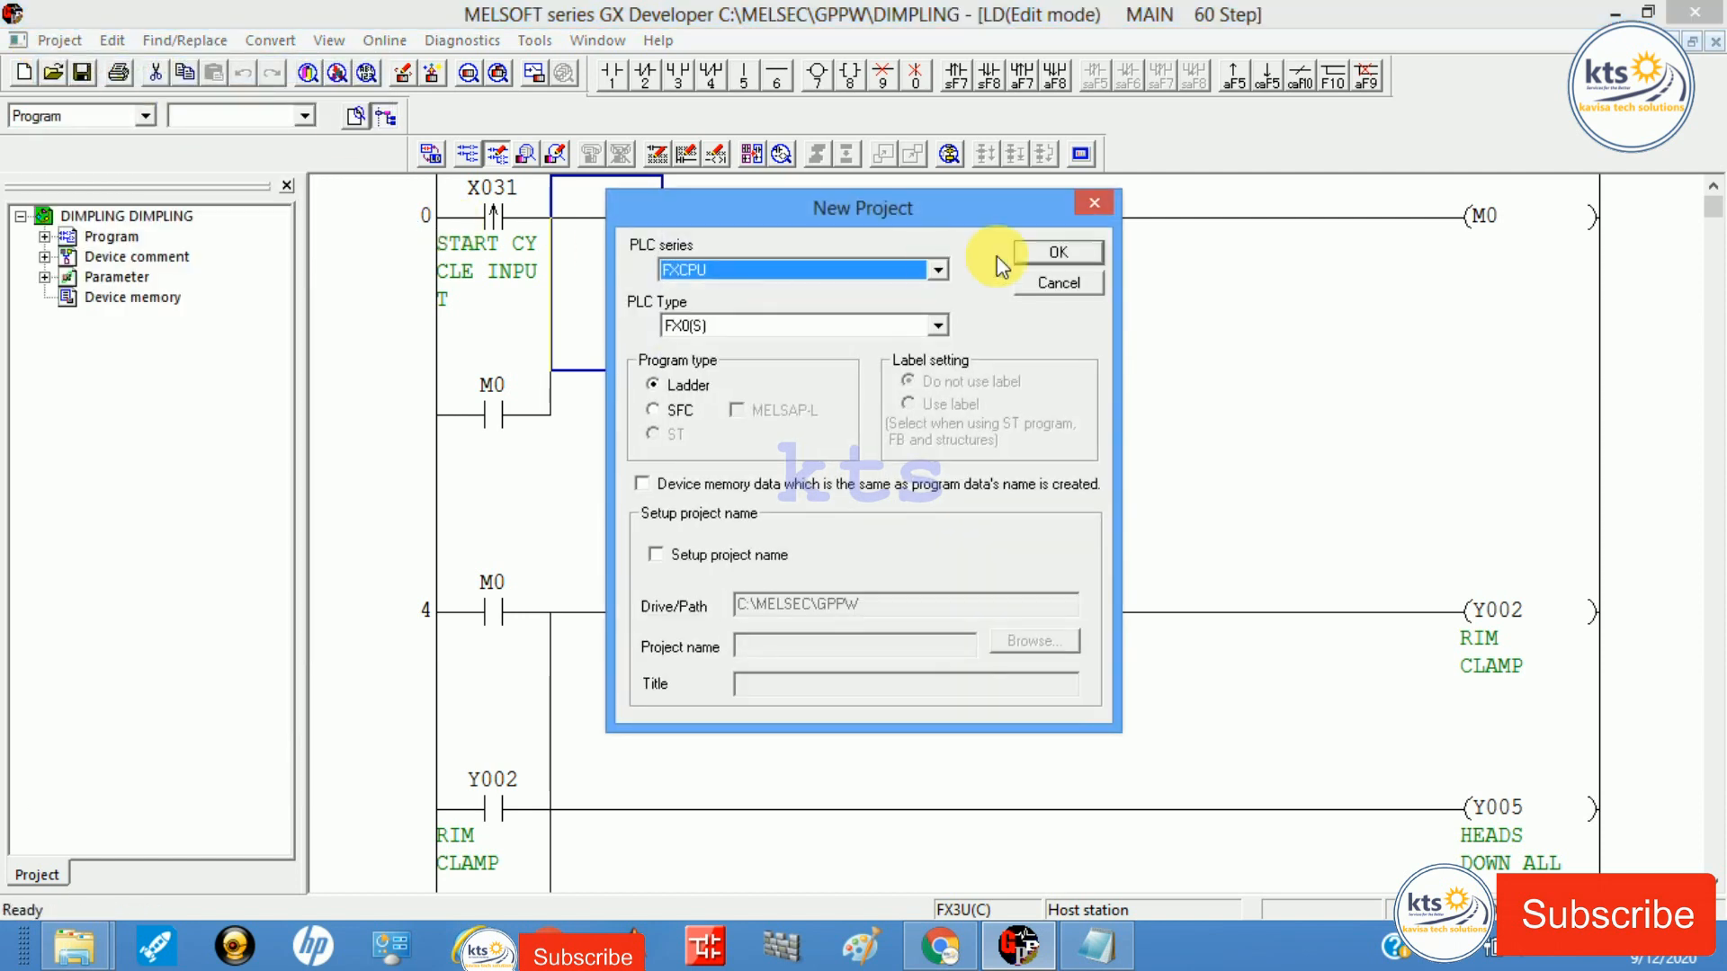
pyautogui.click(899, 327)
pyautogui.press('Down')
pyautogui.press('Down')
pyautogui.press('Return')
# Step: Close DIMPLING, enter contact X001 driving coil OUT Y000, and convert the rung
pyautogui.press('Return')
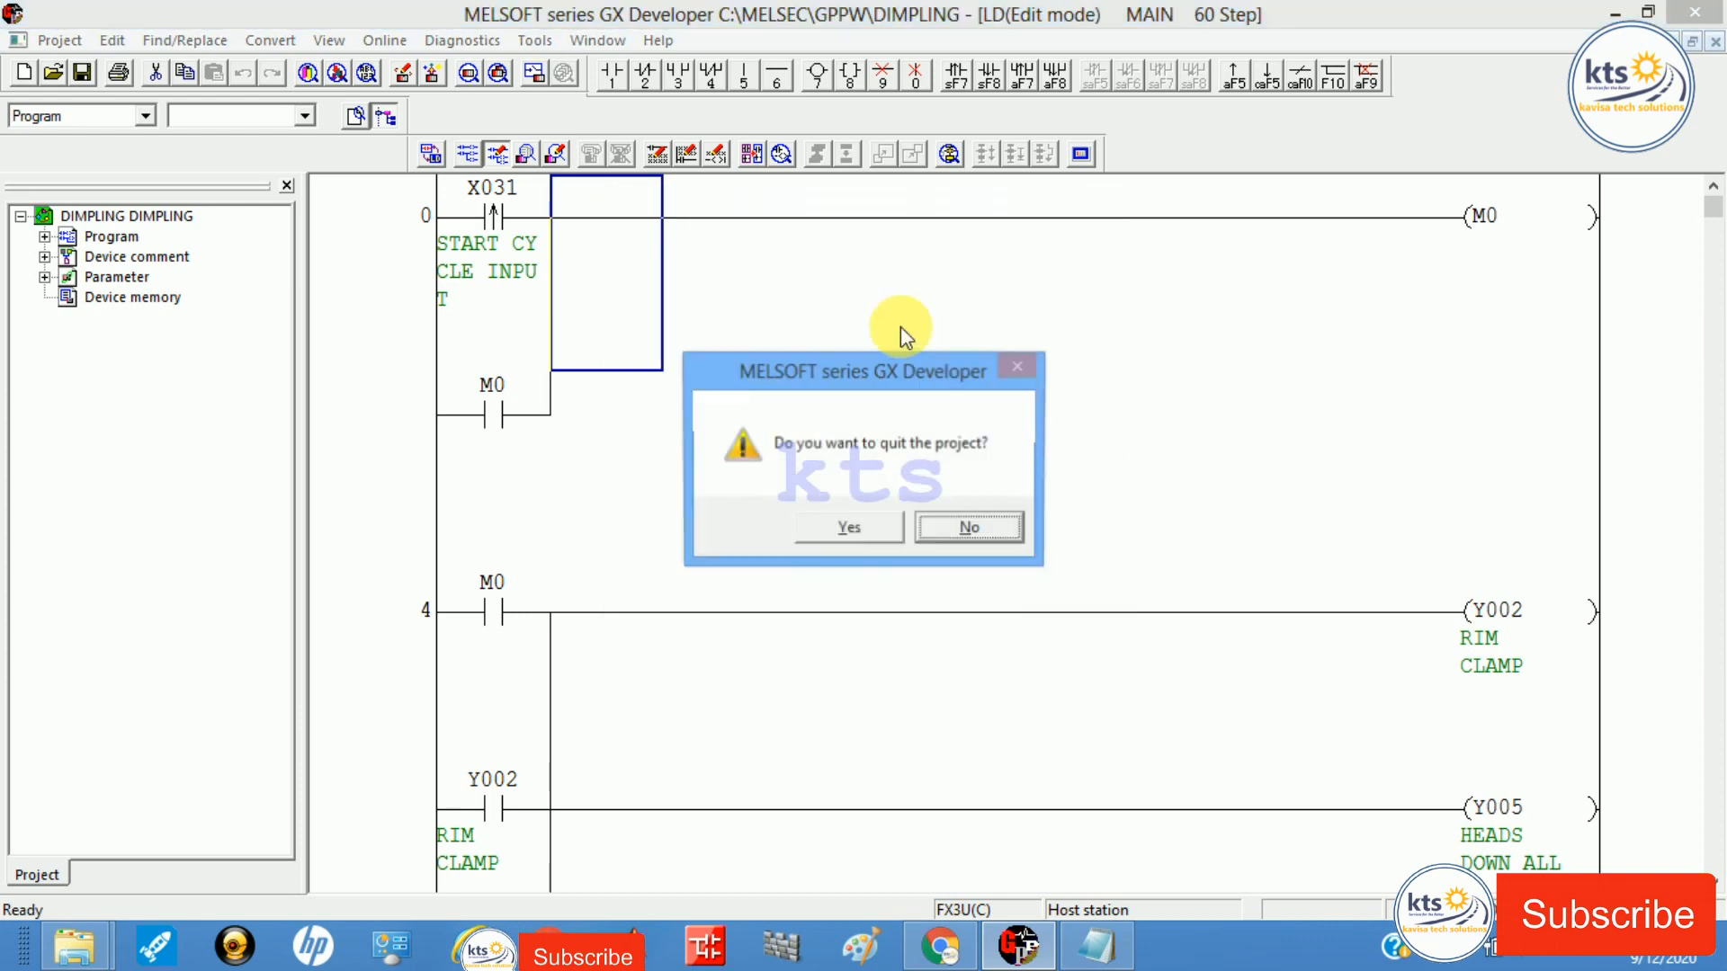
pyautogui.press('Left')
pyautogui.press('Return')
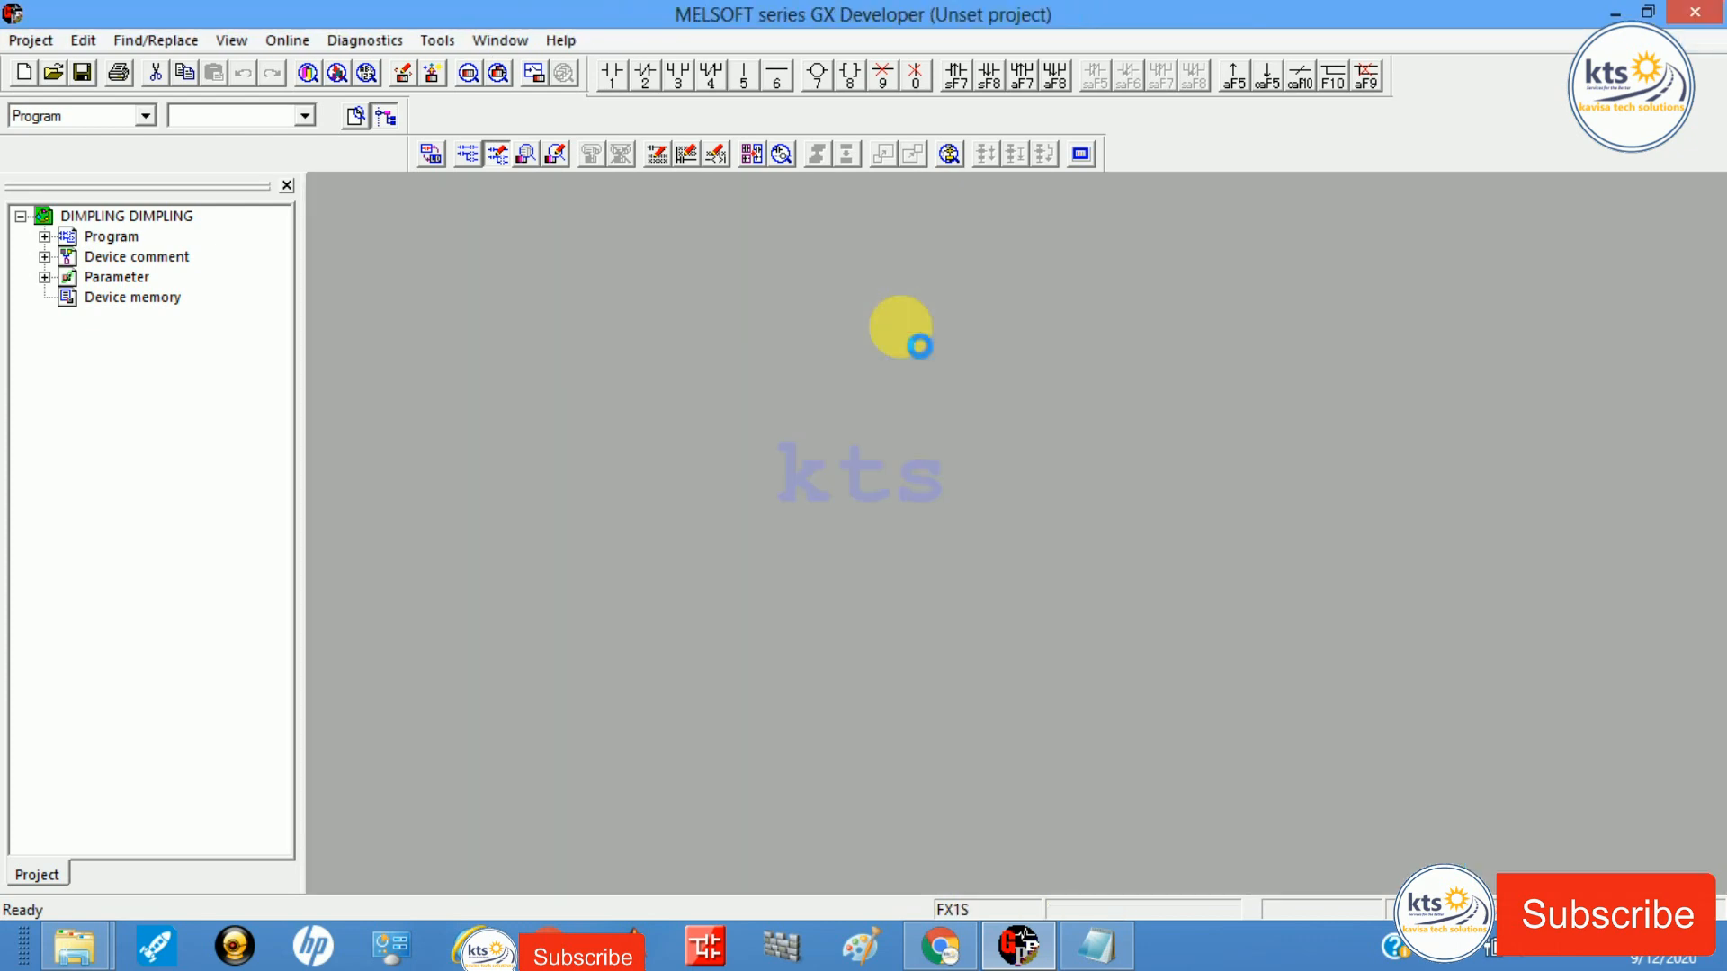
pyautogui.press('Left')
pyautogui.write('1x1')
pyautogui.press('Return')
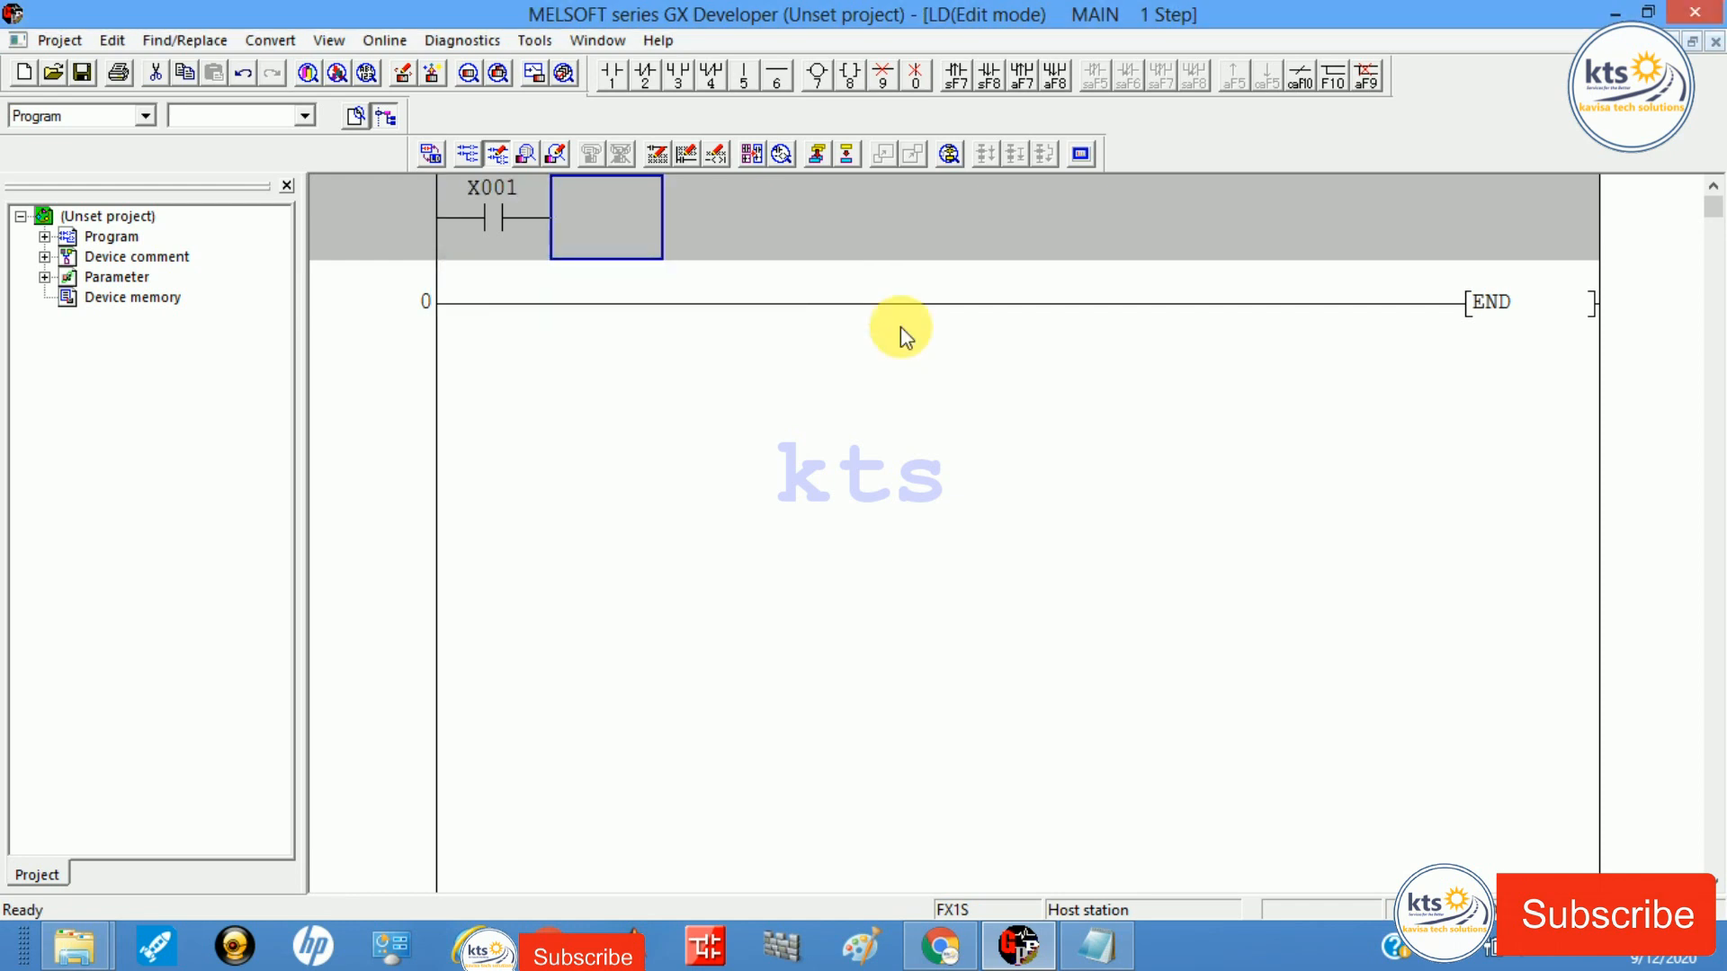
pyautogui.press('7')
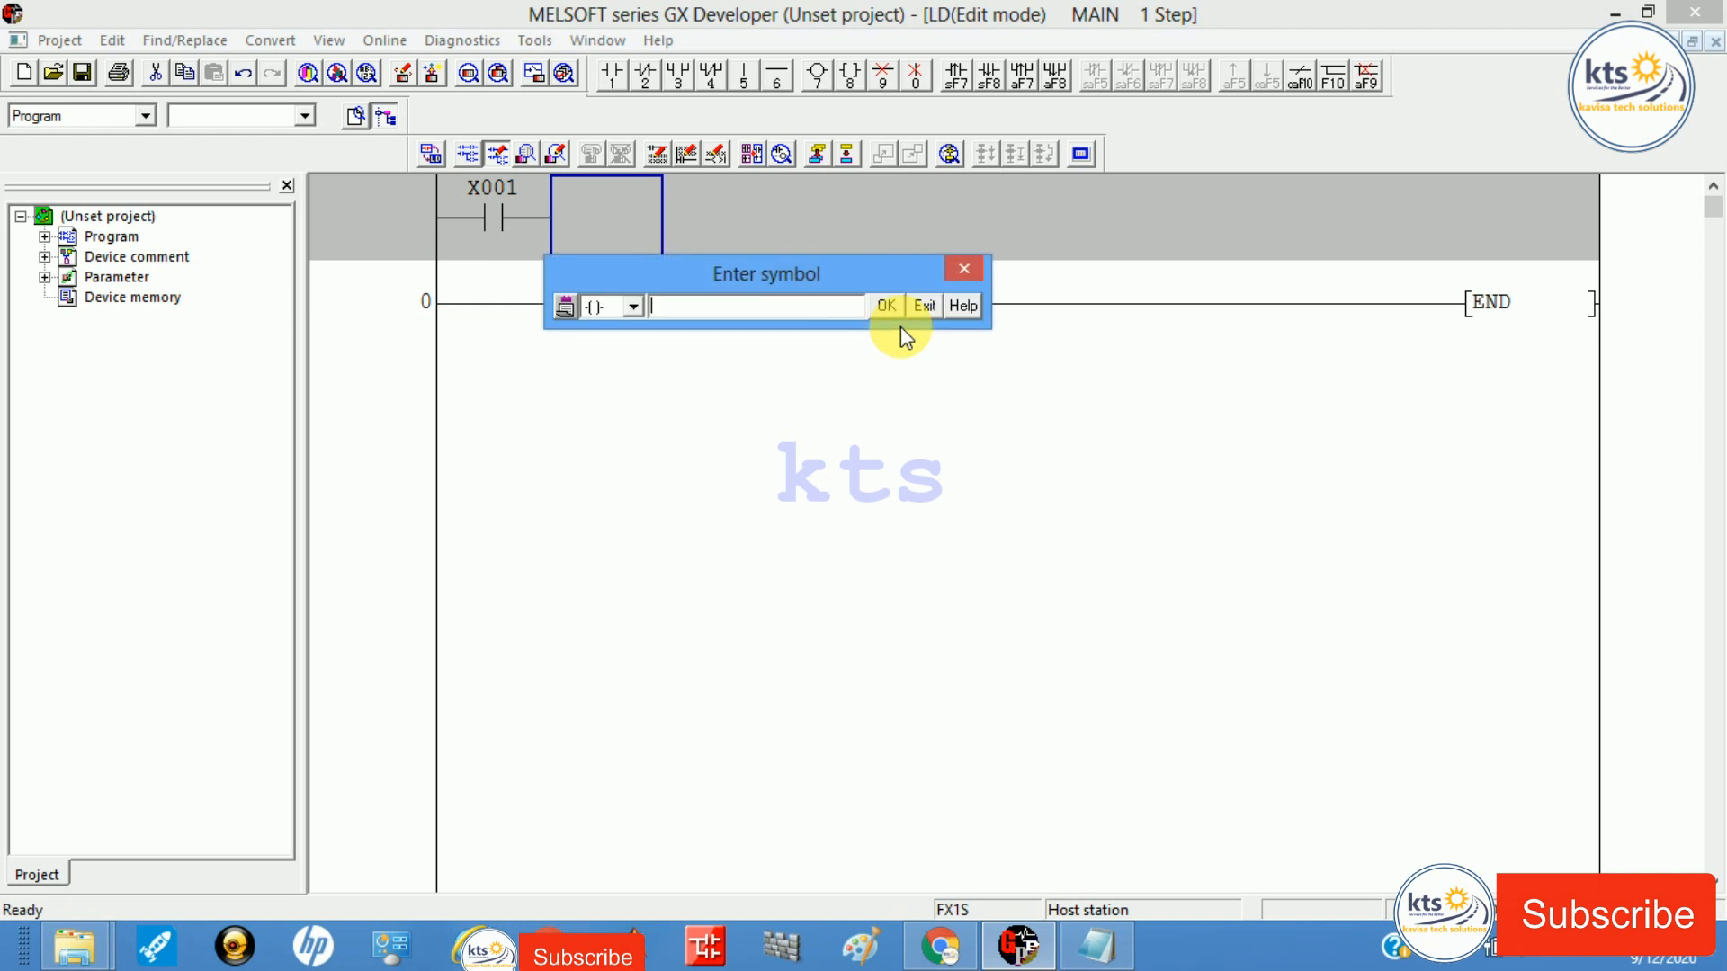
pyautogui.write('y0')
pyautogui.press('Return')
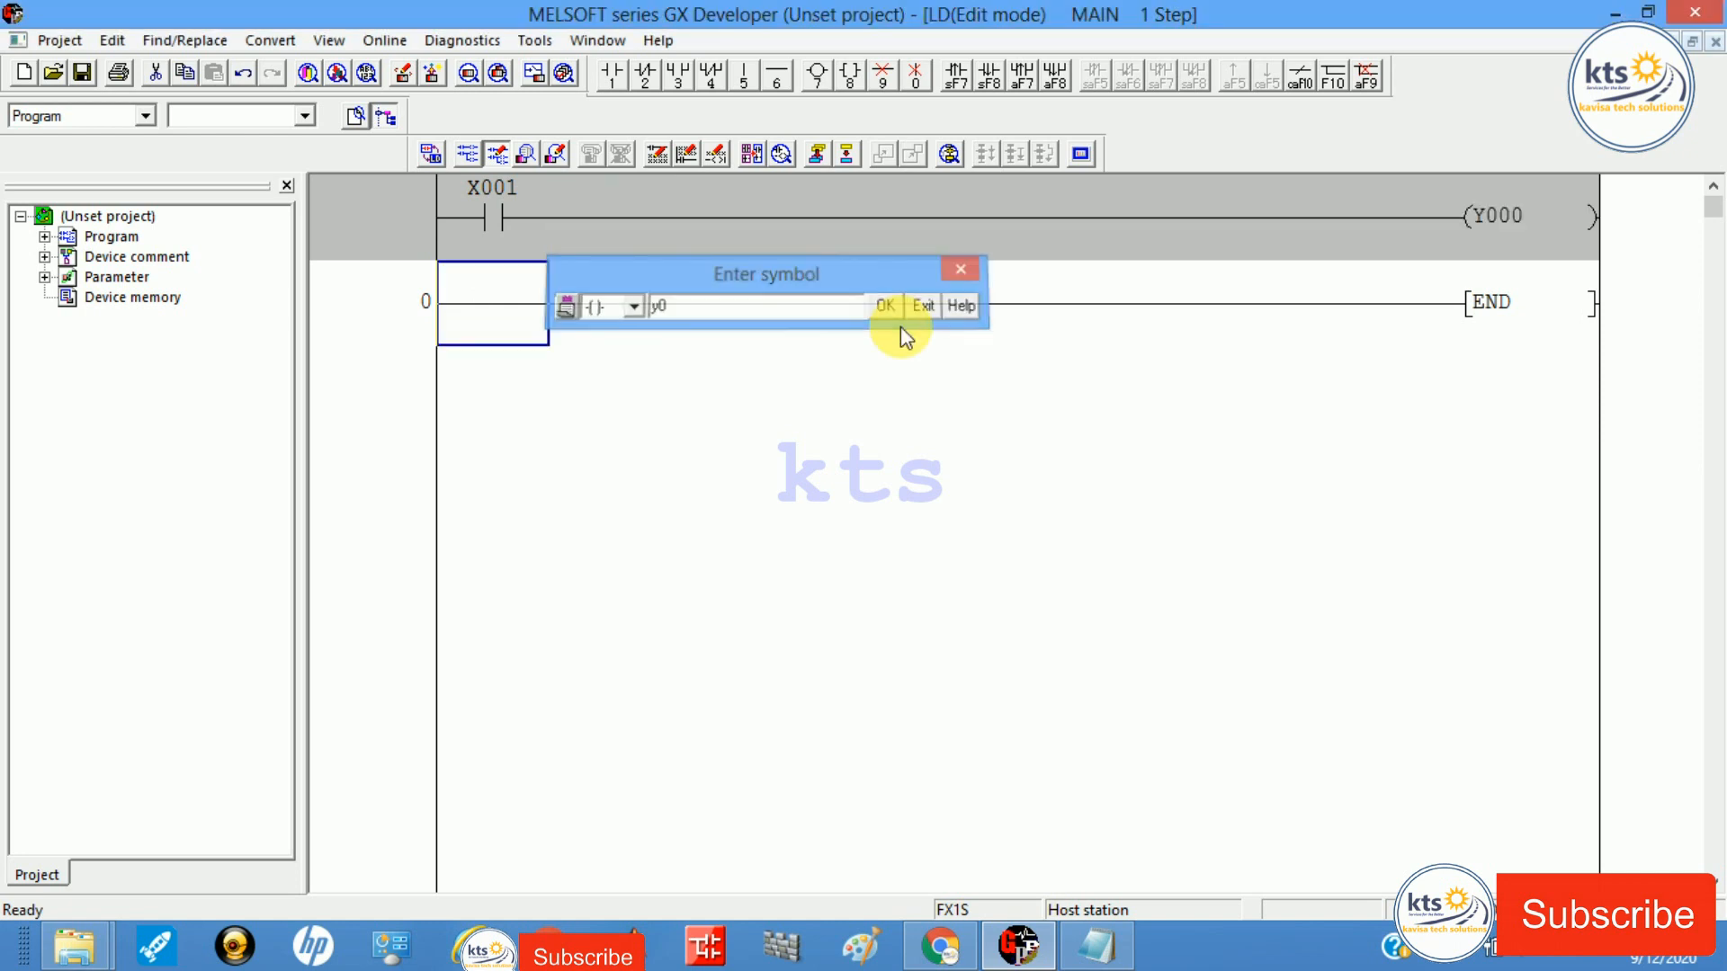
pyautogui.press('Up')
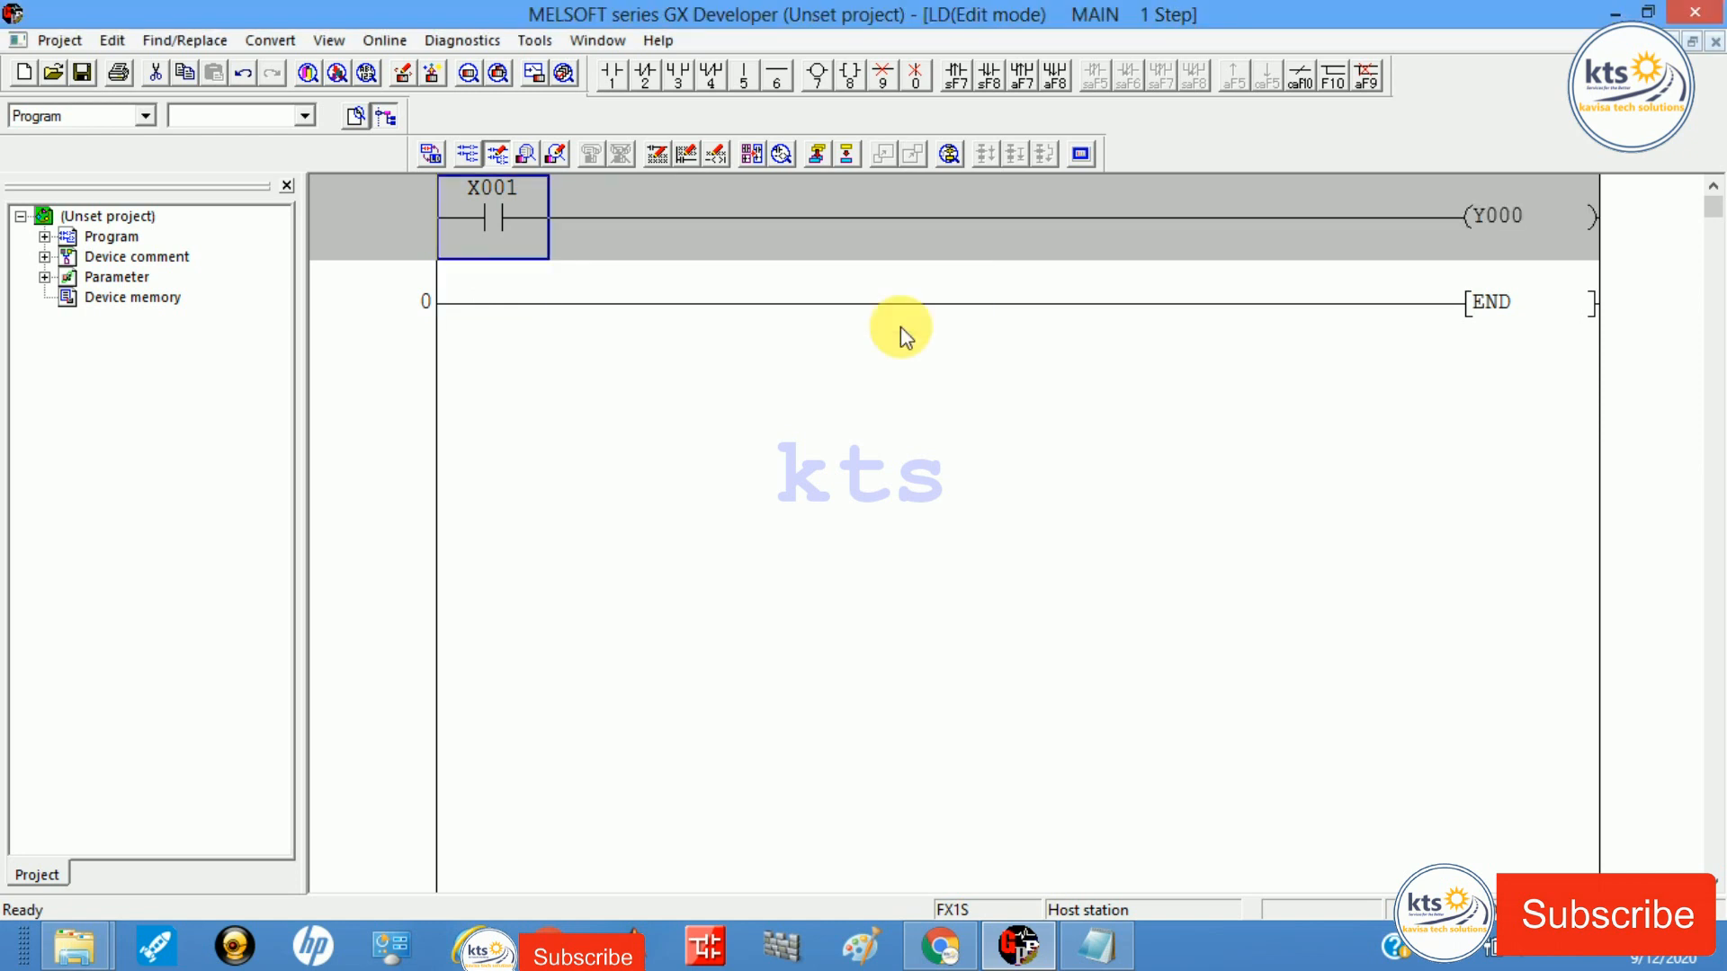
pyautogui.press('F4')
# Step: Change the contact from X001 to M1 and convert the rung again
pyautogui.press('Right')
pyautogui.press('Left')
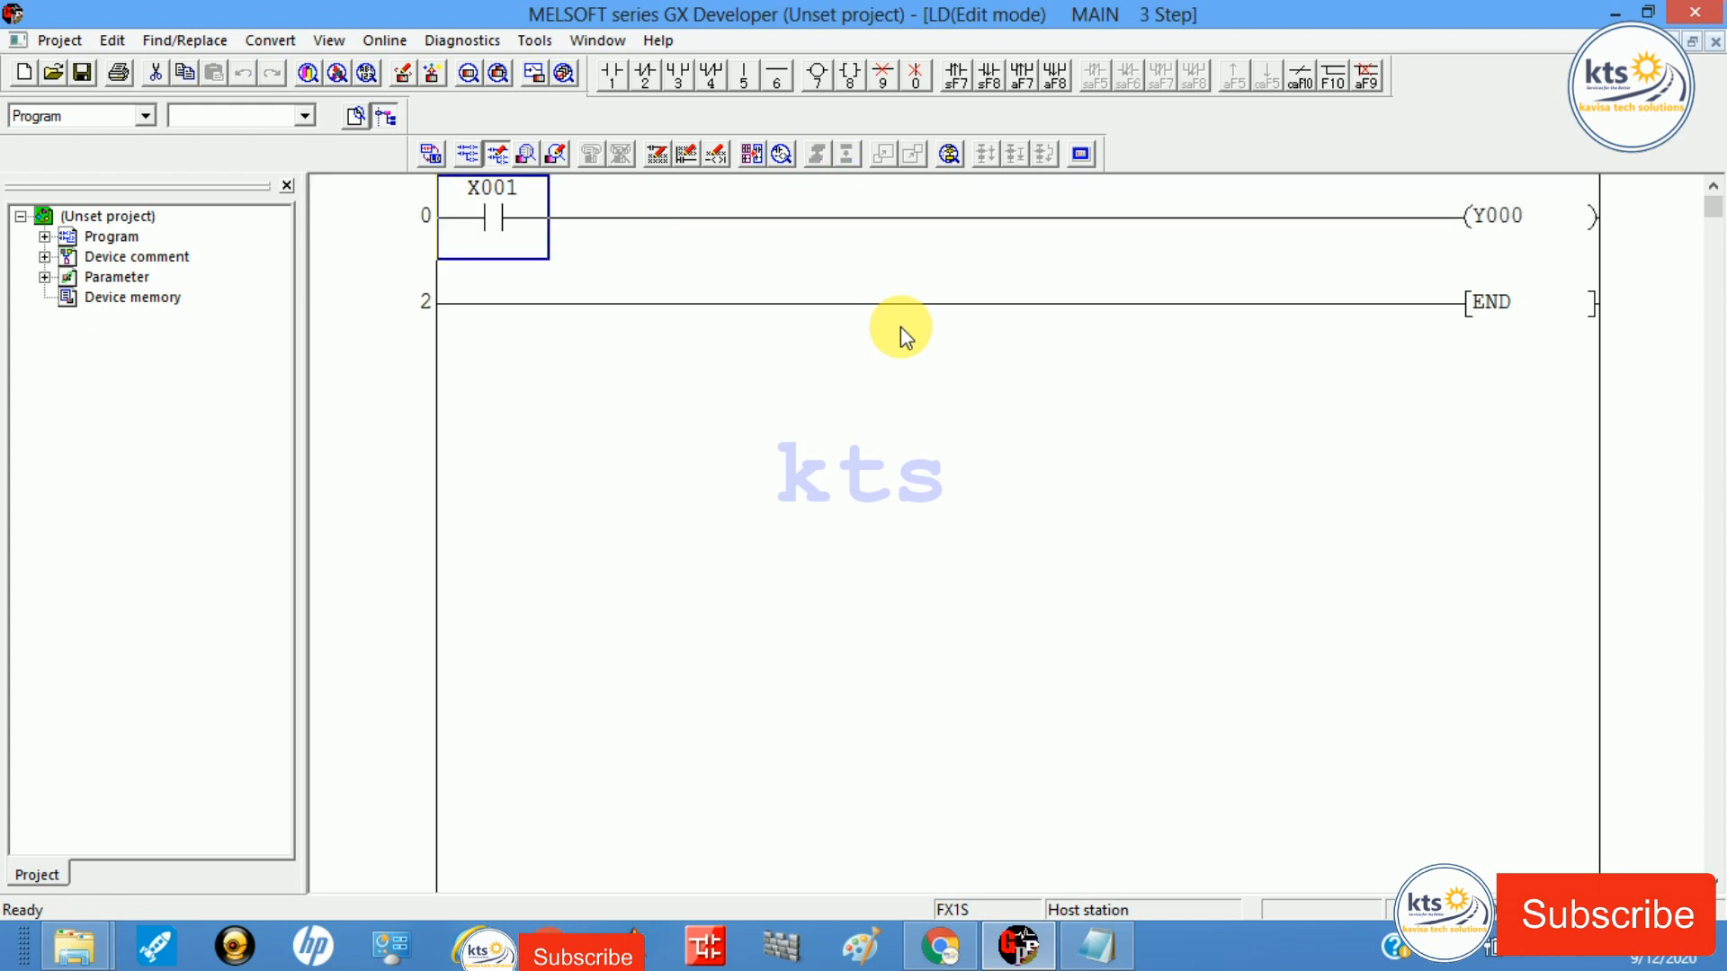
pyautogui.press('F5')
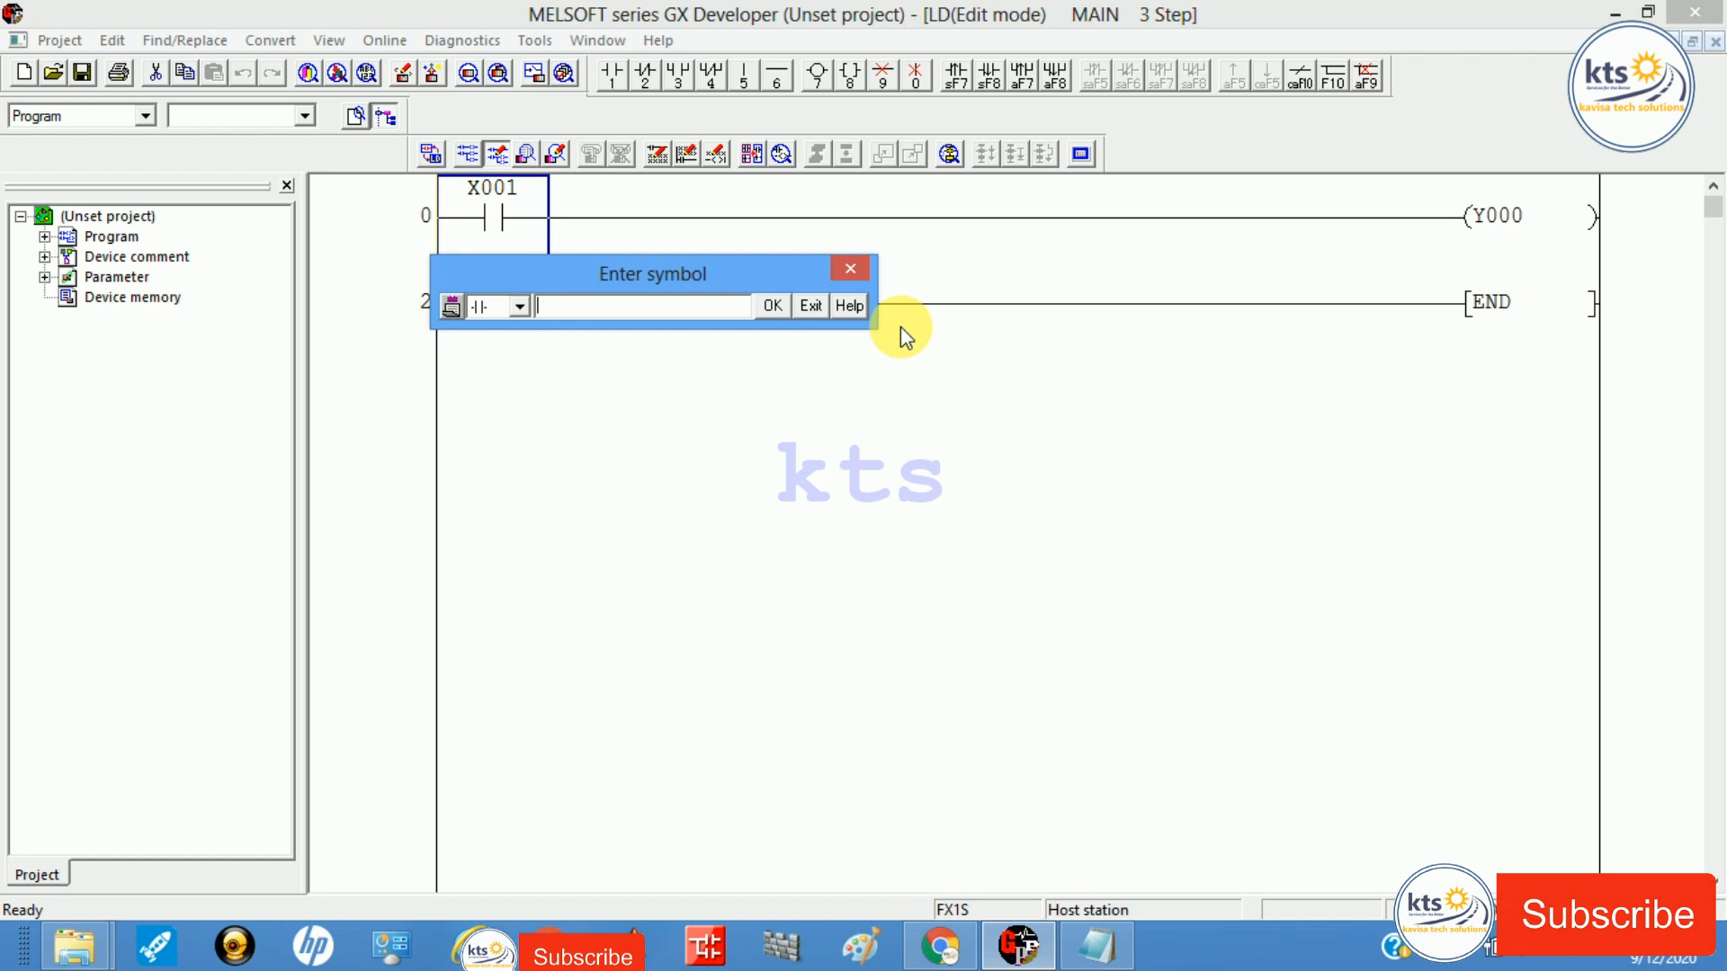
pyautogui.write('m001')
pyautogui.press('Return')
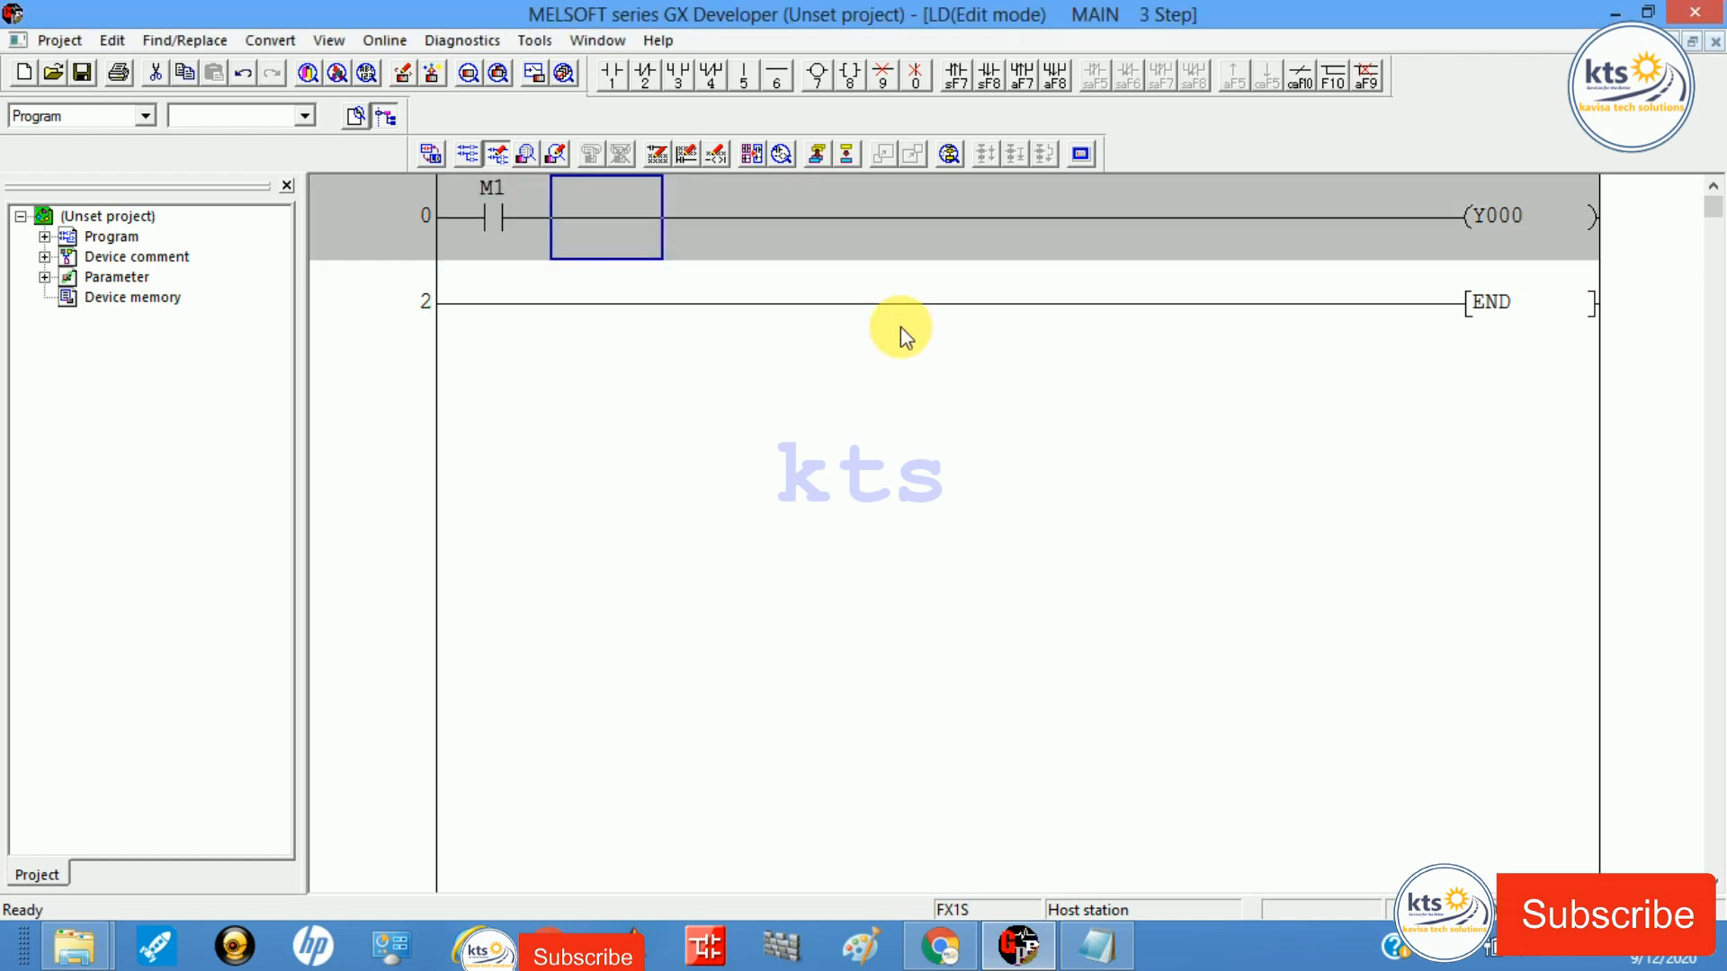
pyautogui.press('F4')
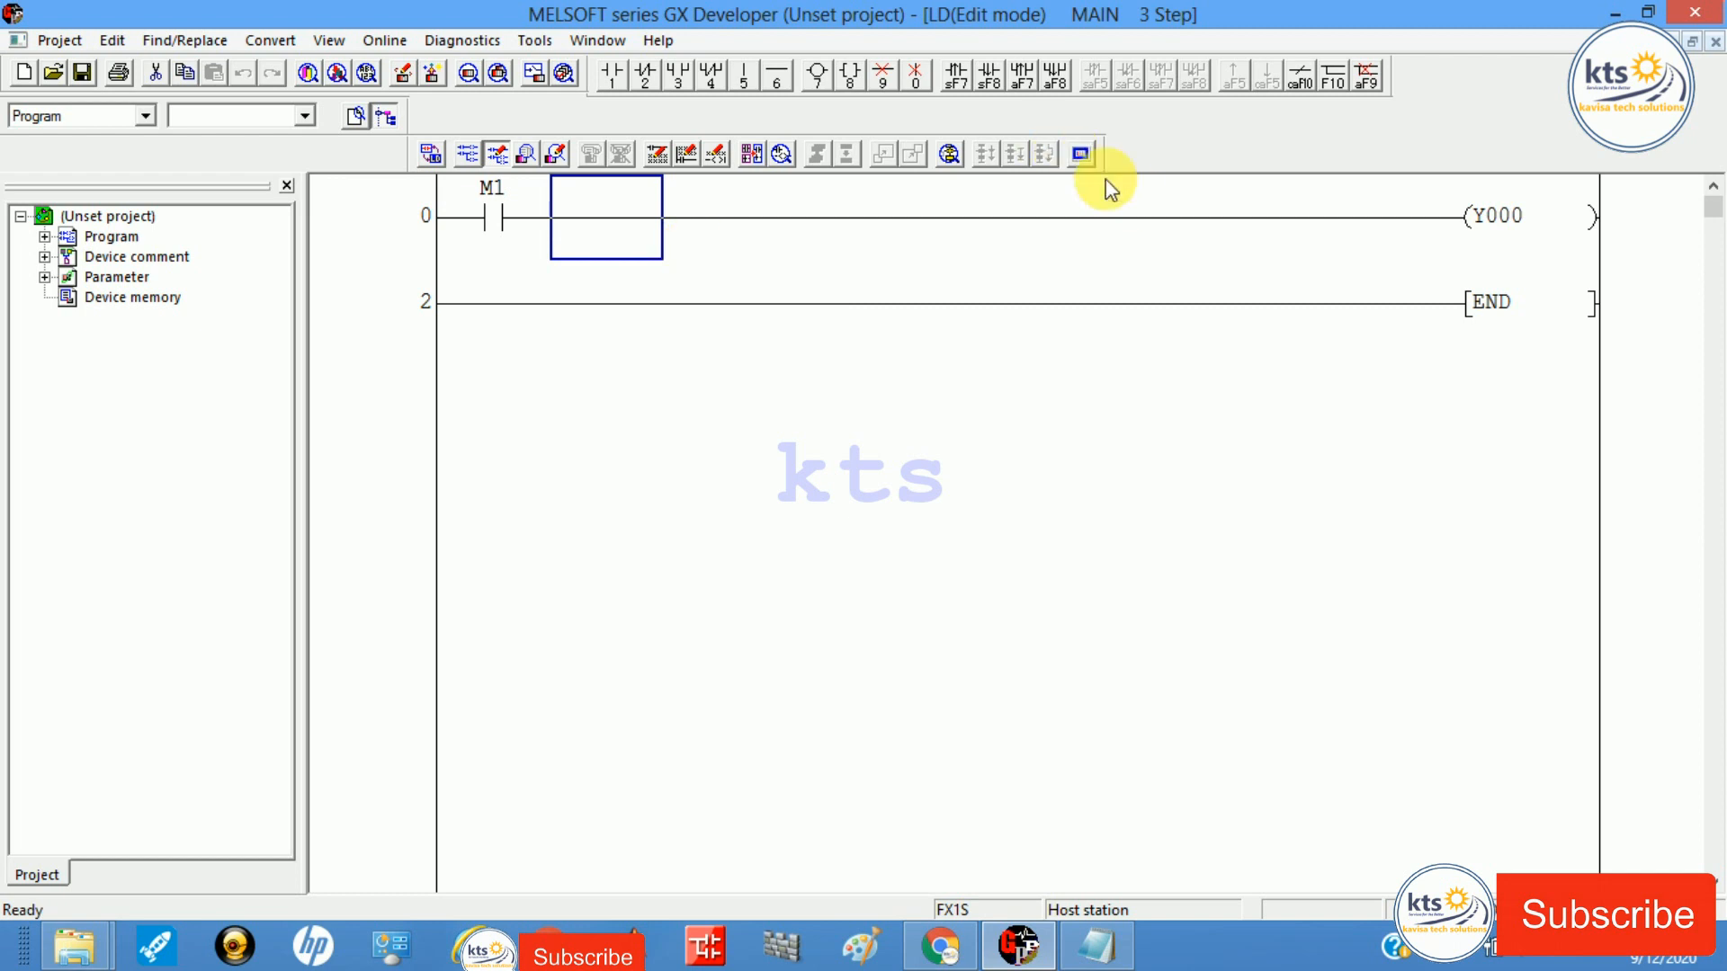
# Step: Start the ladder logic test in RUN and move the simulator and Monitor status windows aside
pyautogui.click(1083, 156)
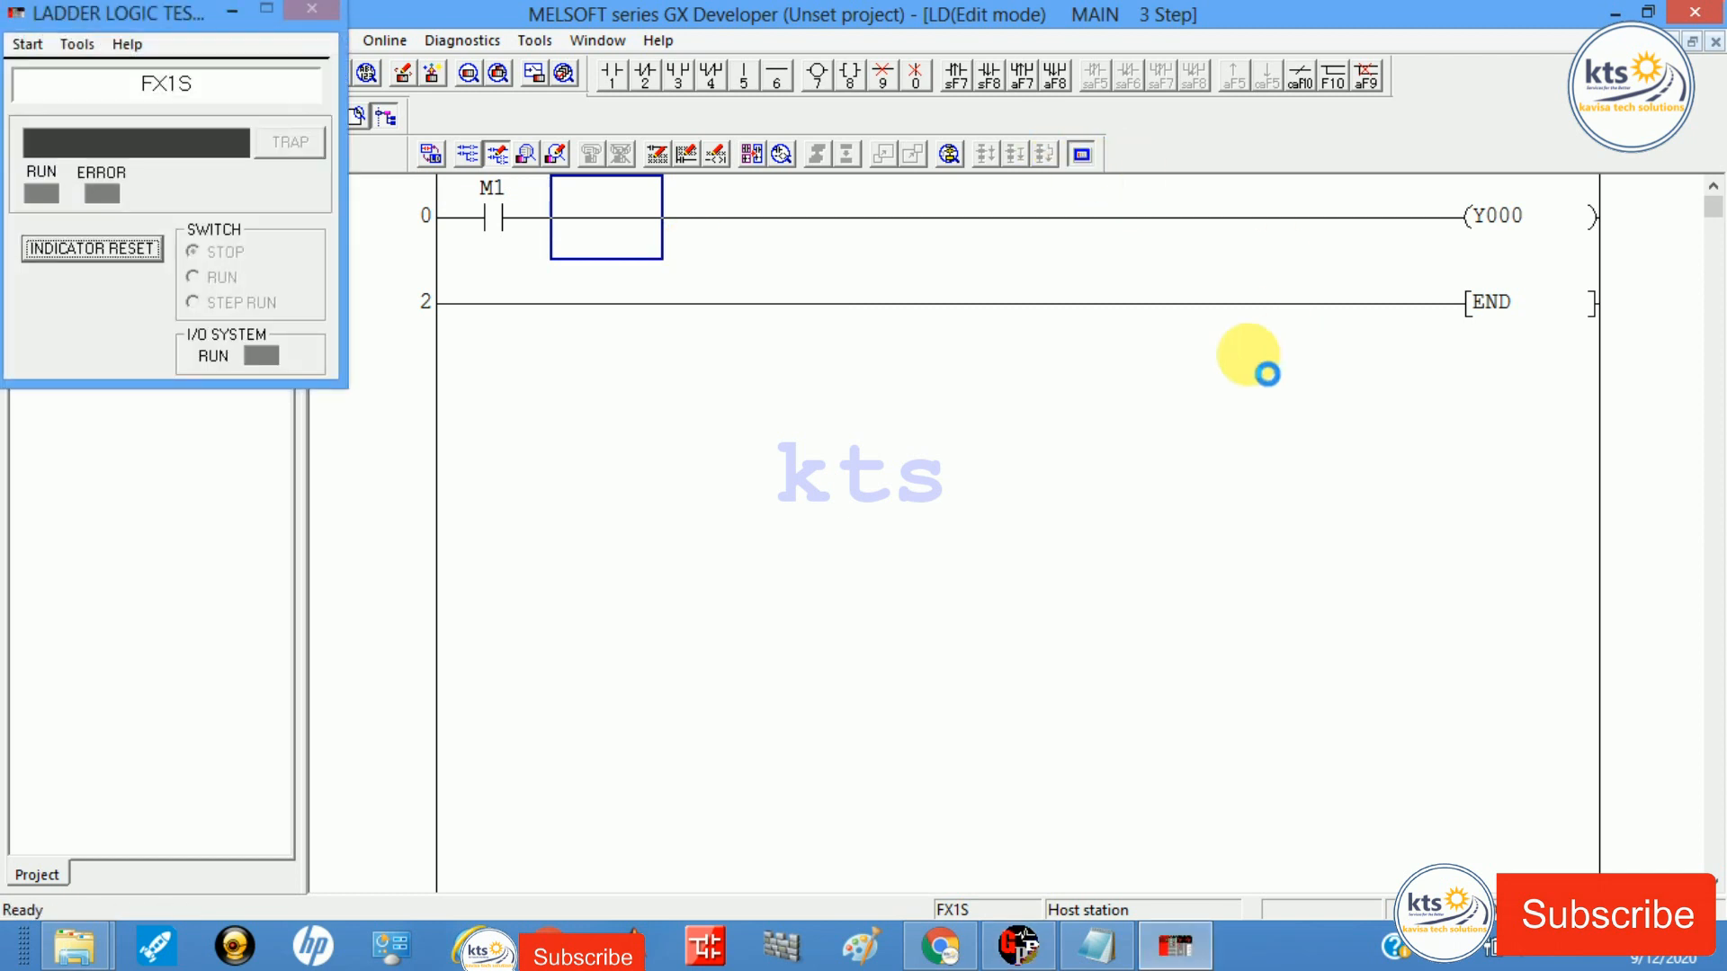
pyautogui.click(42, 48)
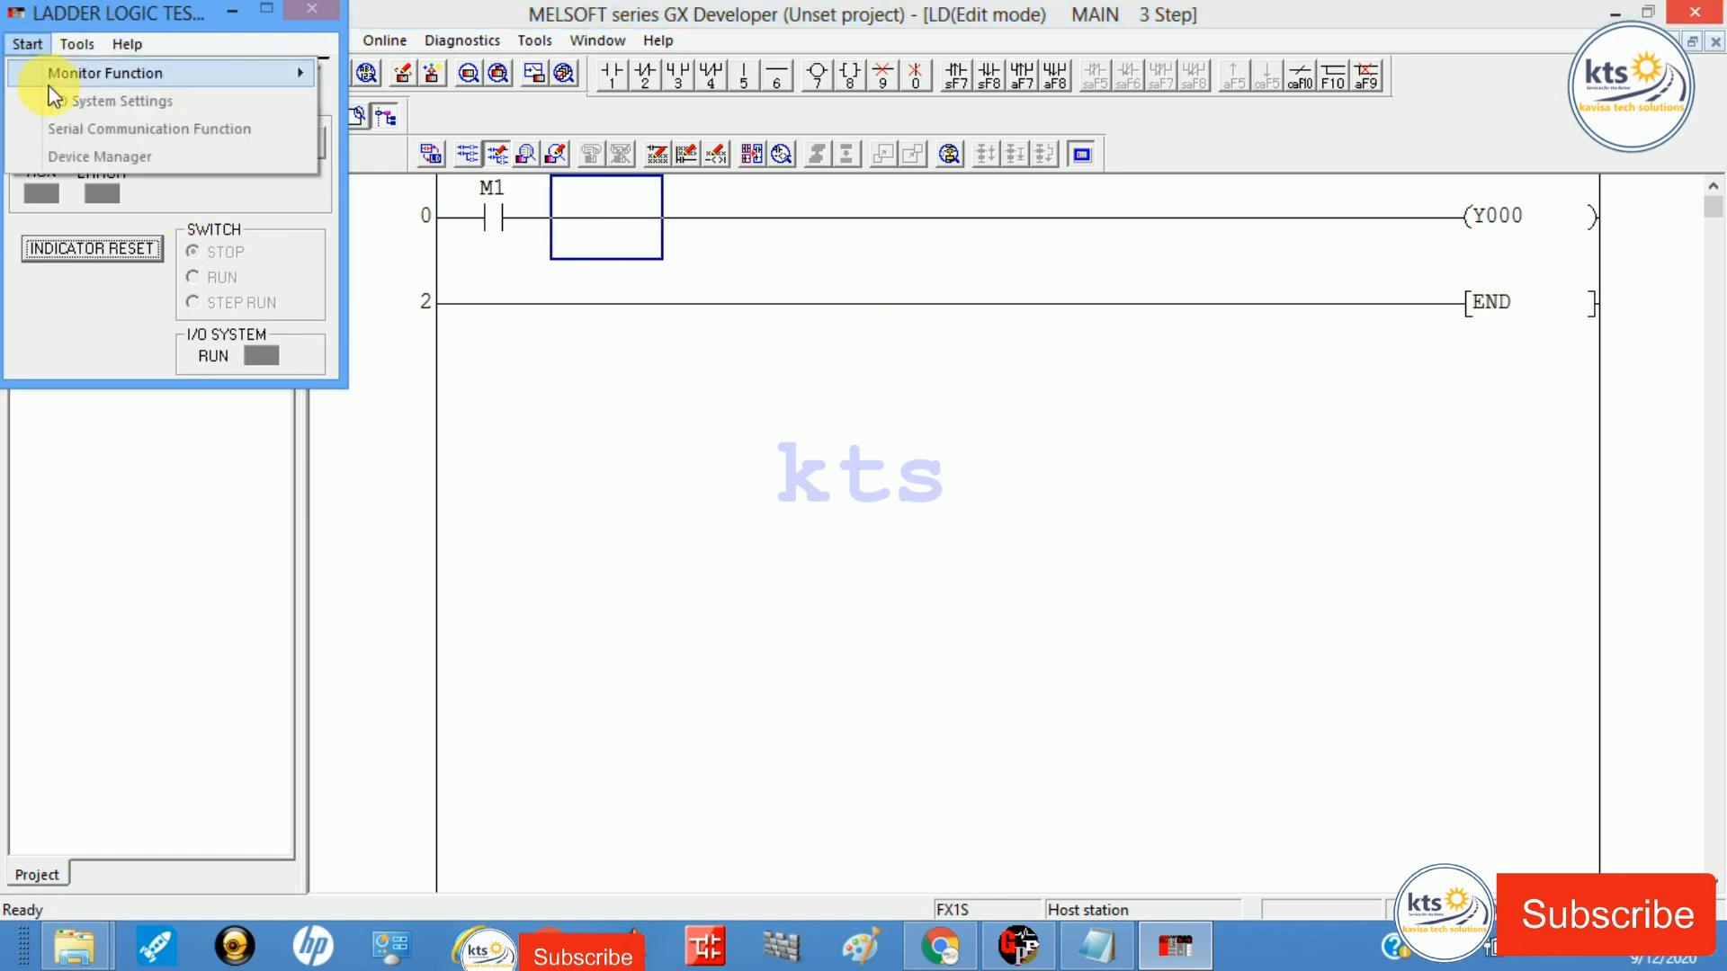
pyautogui.click(129, 11)
pyautogui.moveTo(128, 11); pyautogui.dragTo(1108, 325)
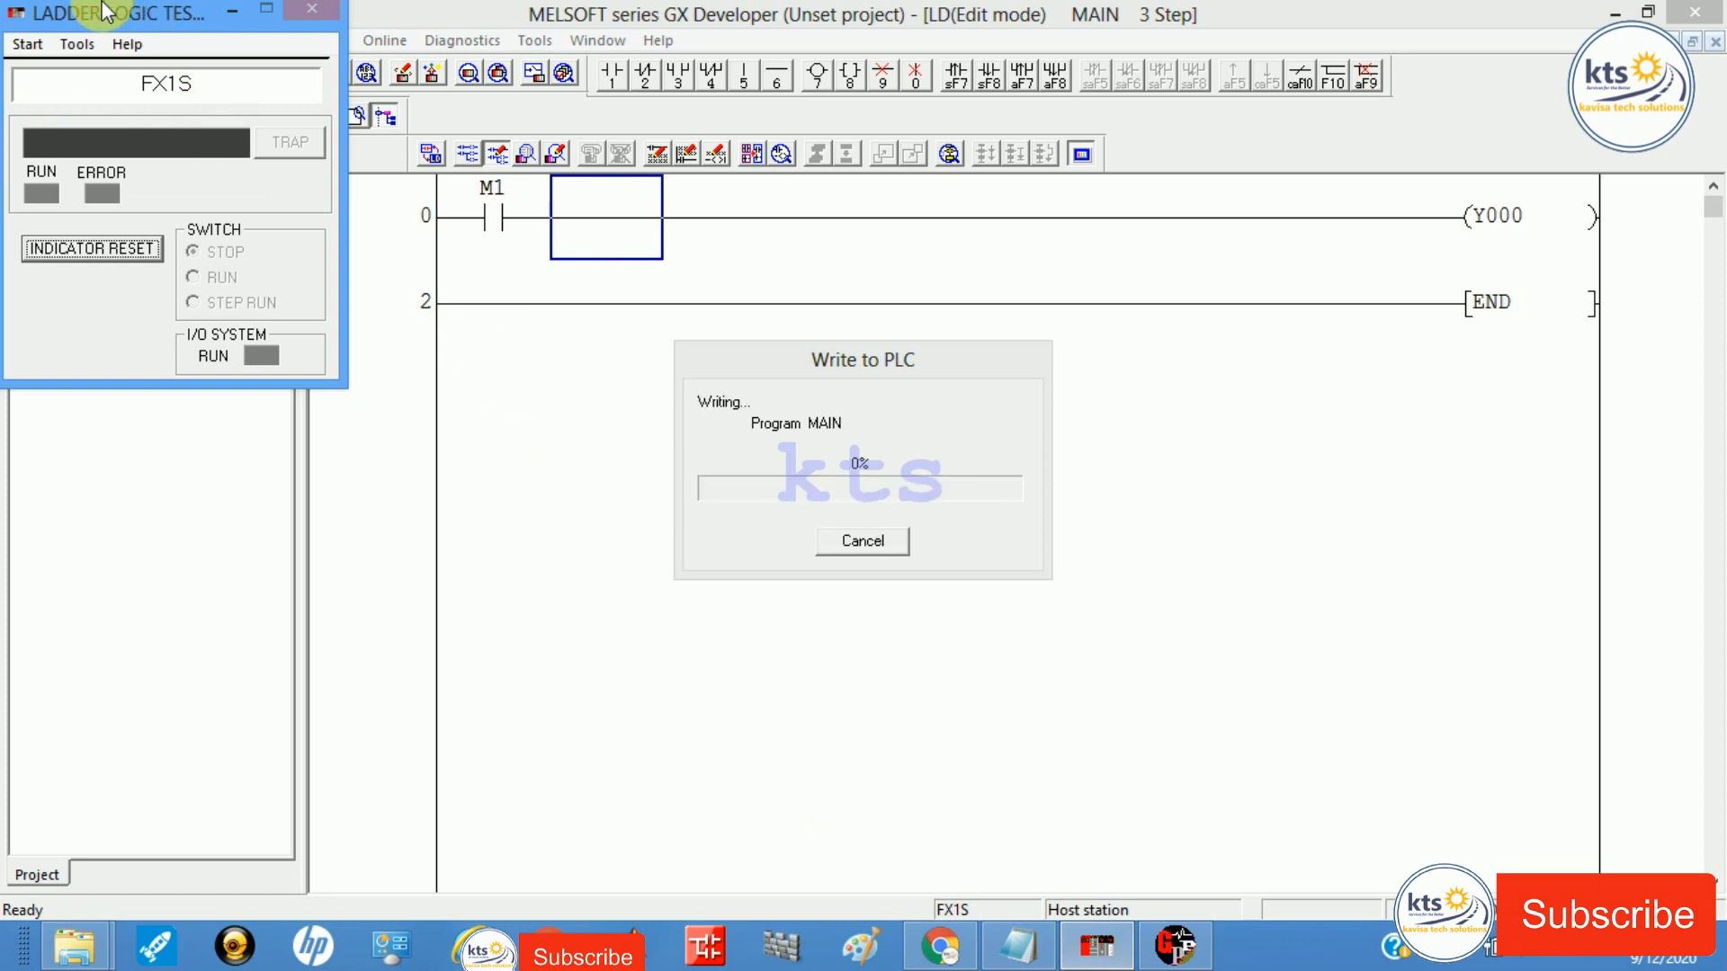
pyautogui.moveTo(108, 12); pyautogui.dragTo(408, 348)
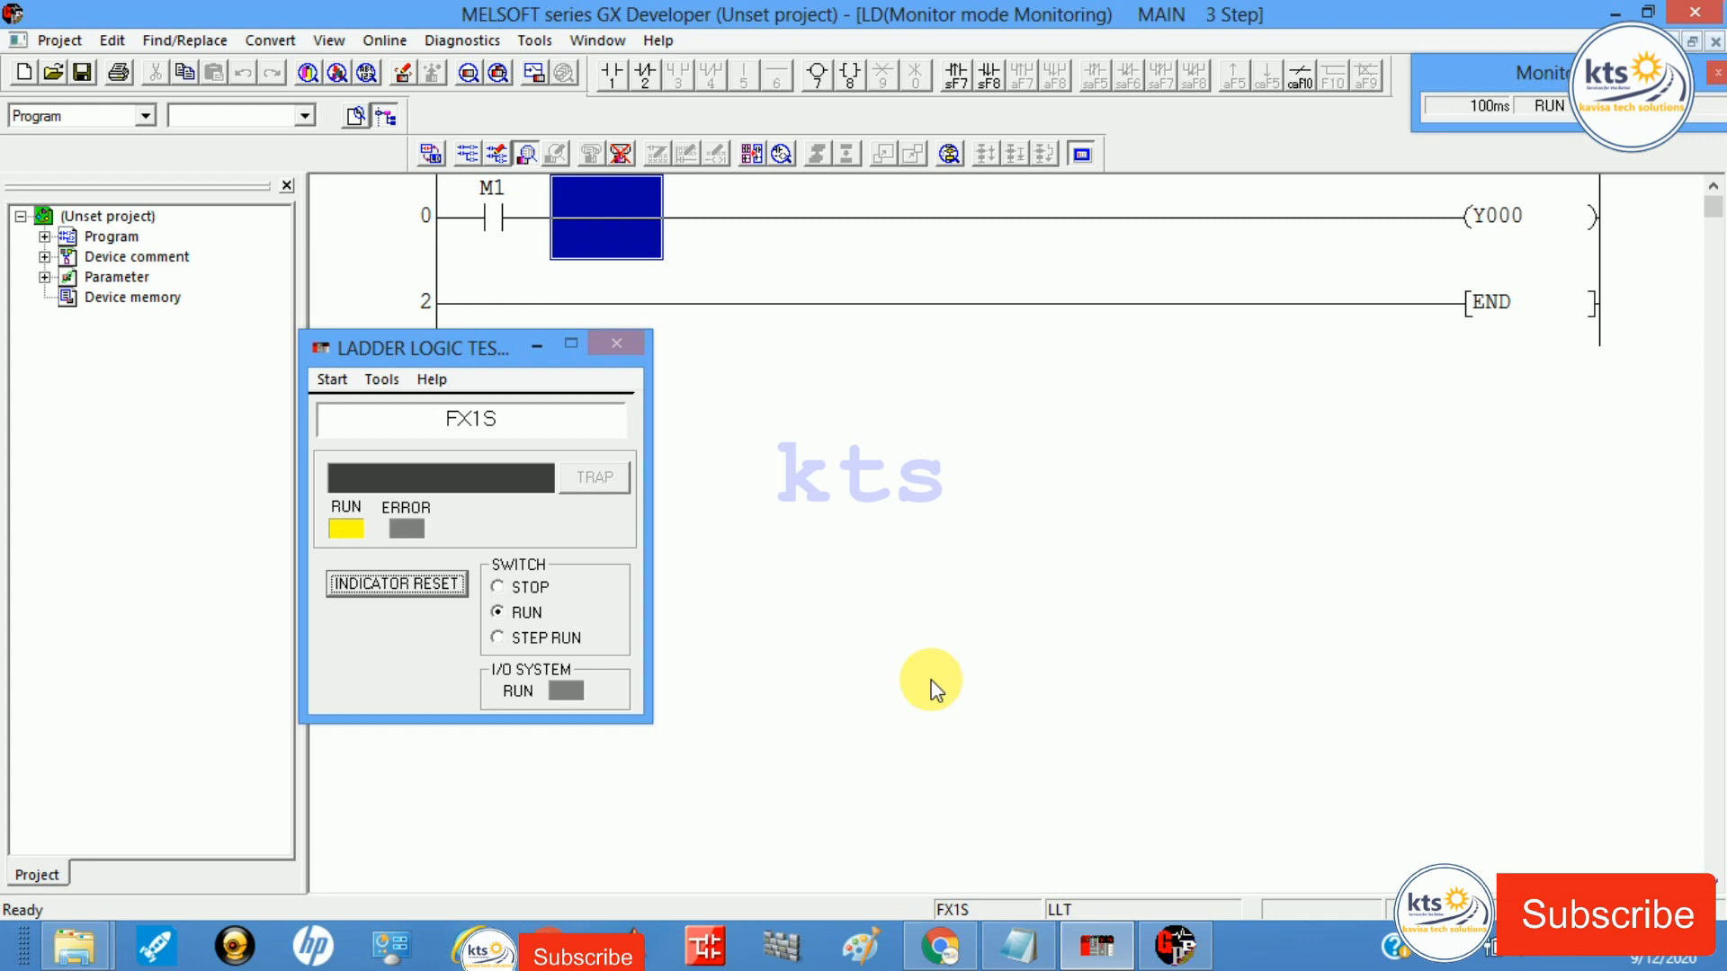
pyautogui.moveTo(1598, 86); pyautogui.dragTo(1287, 519)
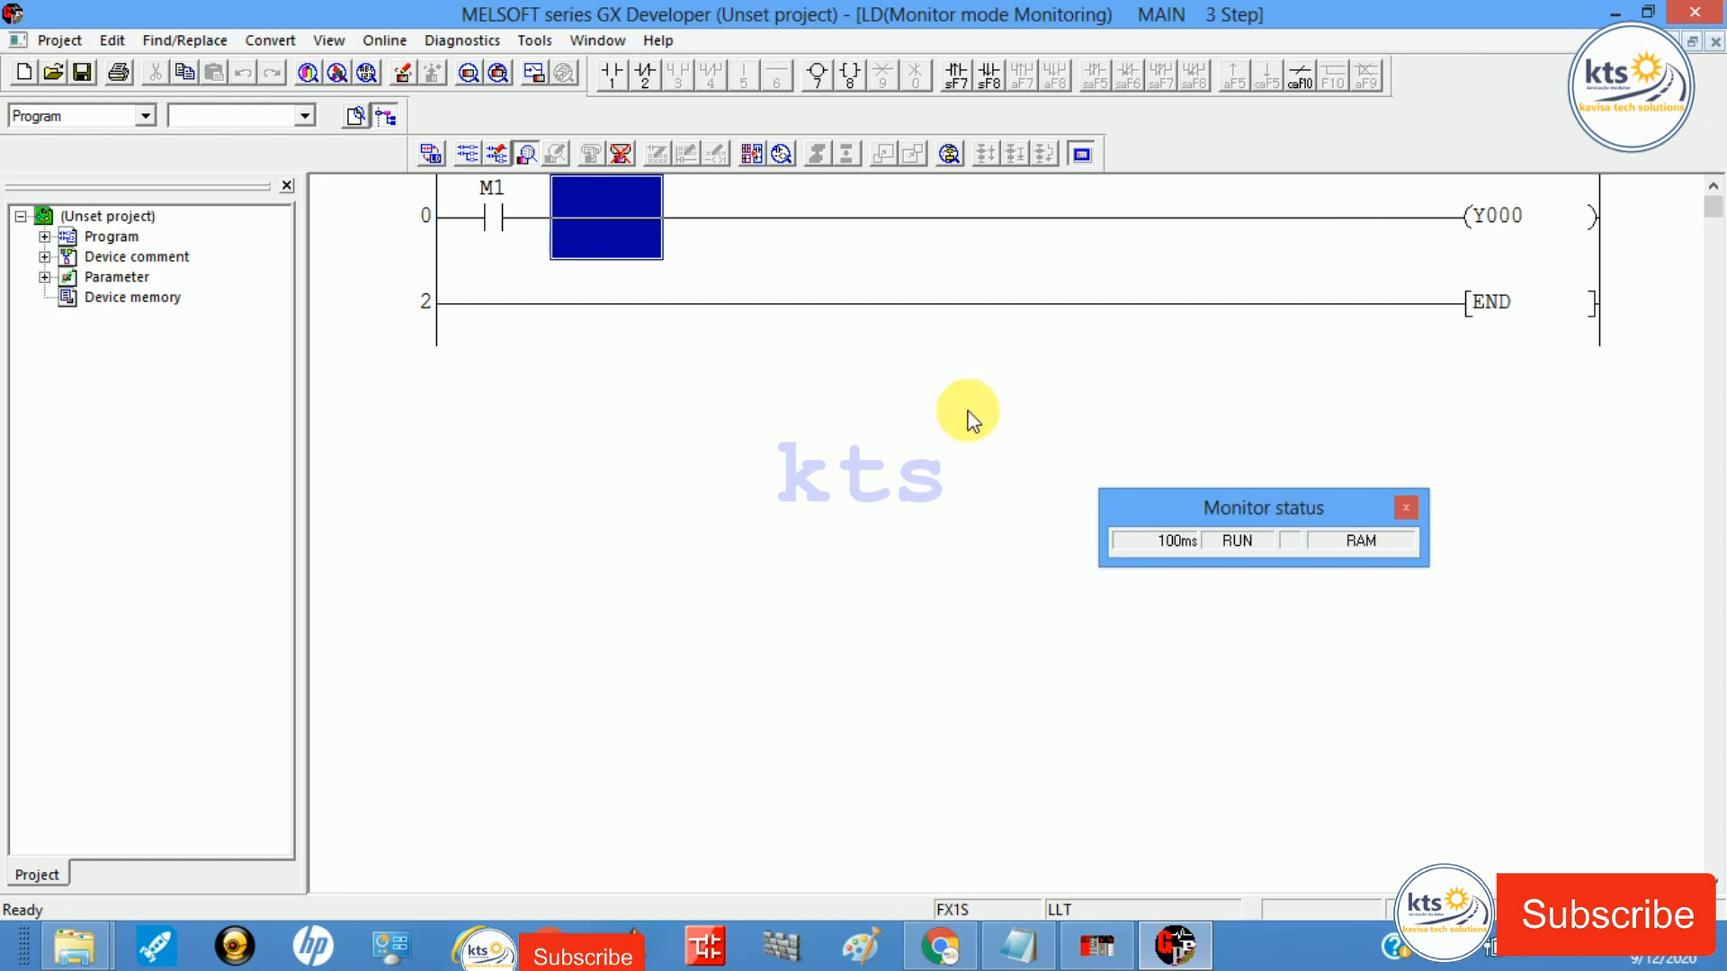
pyautogui.click(515, 162)
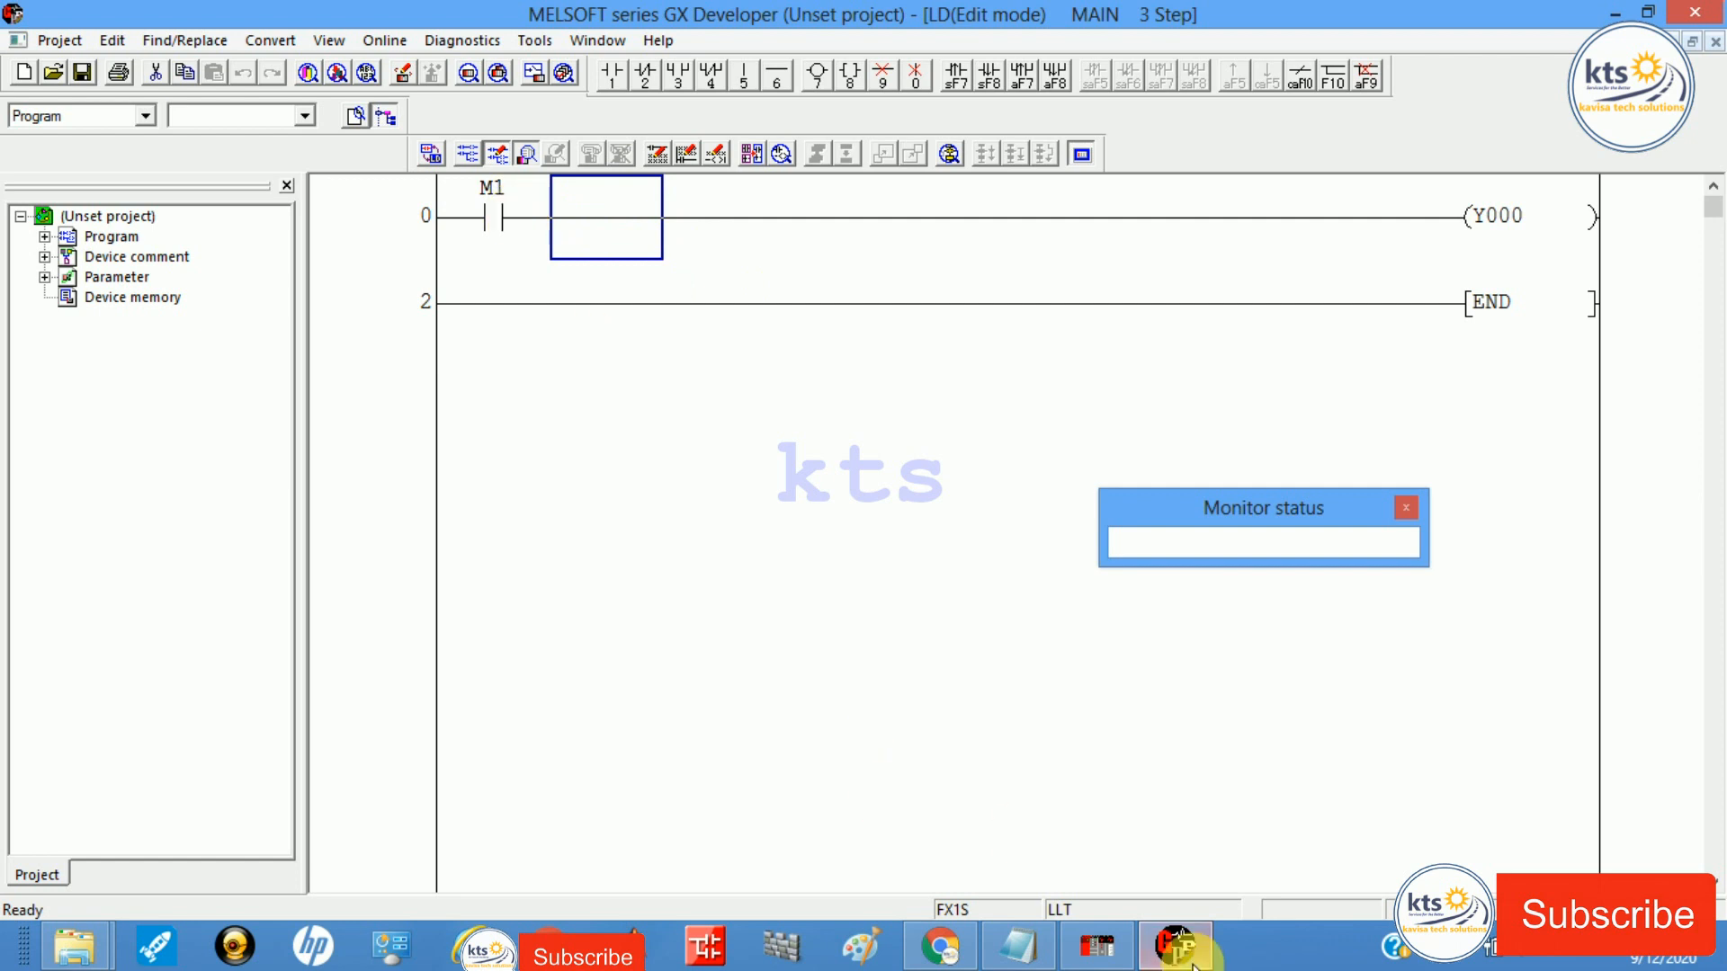
pyautogui.click(1114, 956)
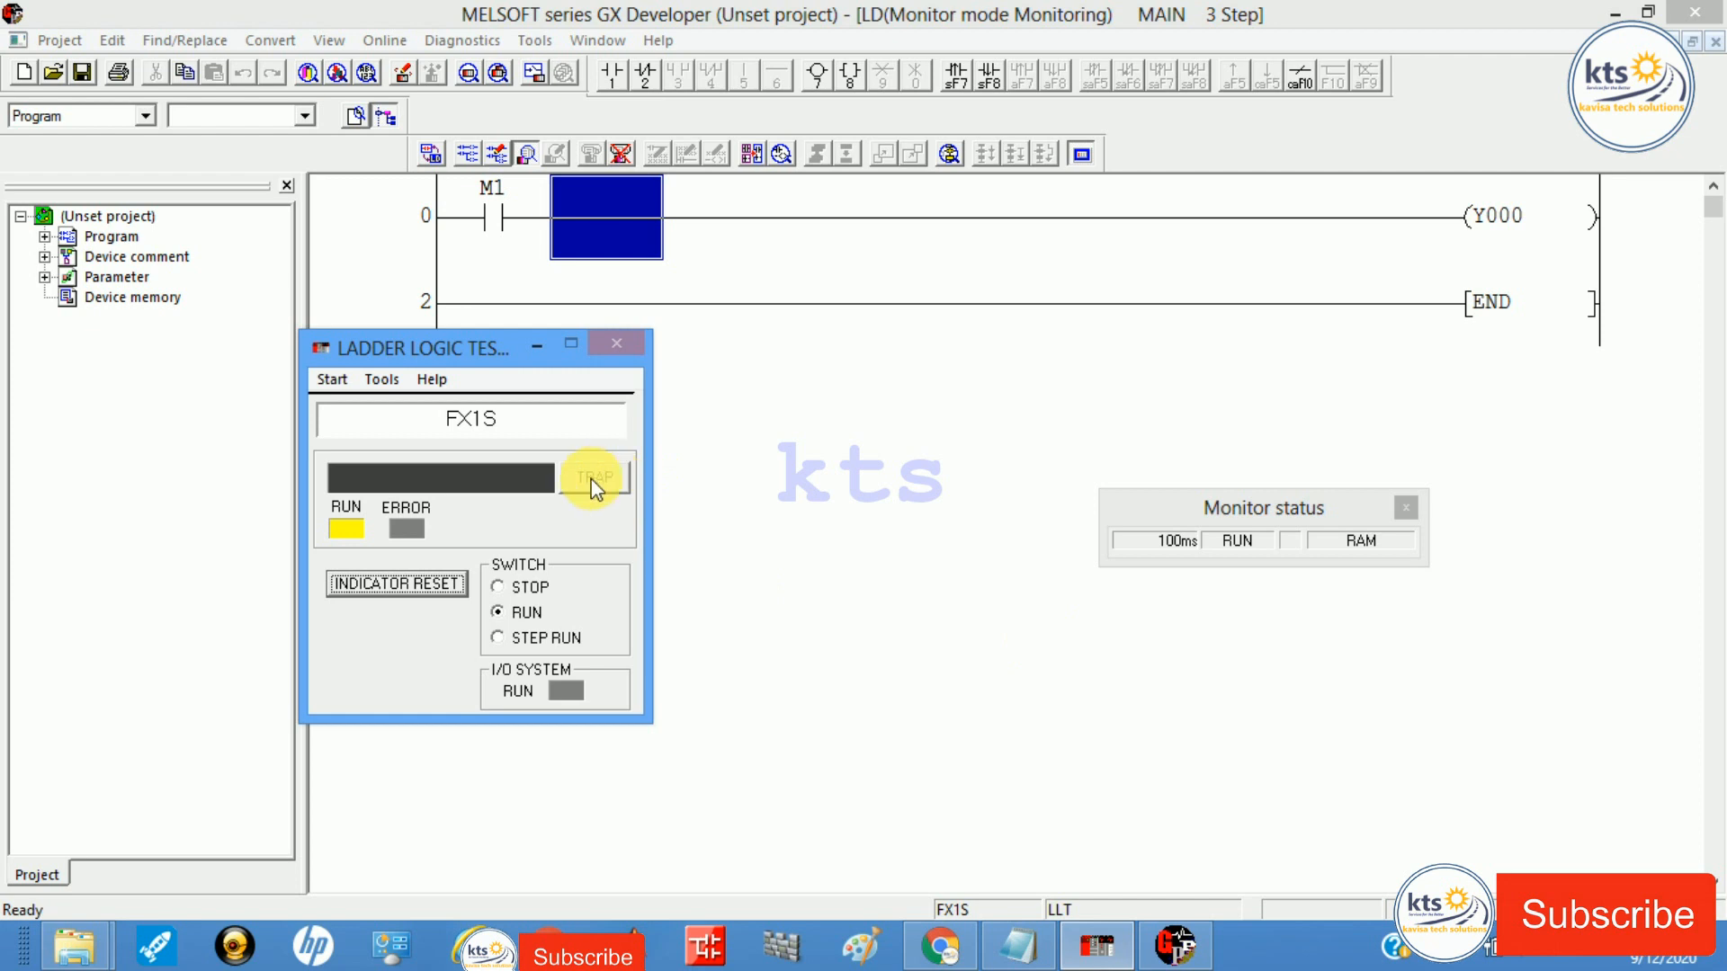
pyautogui.click(439, 579)
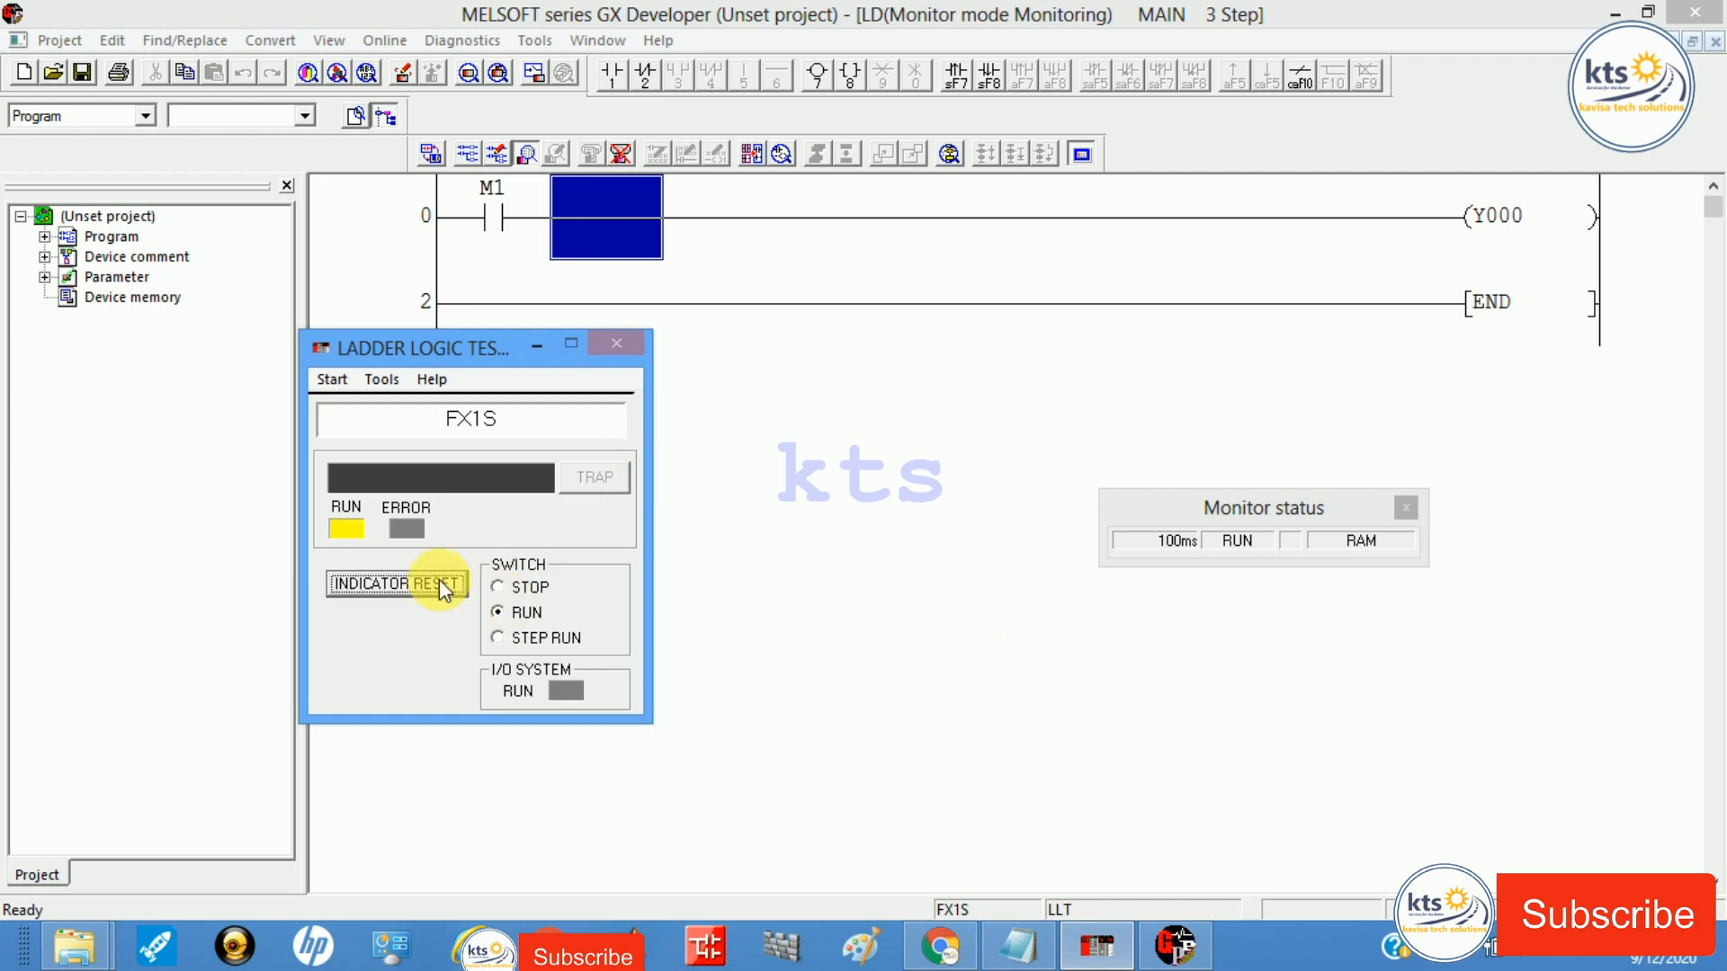
pyautogui.click(560, 687)
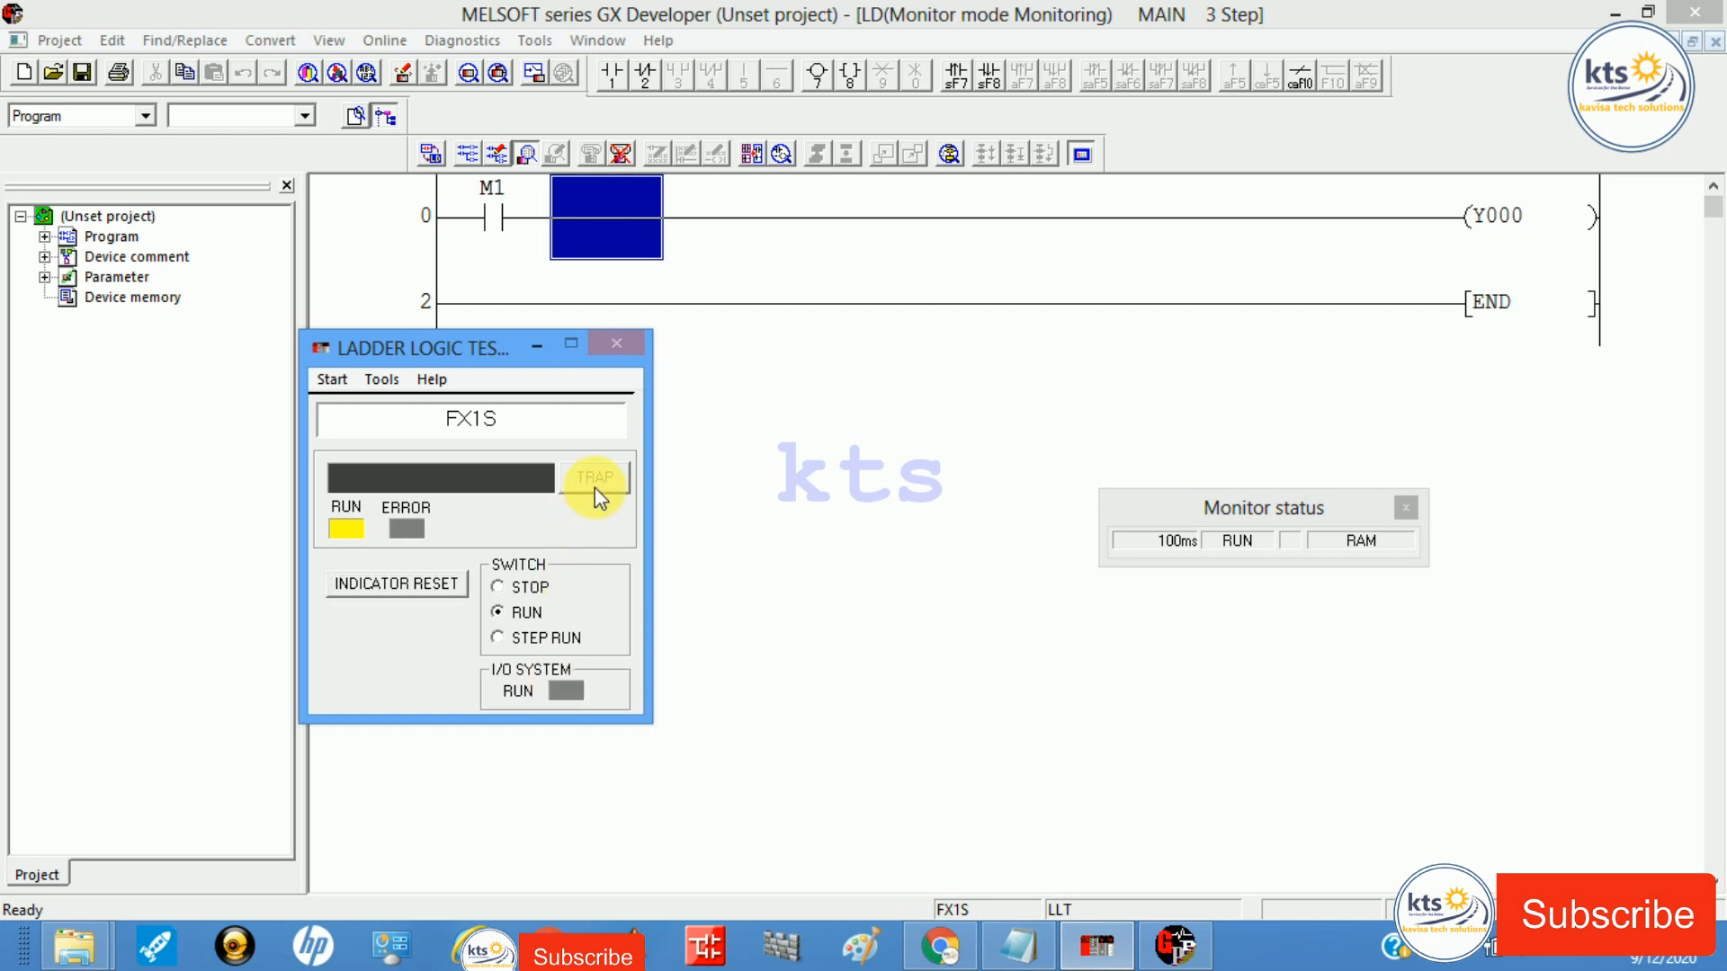
pyautogui.click(333, 380)
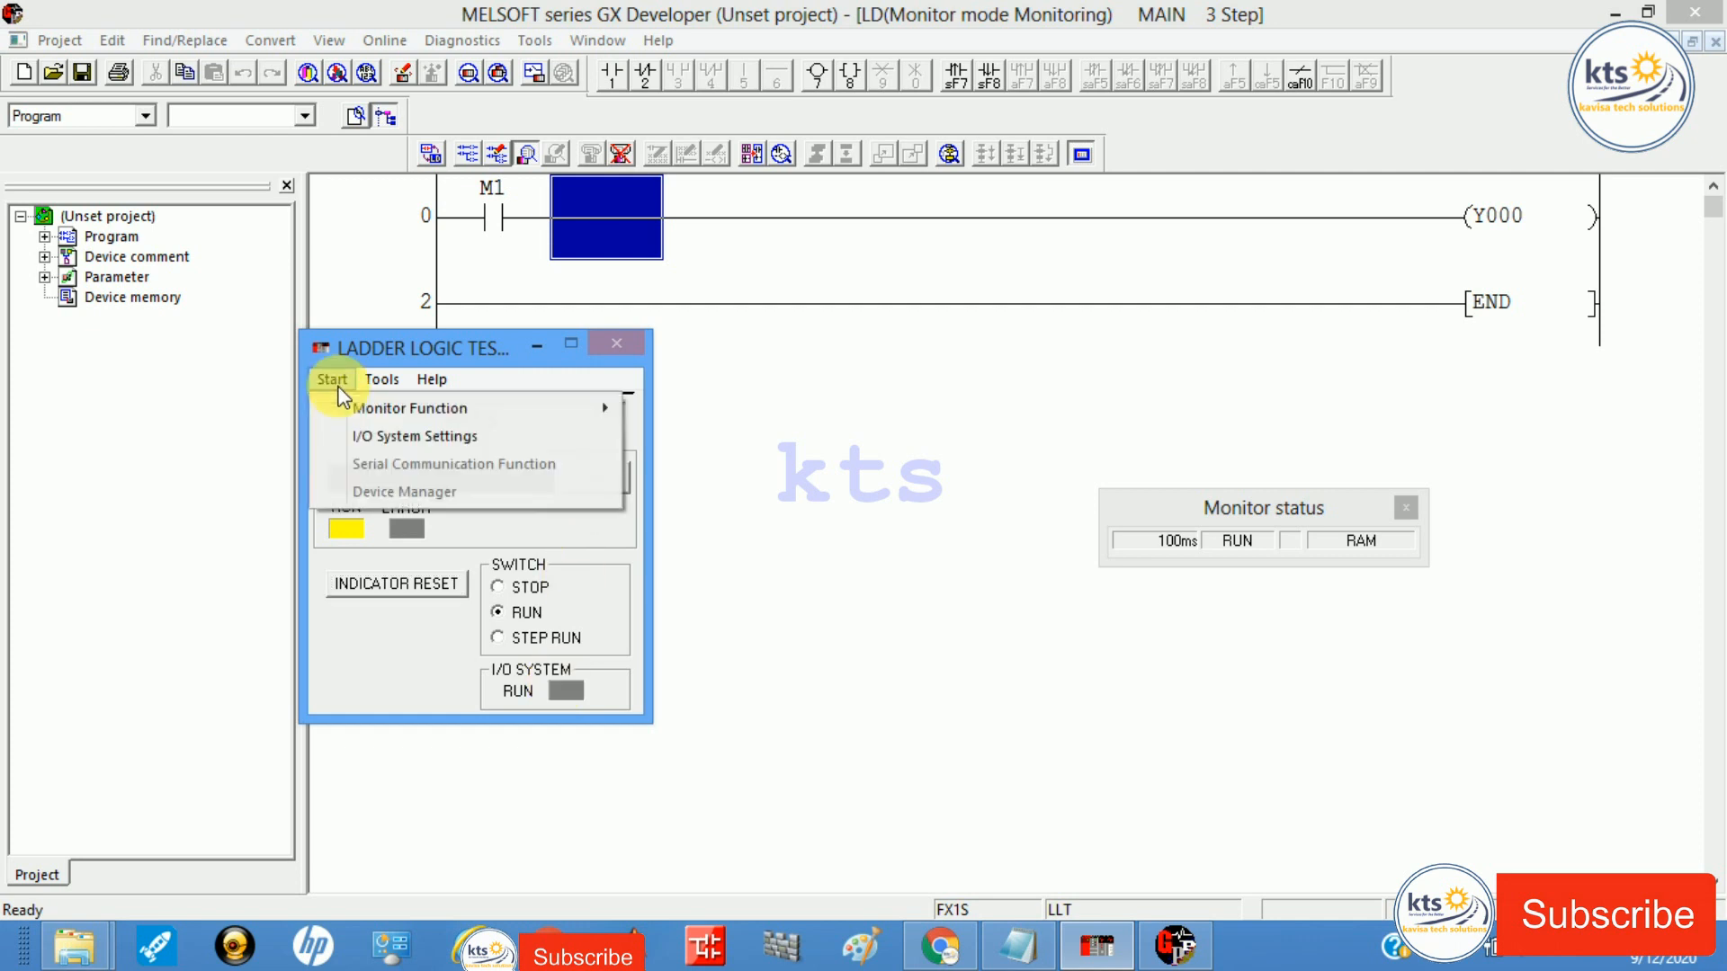
pyautogui.moveTo(363, 409)
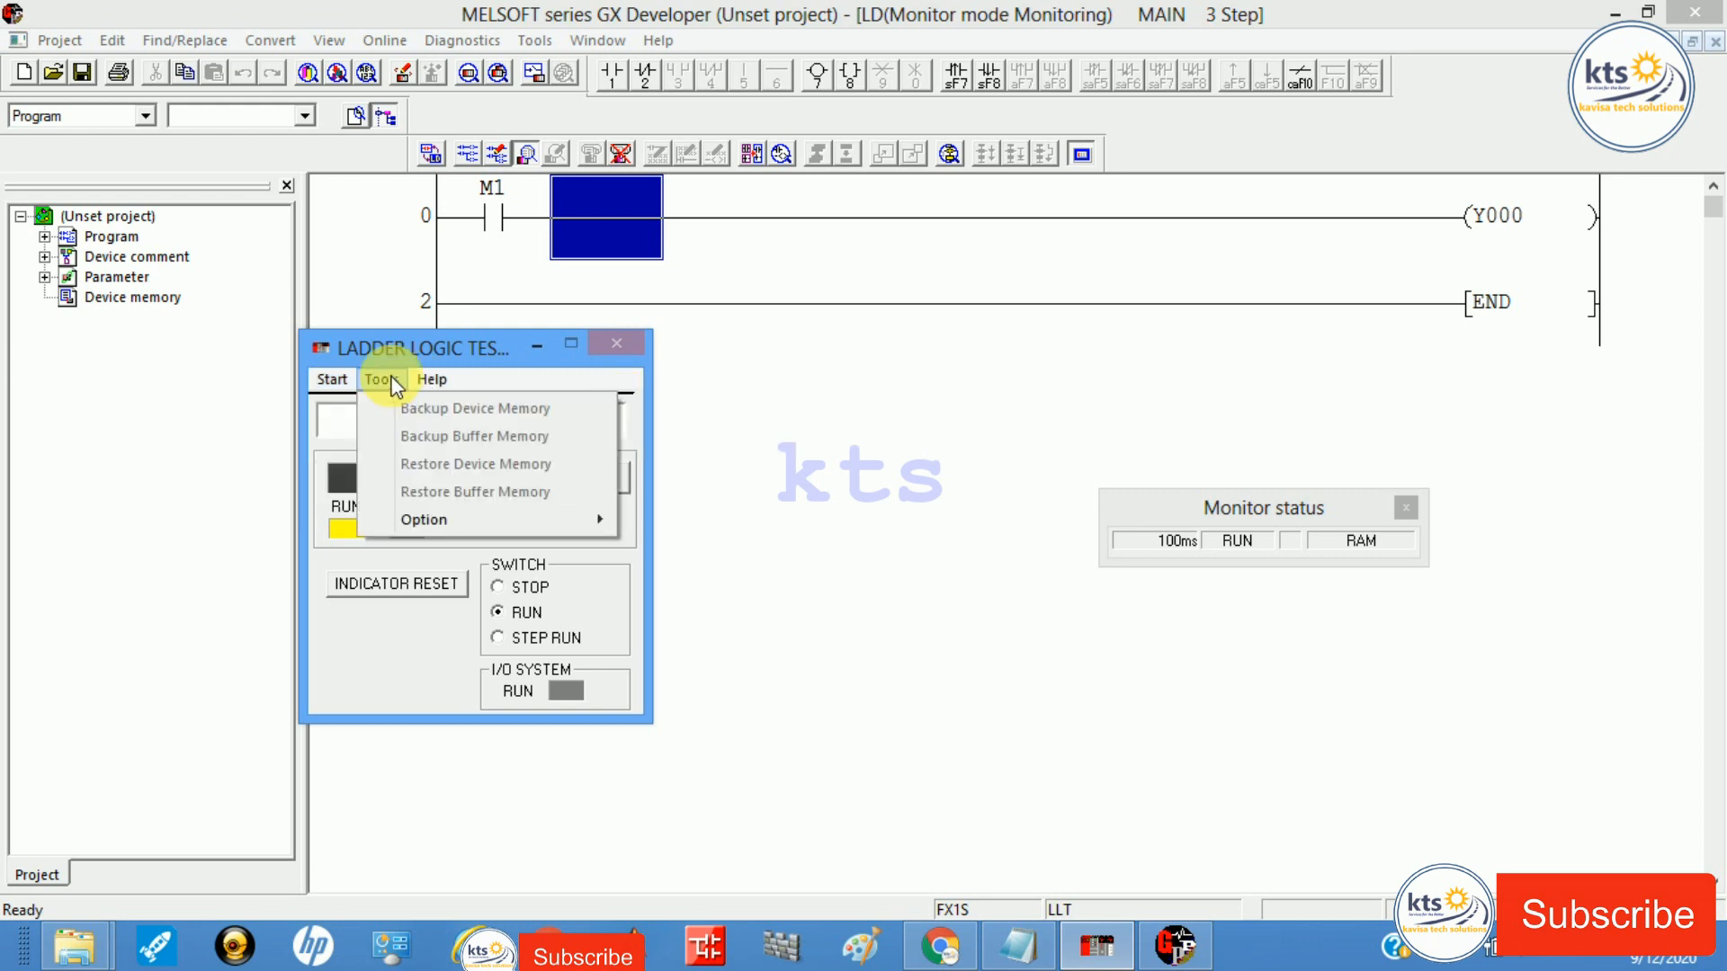
pyautogui.moveTo(439, 378)
pyautogui.click(812, 463)
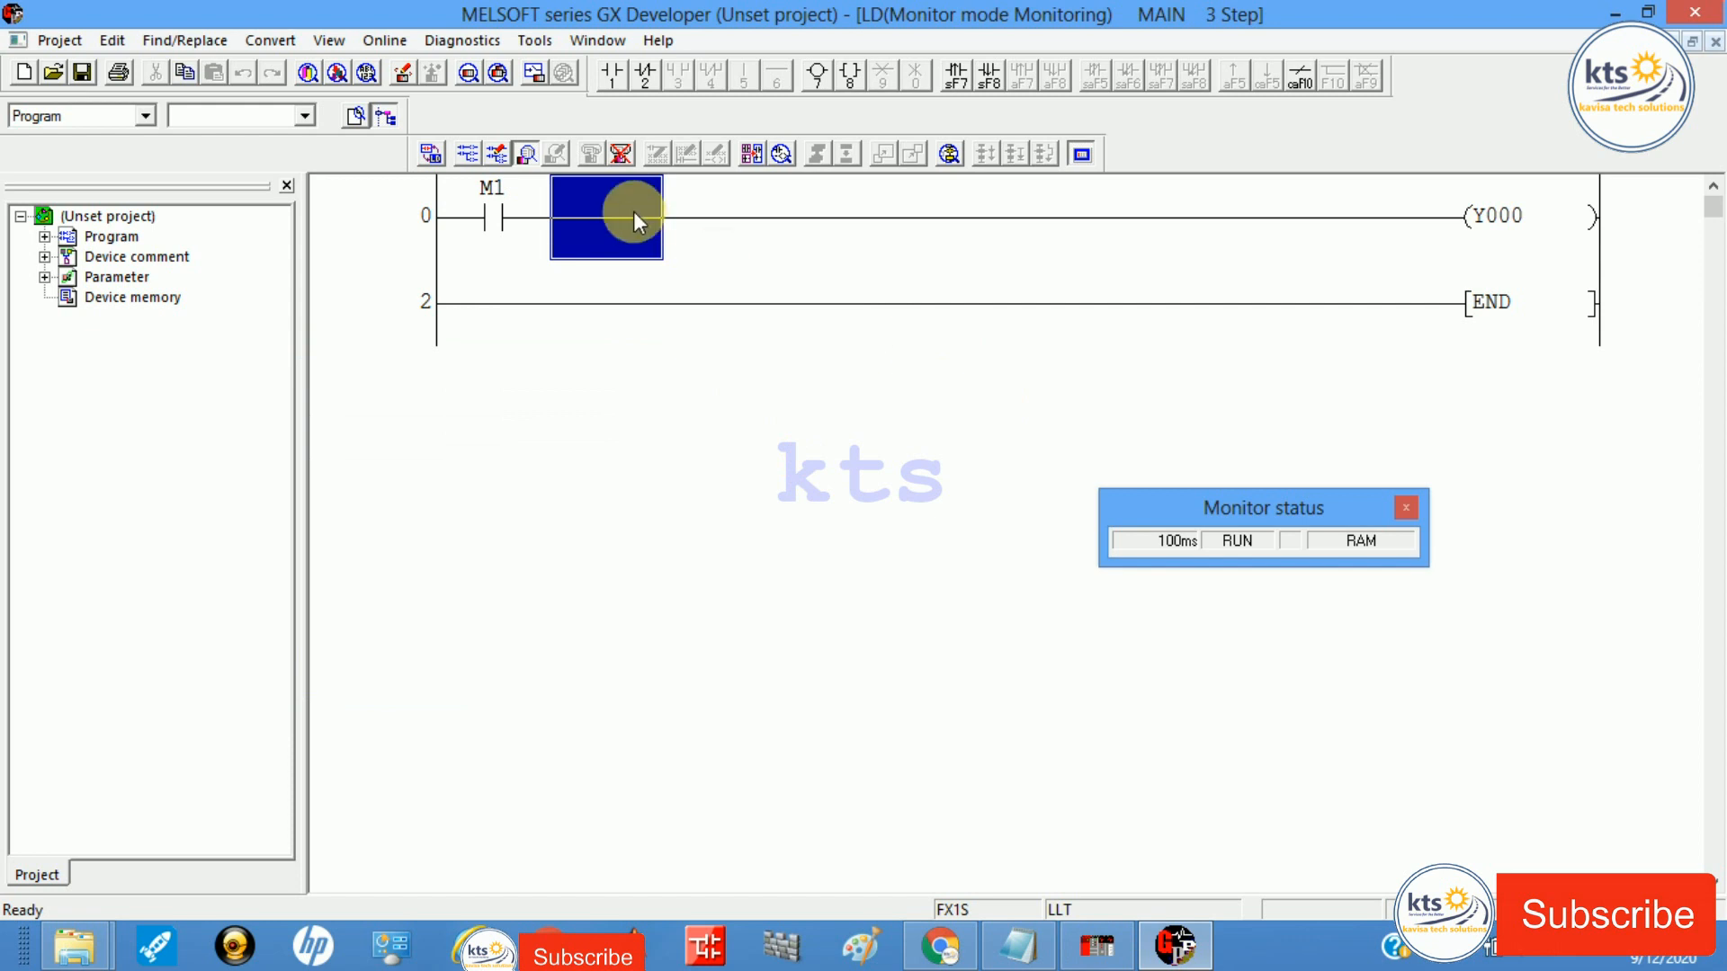
pyautogui.click(493, 216)
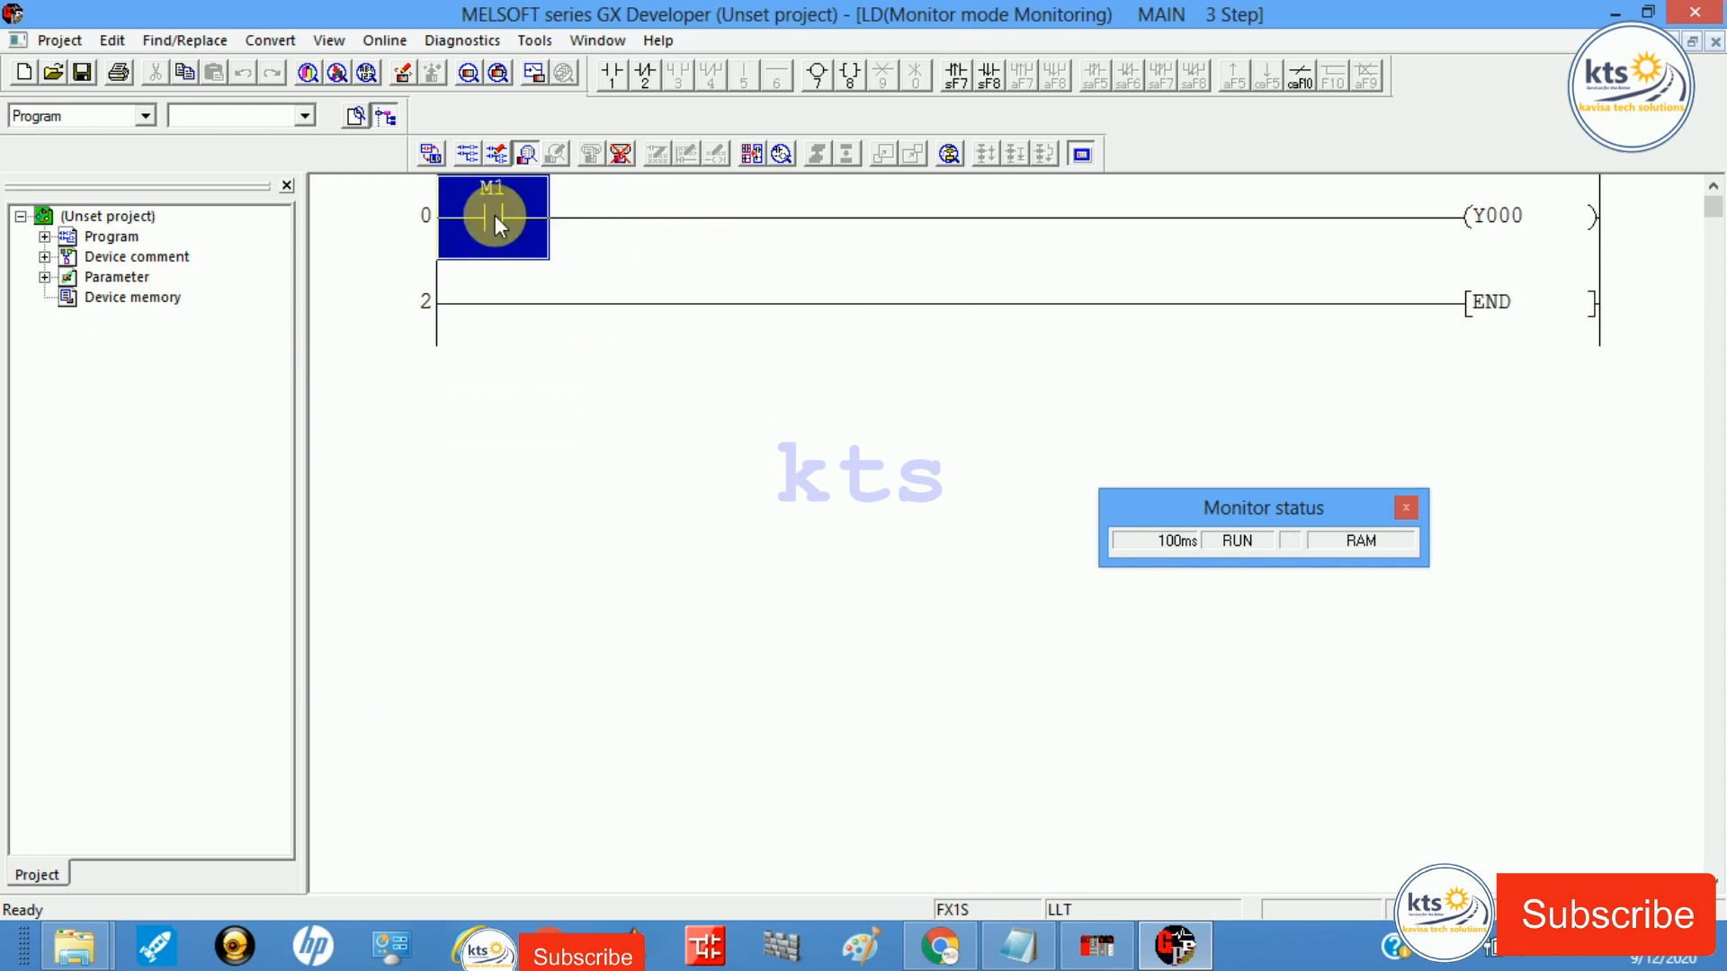
# Step: Open Device test for M1 and force M1 ON to energize Y000
pyautogui.rightClick(495, 219)
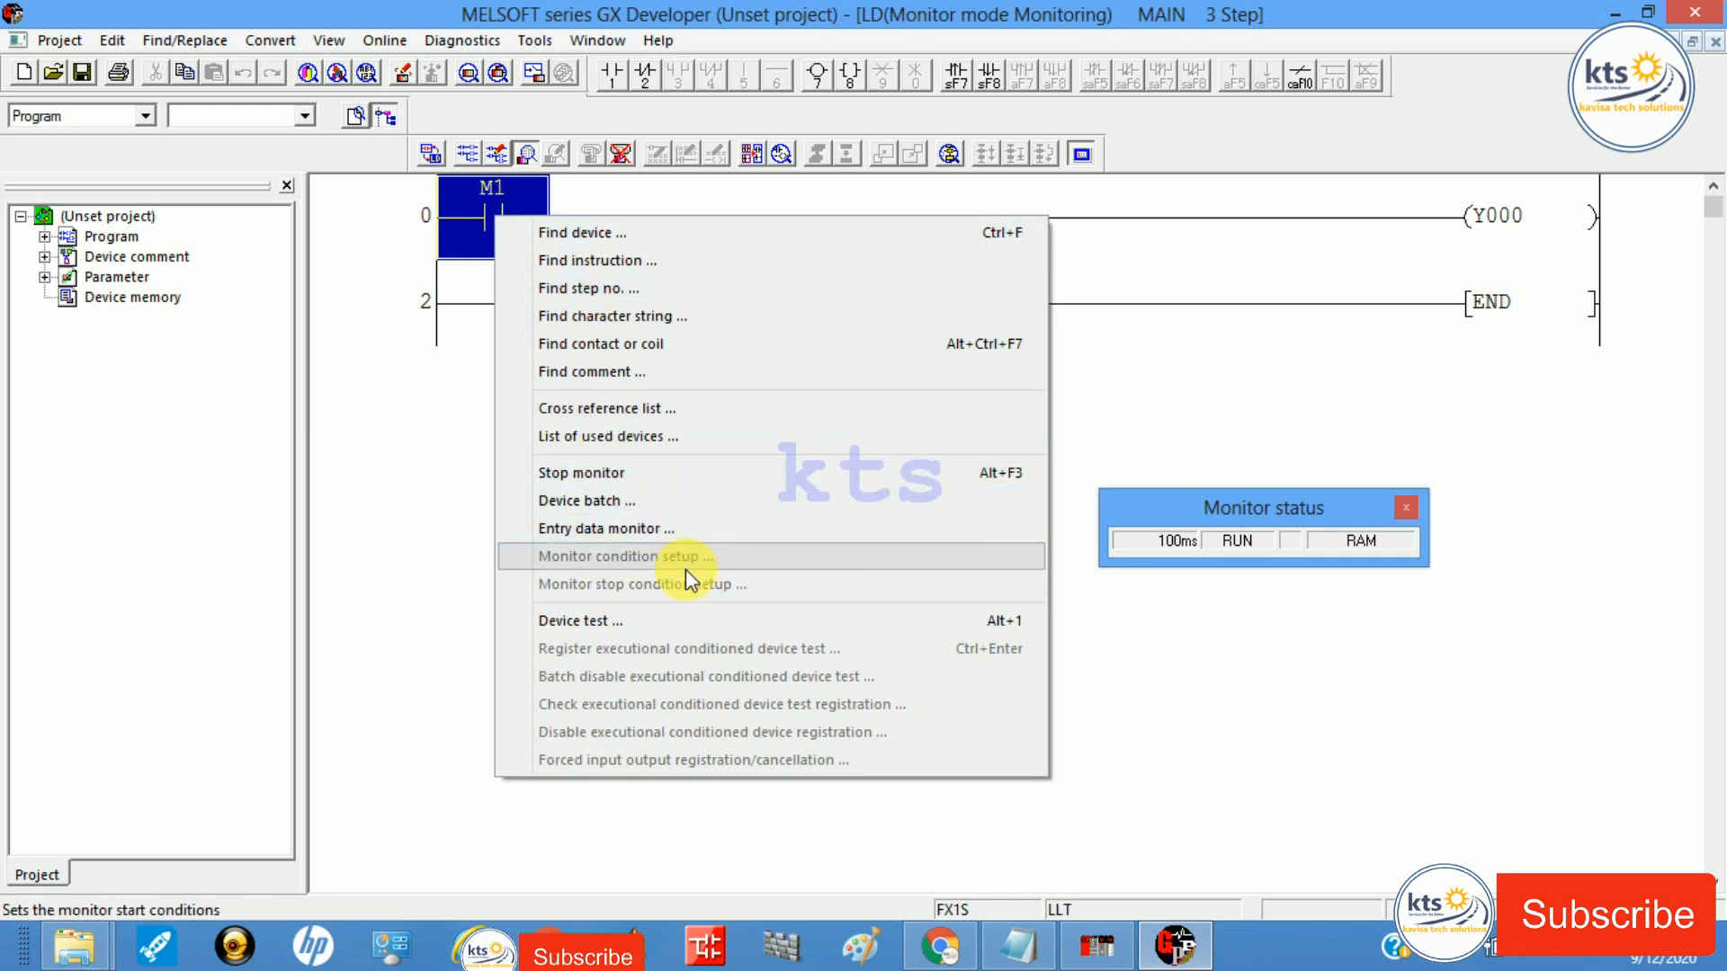
pyautogui.click(688, 620)
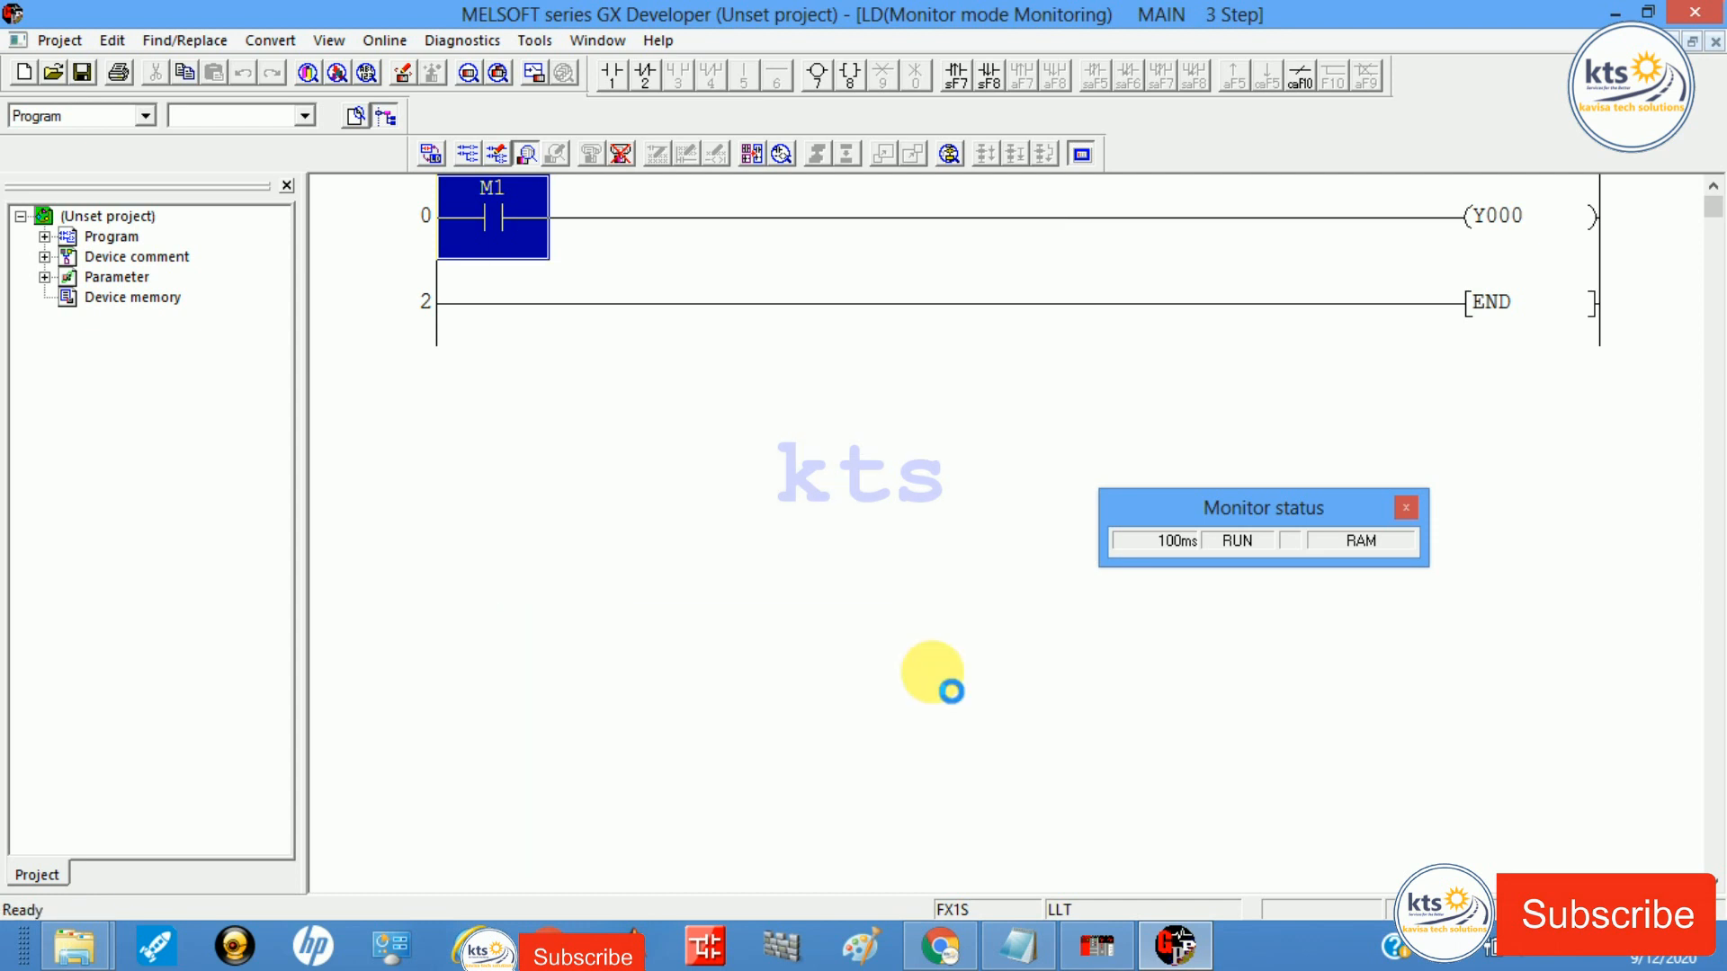
pyautogui.click(681, 275)
pyautogui.click(681, 276)
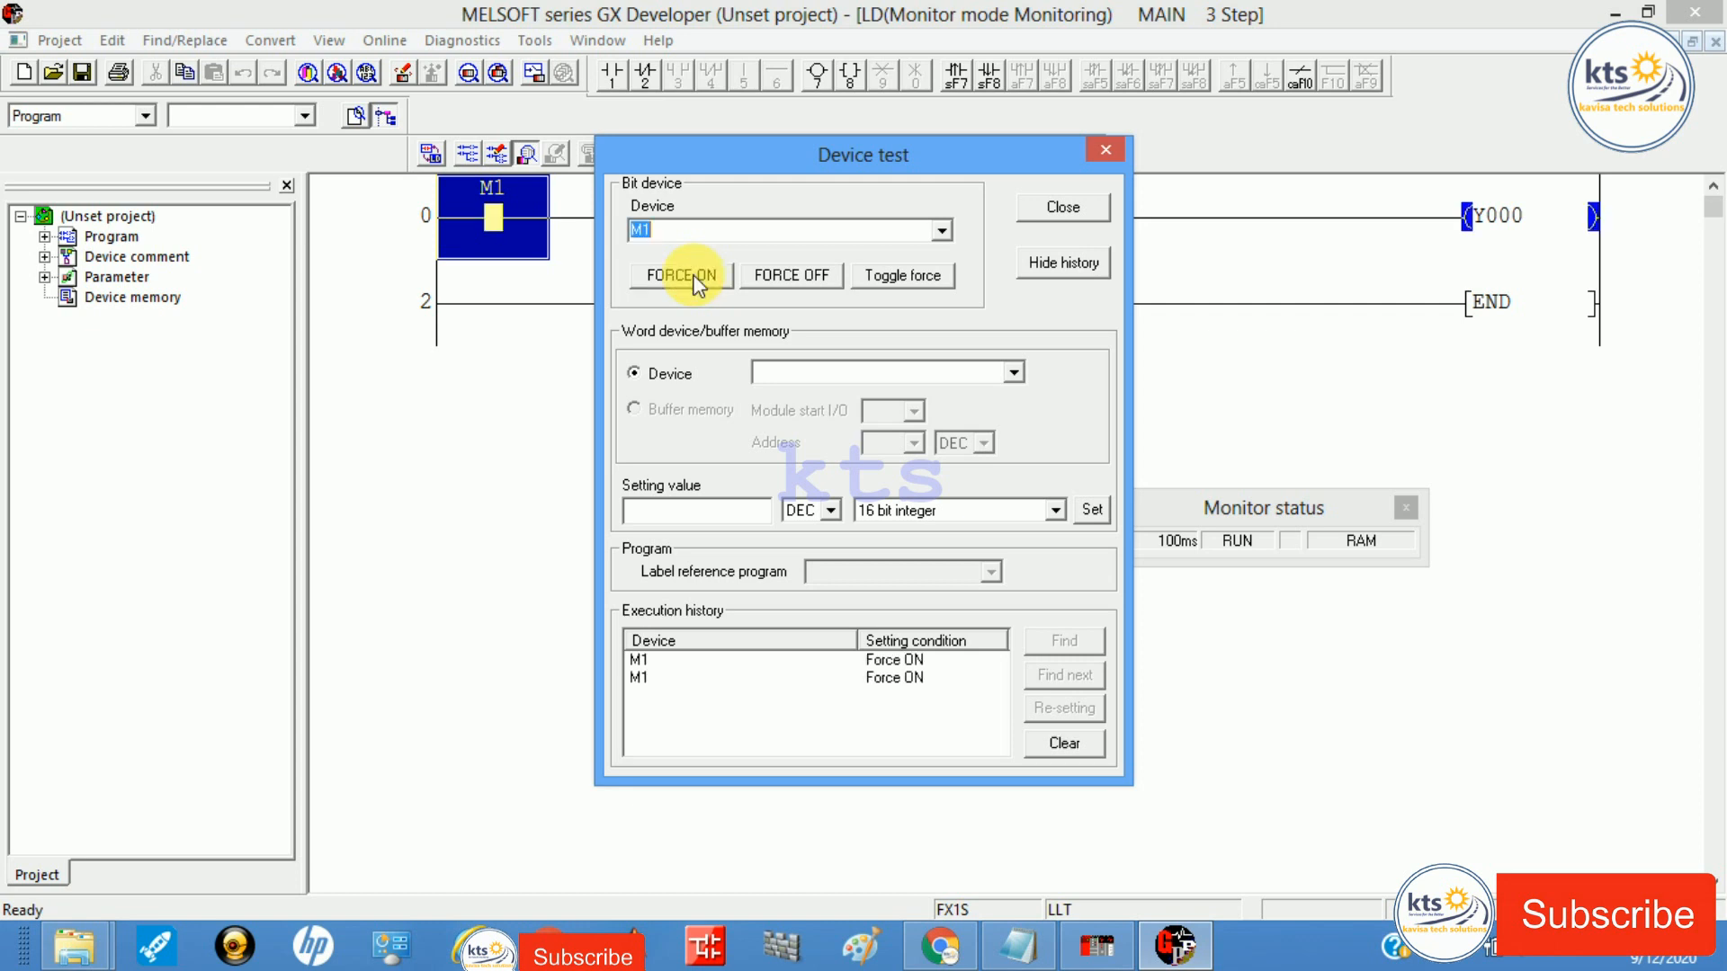
# Step: Toggle M1 off, on, off, on, off, leaving Y000 de-energized, then close Device test
pyautogui.click(766, 274)
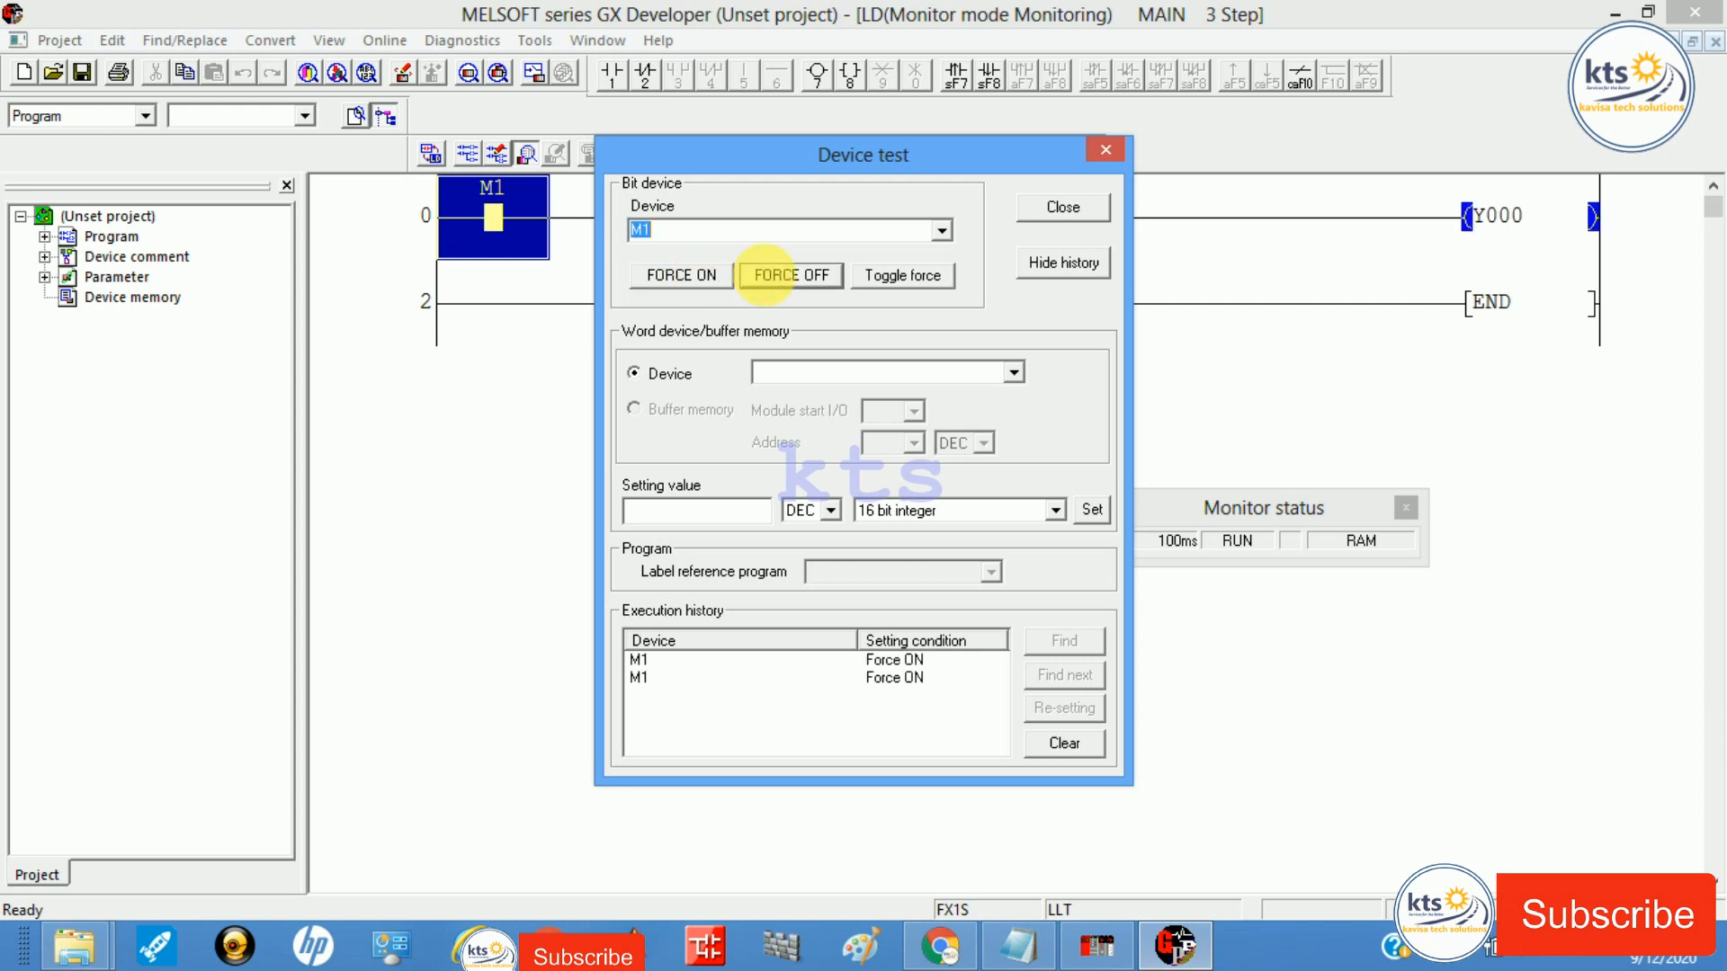
pyautogui.click(670, 279)
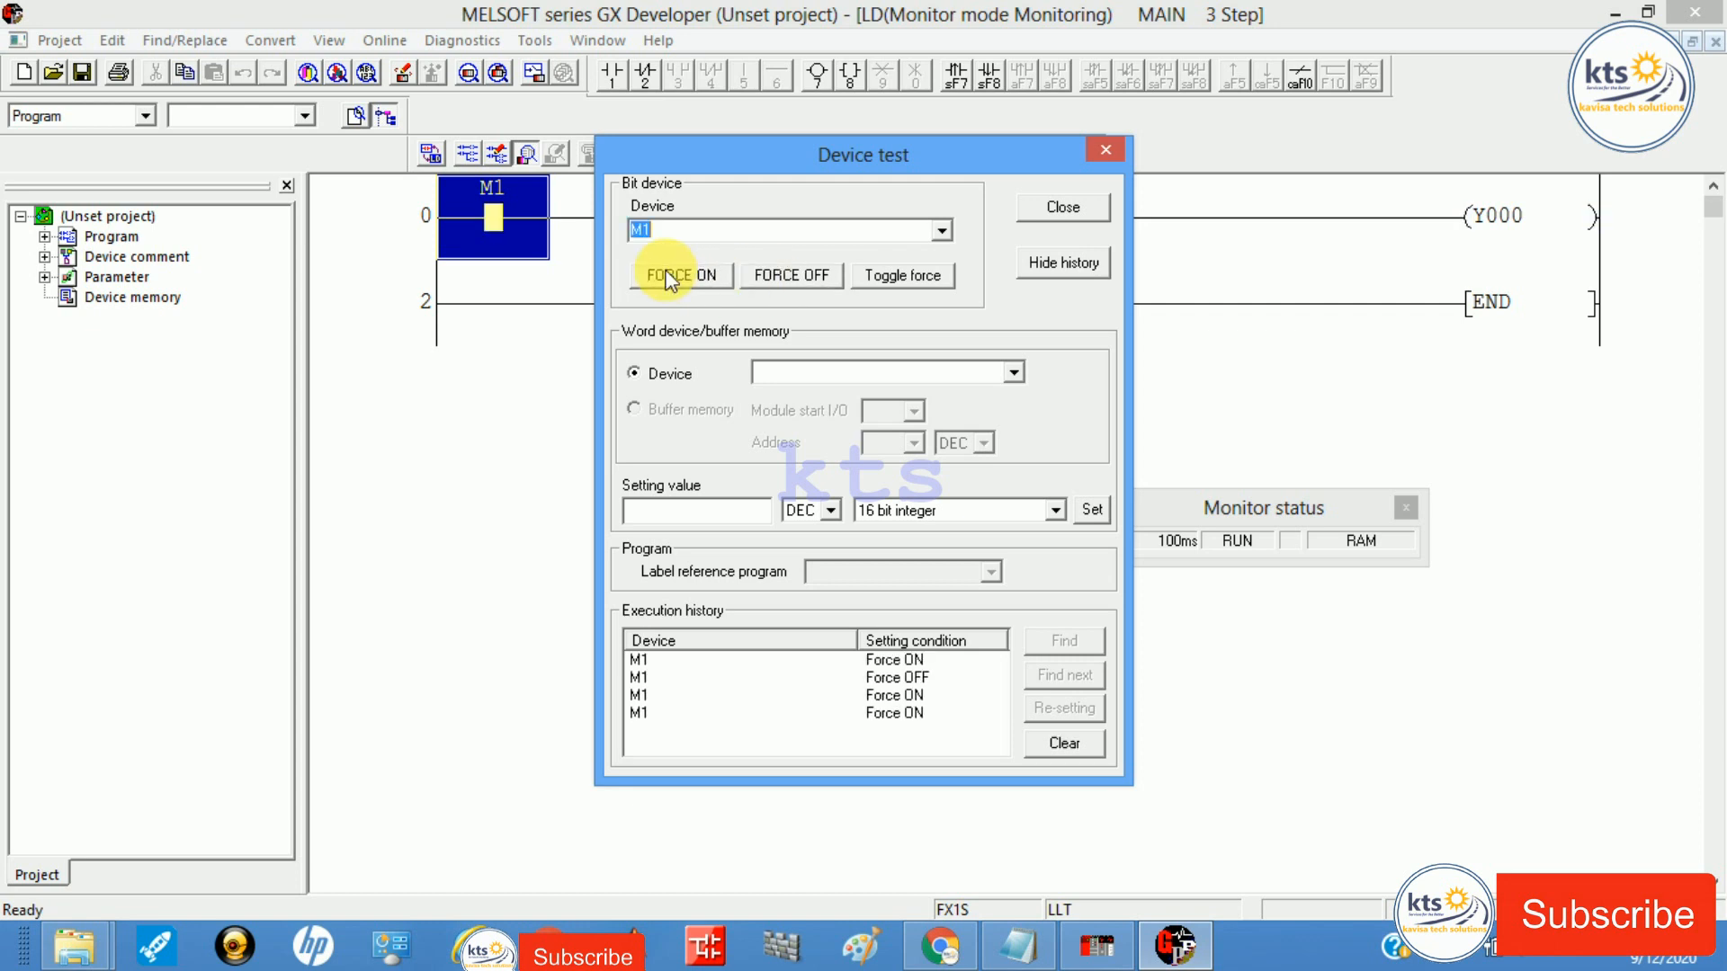
pyautogui.click(790, 278)
pyautogui.click(677, 273)
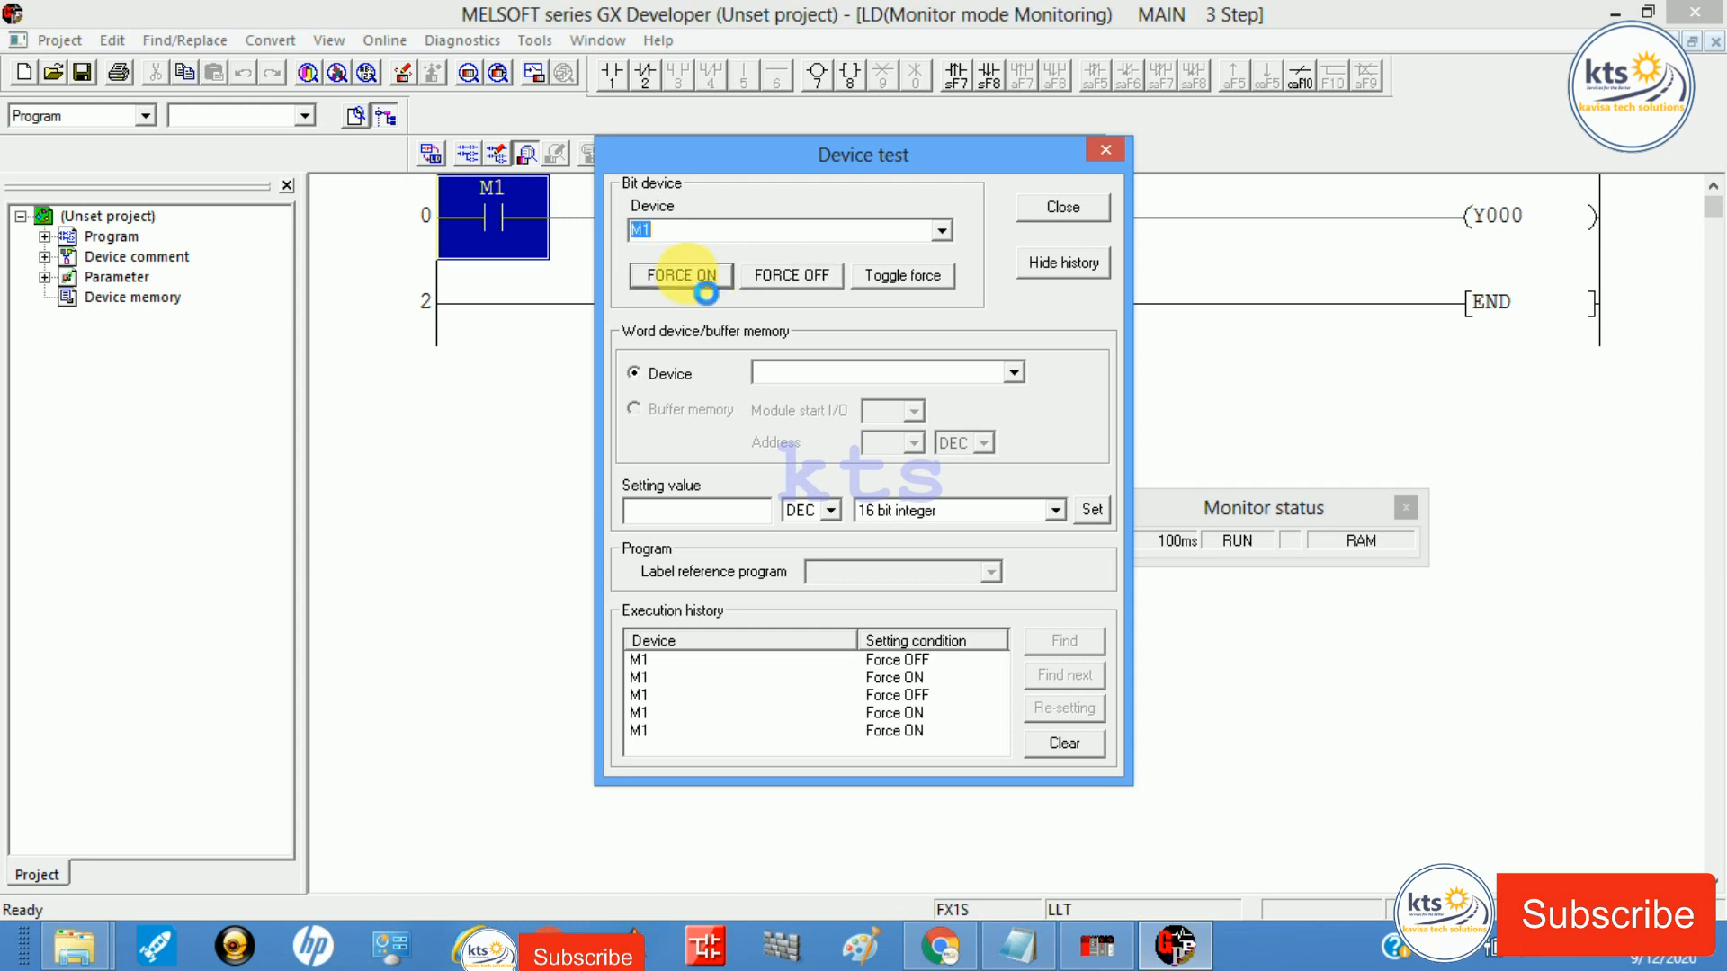
pyautogui.click(817, 277)
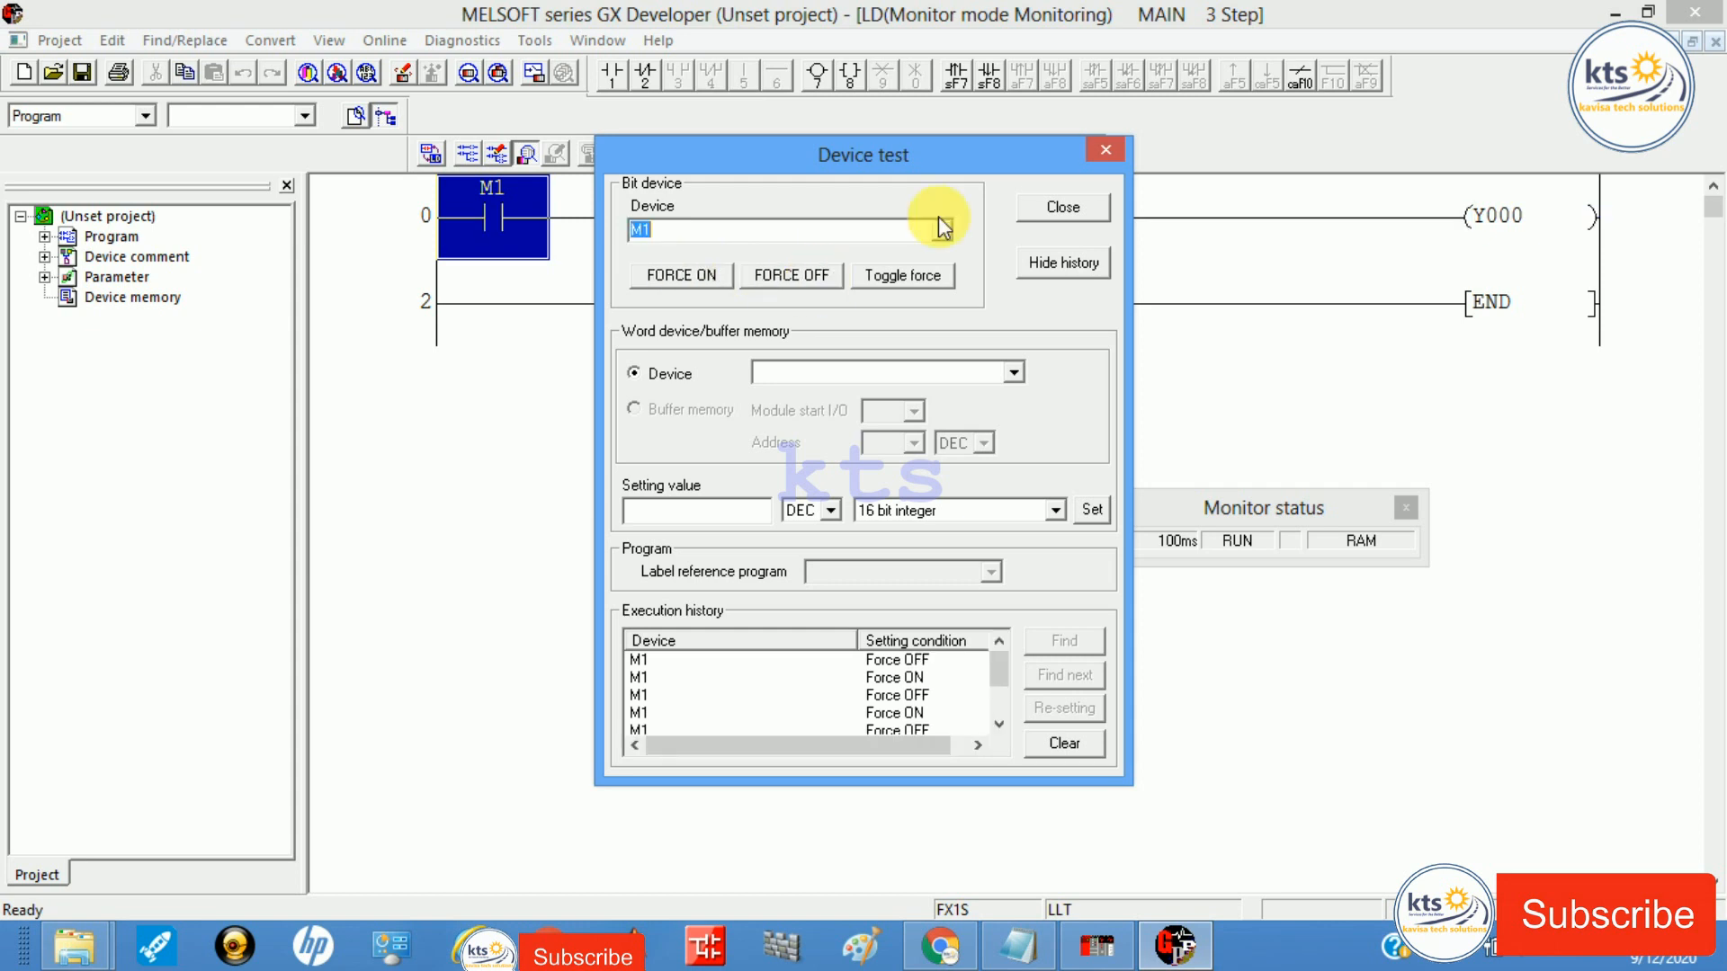
pyautogui.click(1070, 209)
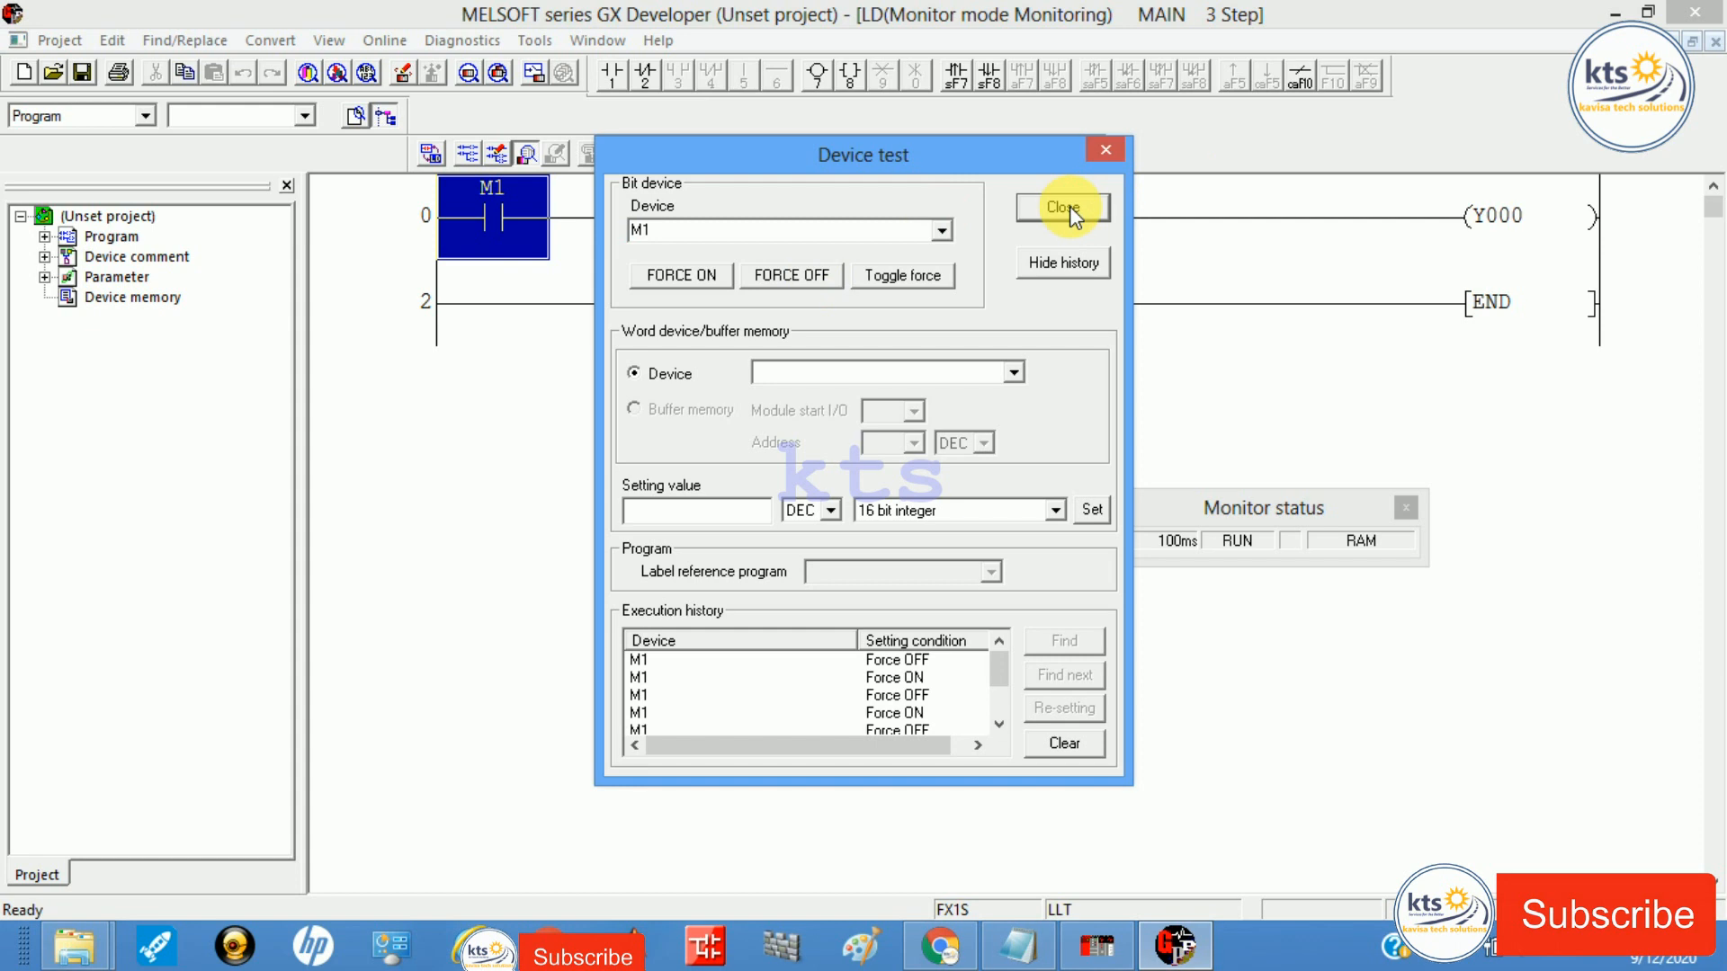
pyautogui.click(1071, 207)
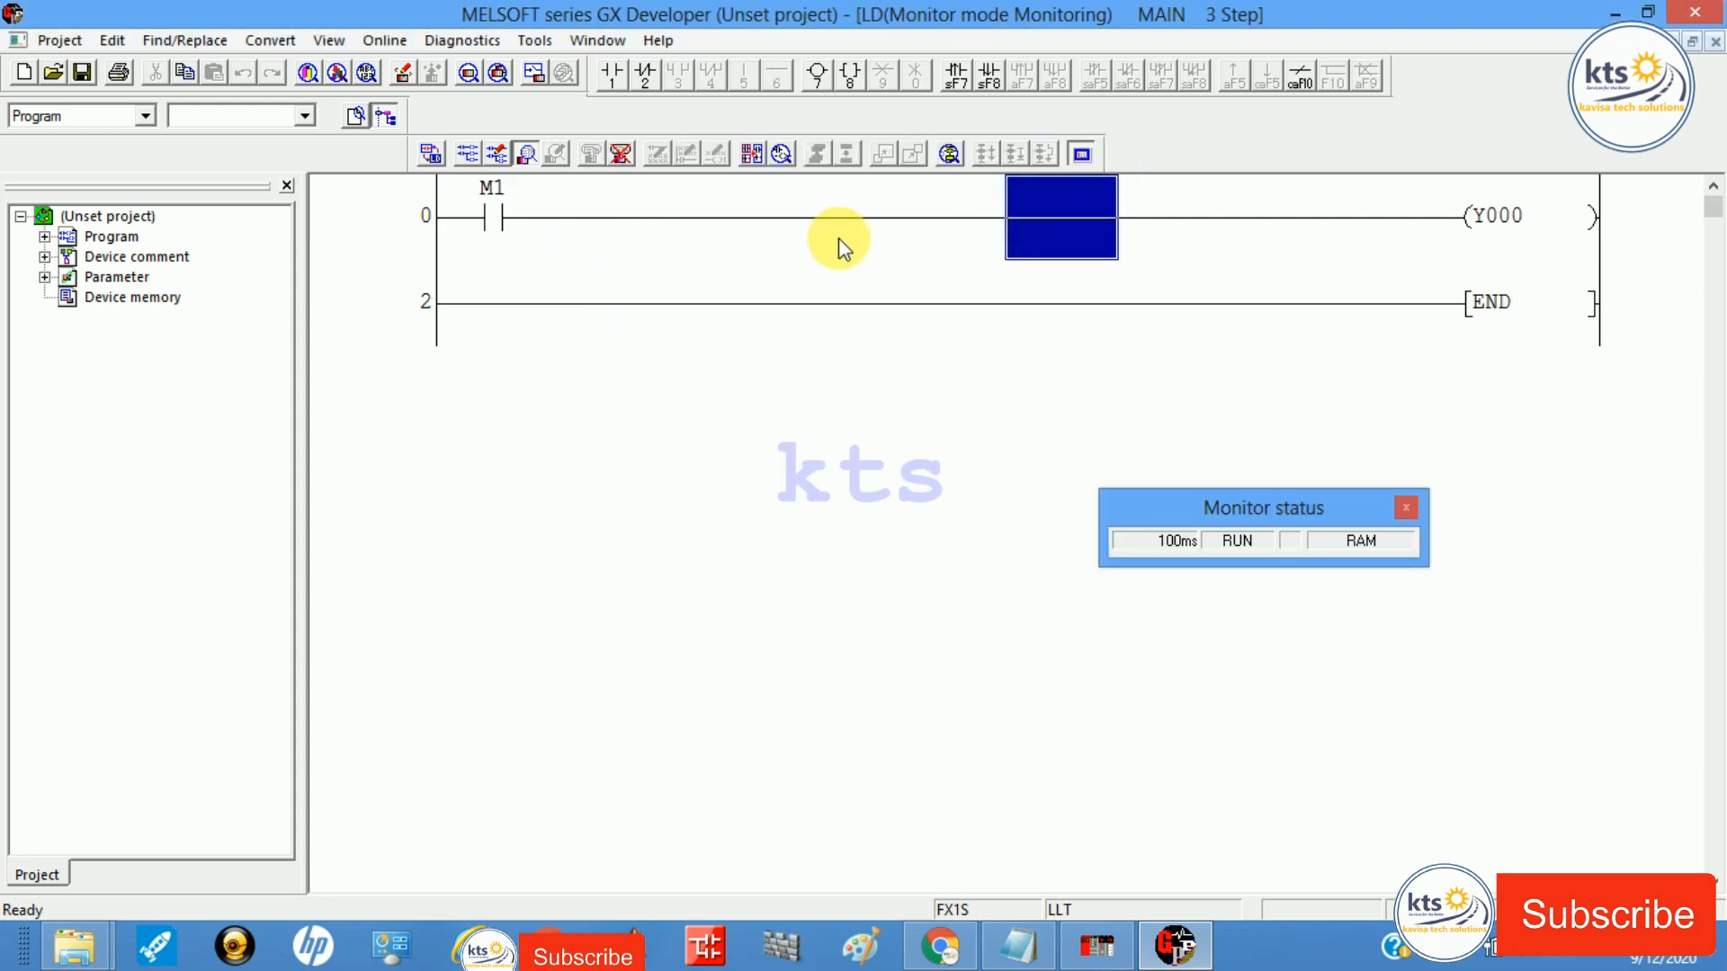
pyautogui.click(486, 236)
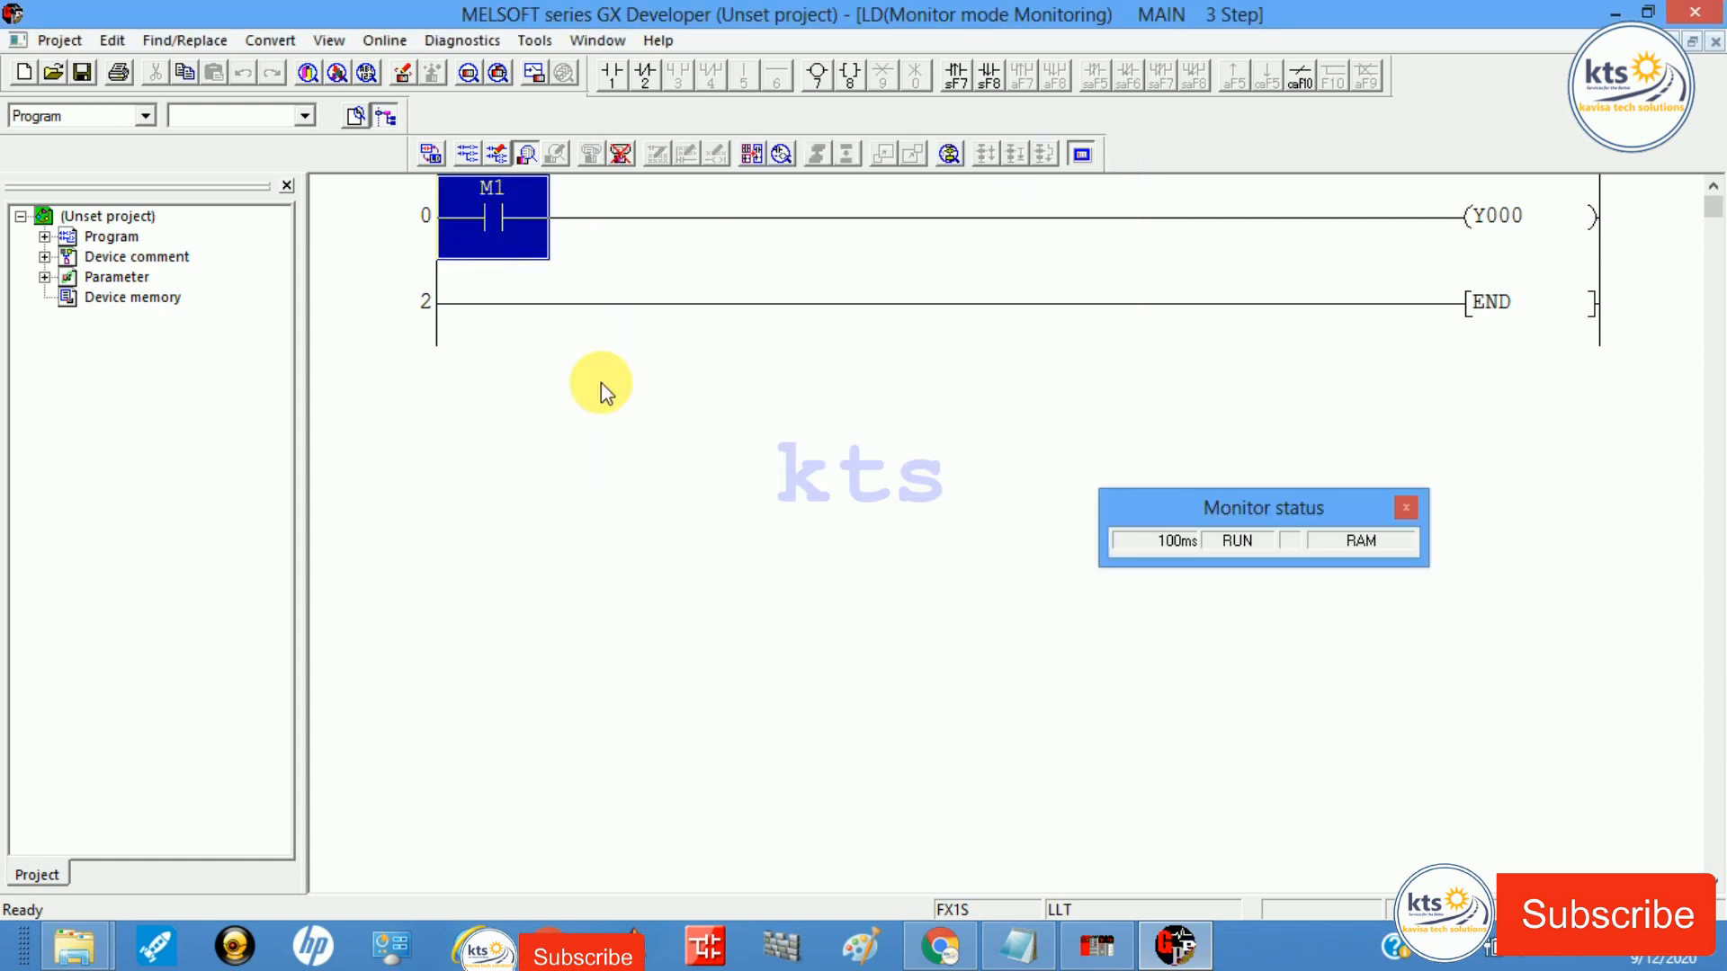
pyautogui.click(1096, 944)
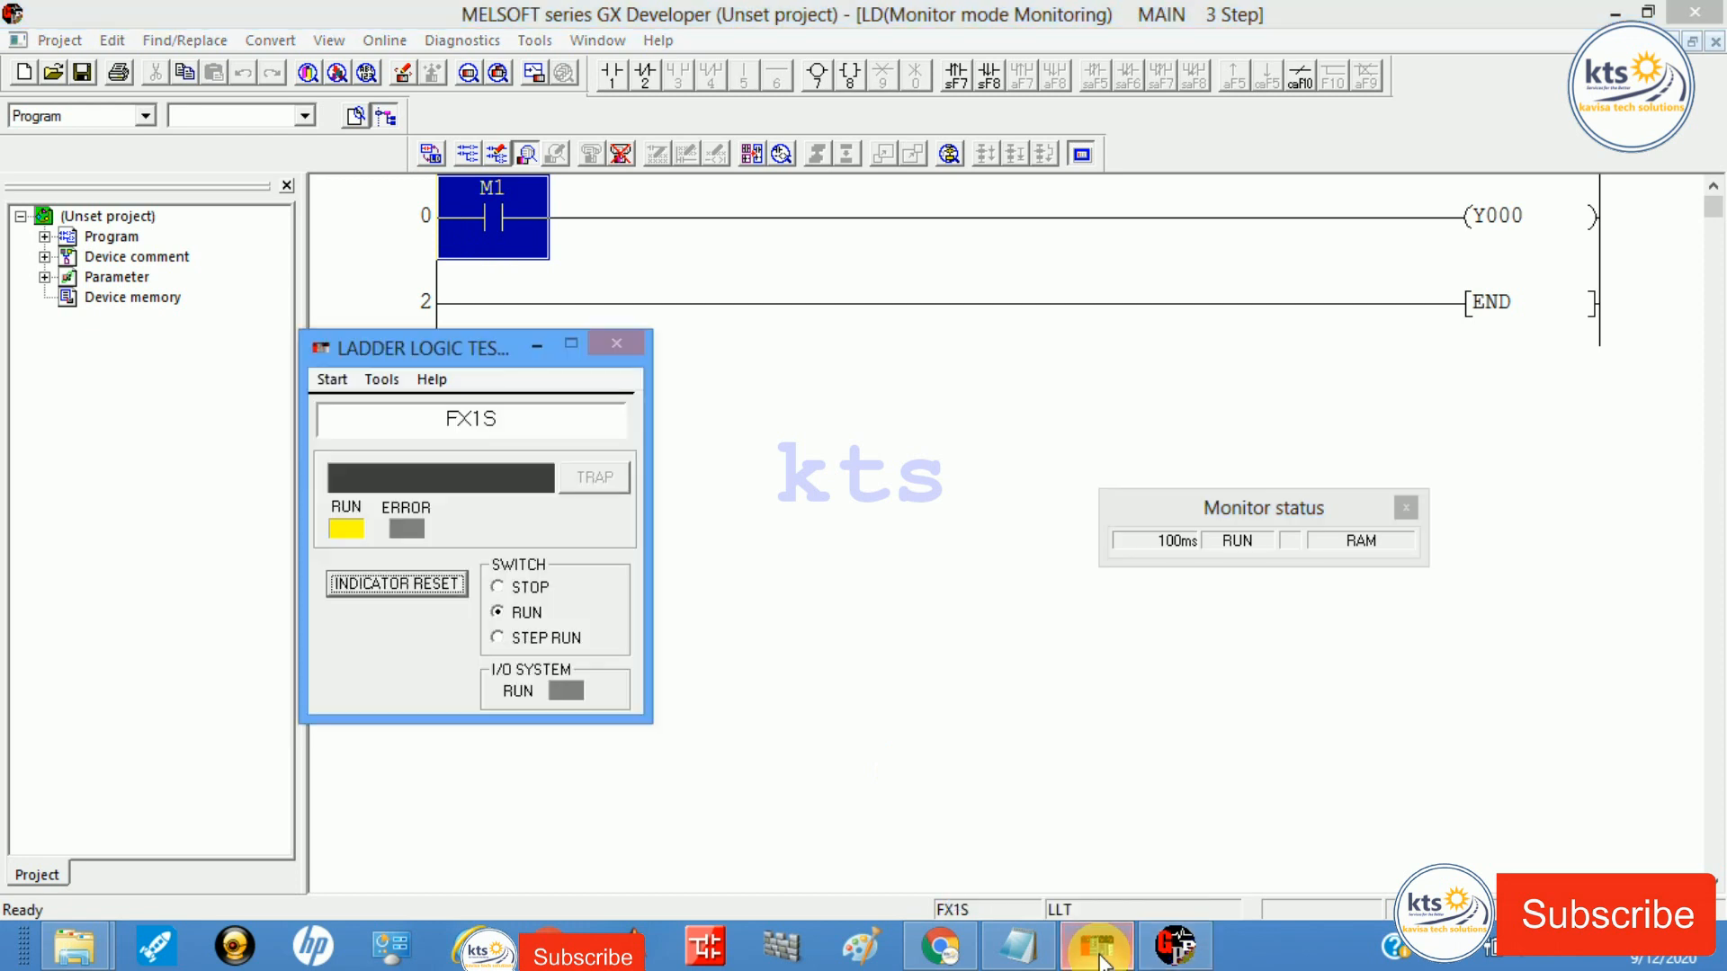
pyautogui.click(655, 41)
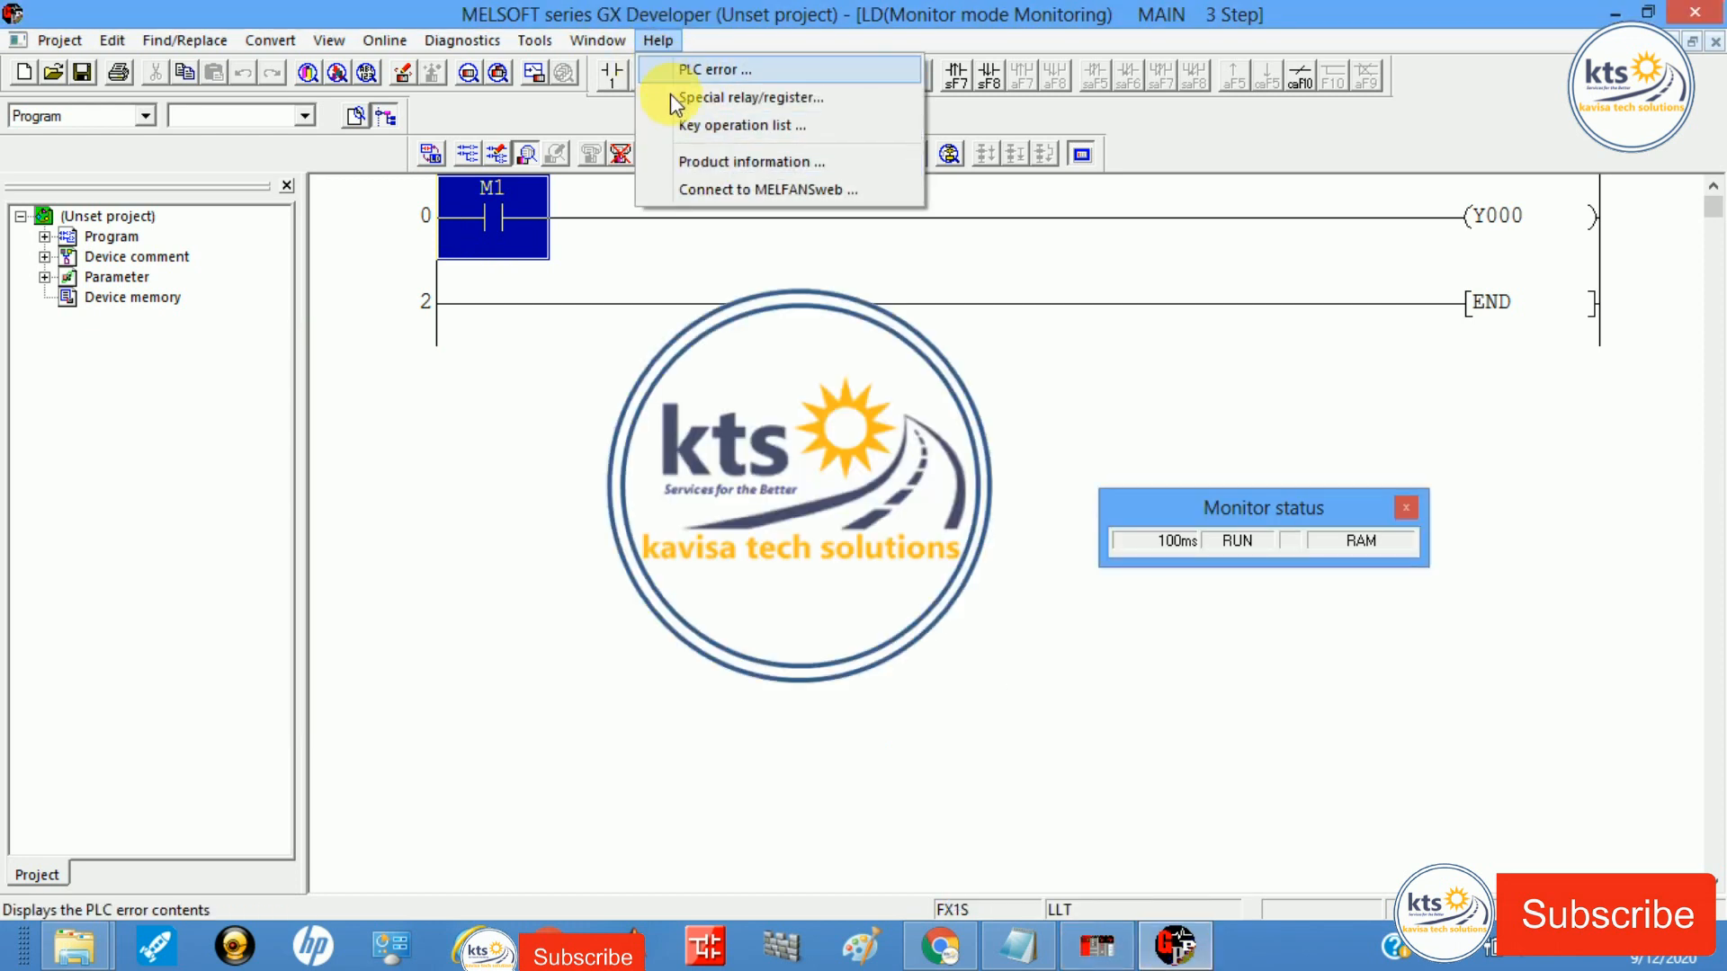
pyautogui.click(720, 161)
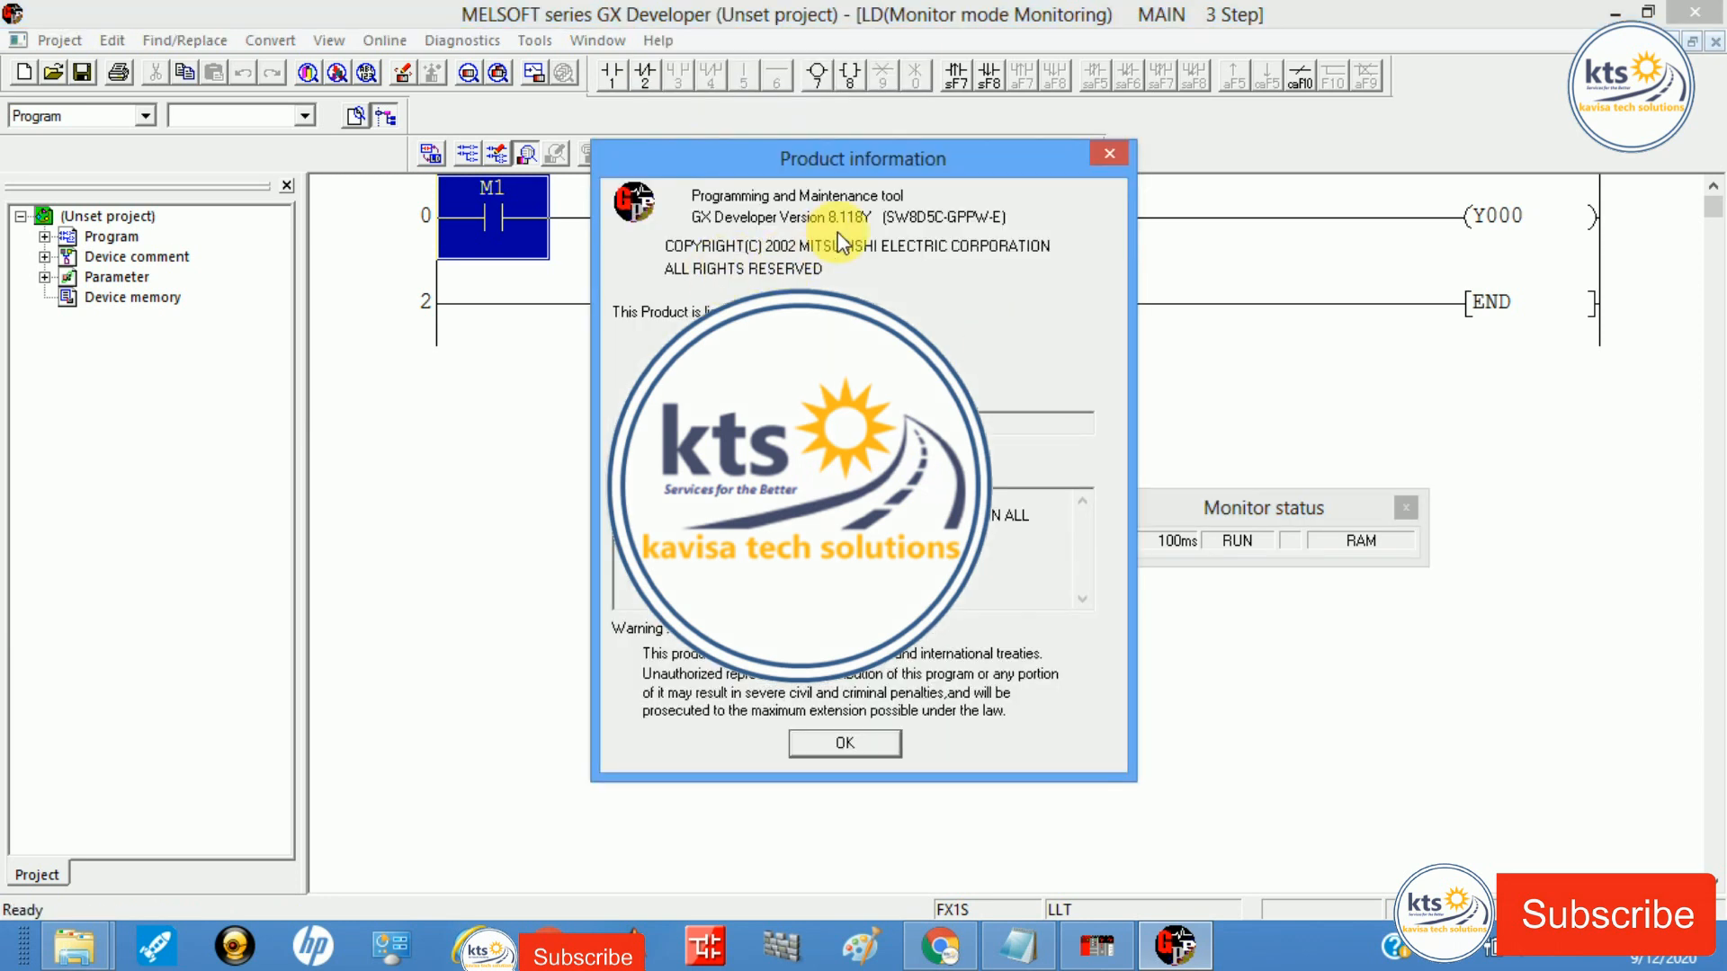
pyautogui.click(1112, 154)
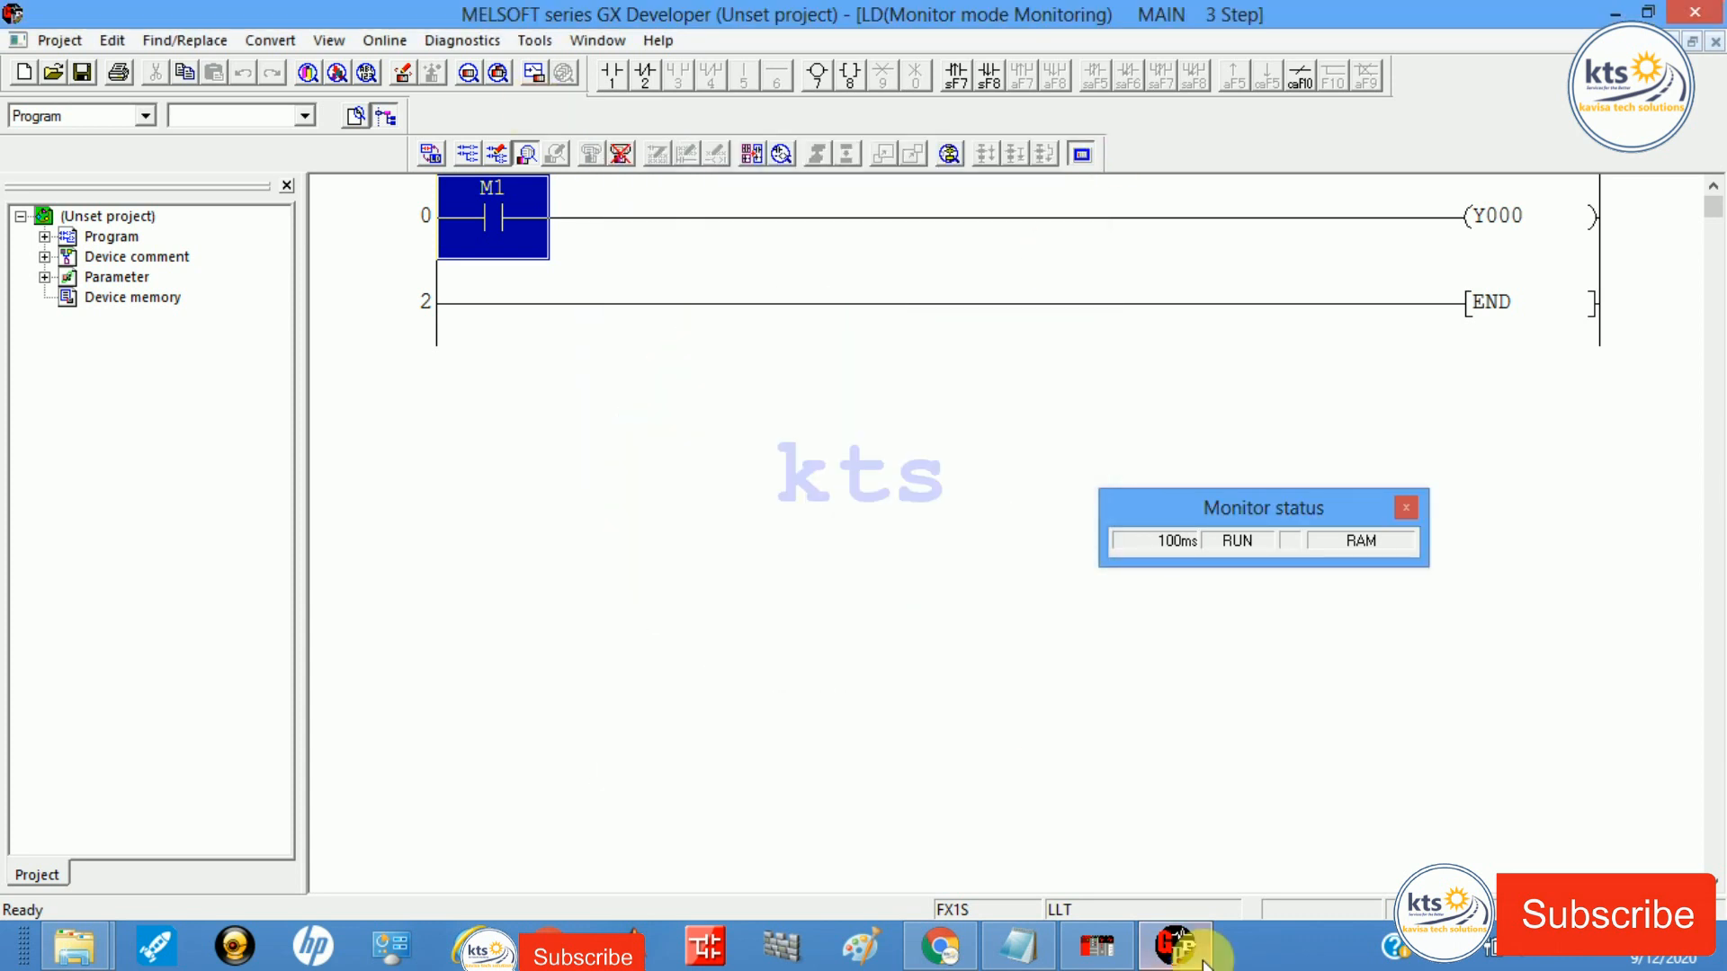
pyautogui.moveTo(1163, 946)
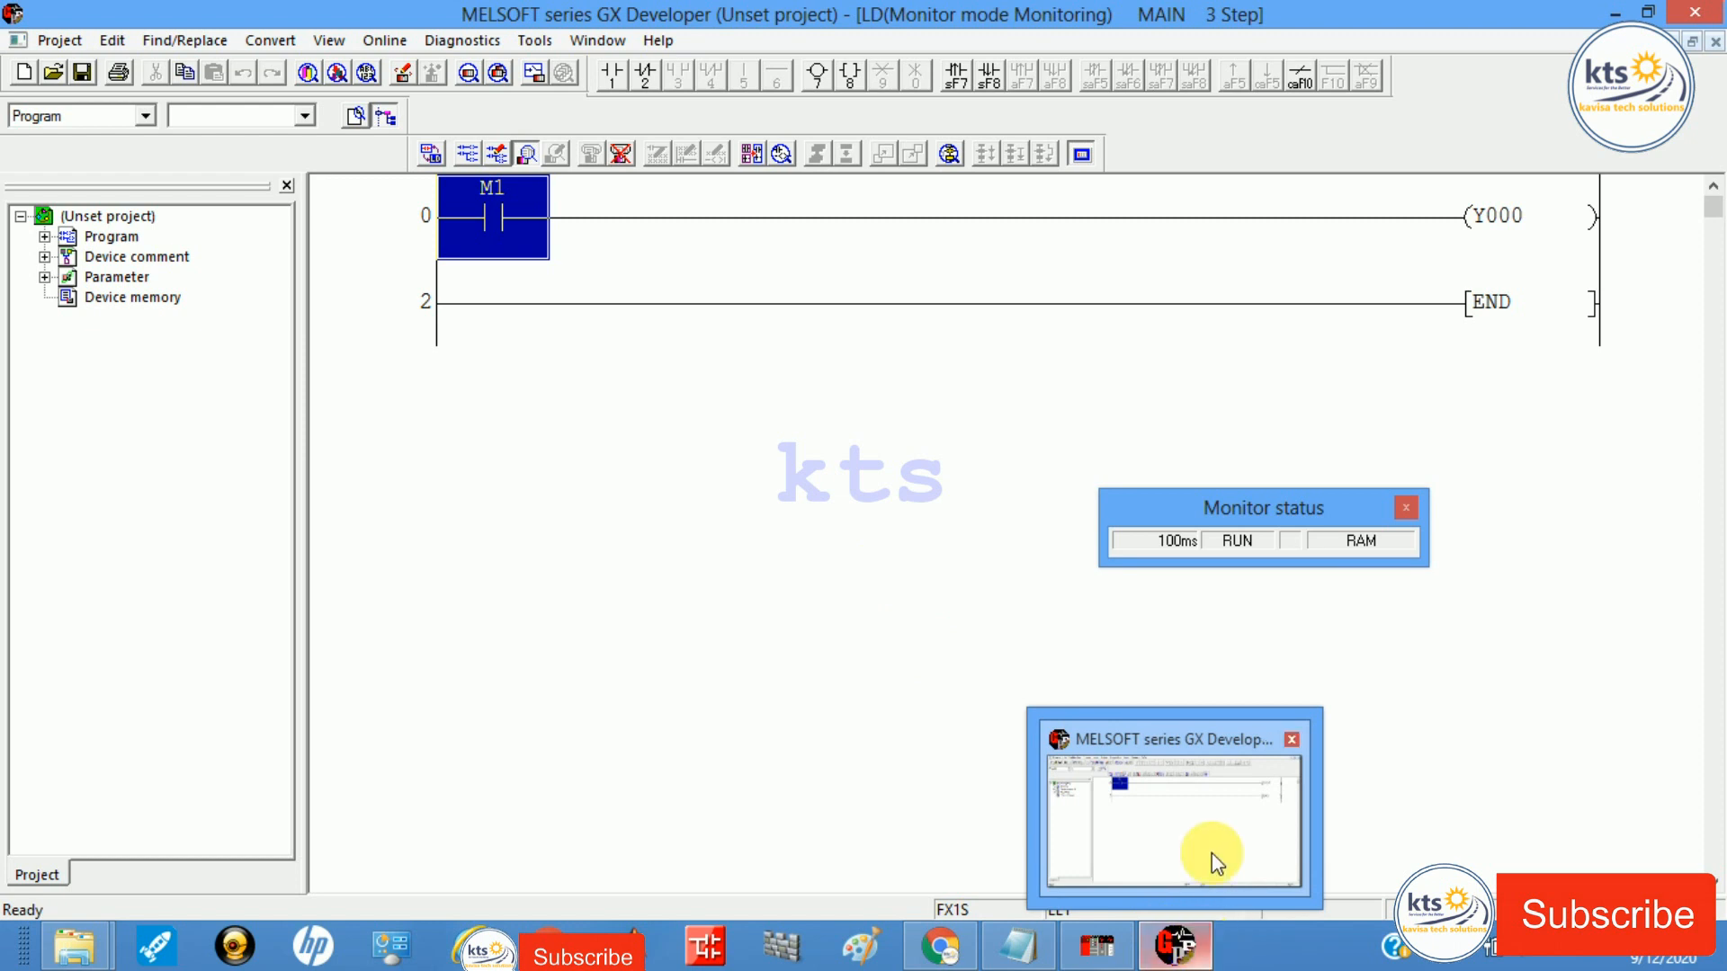
pyautogui.click(1249, 808)
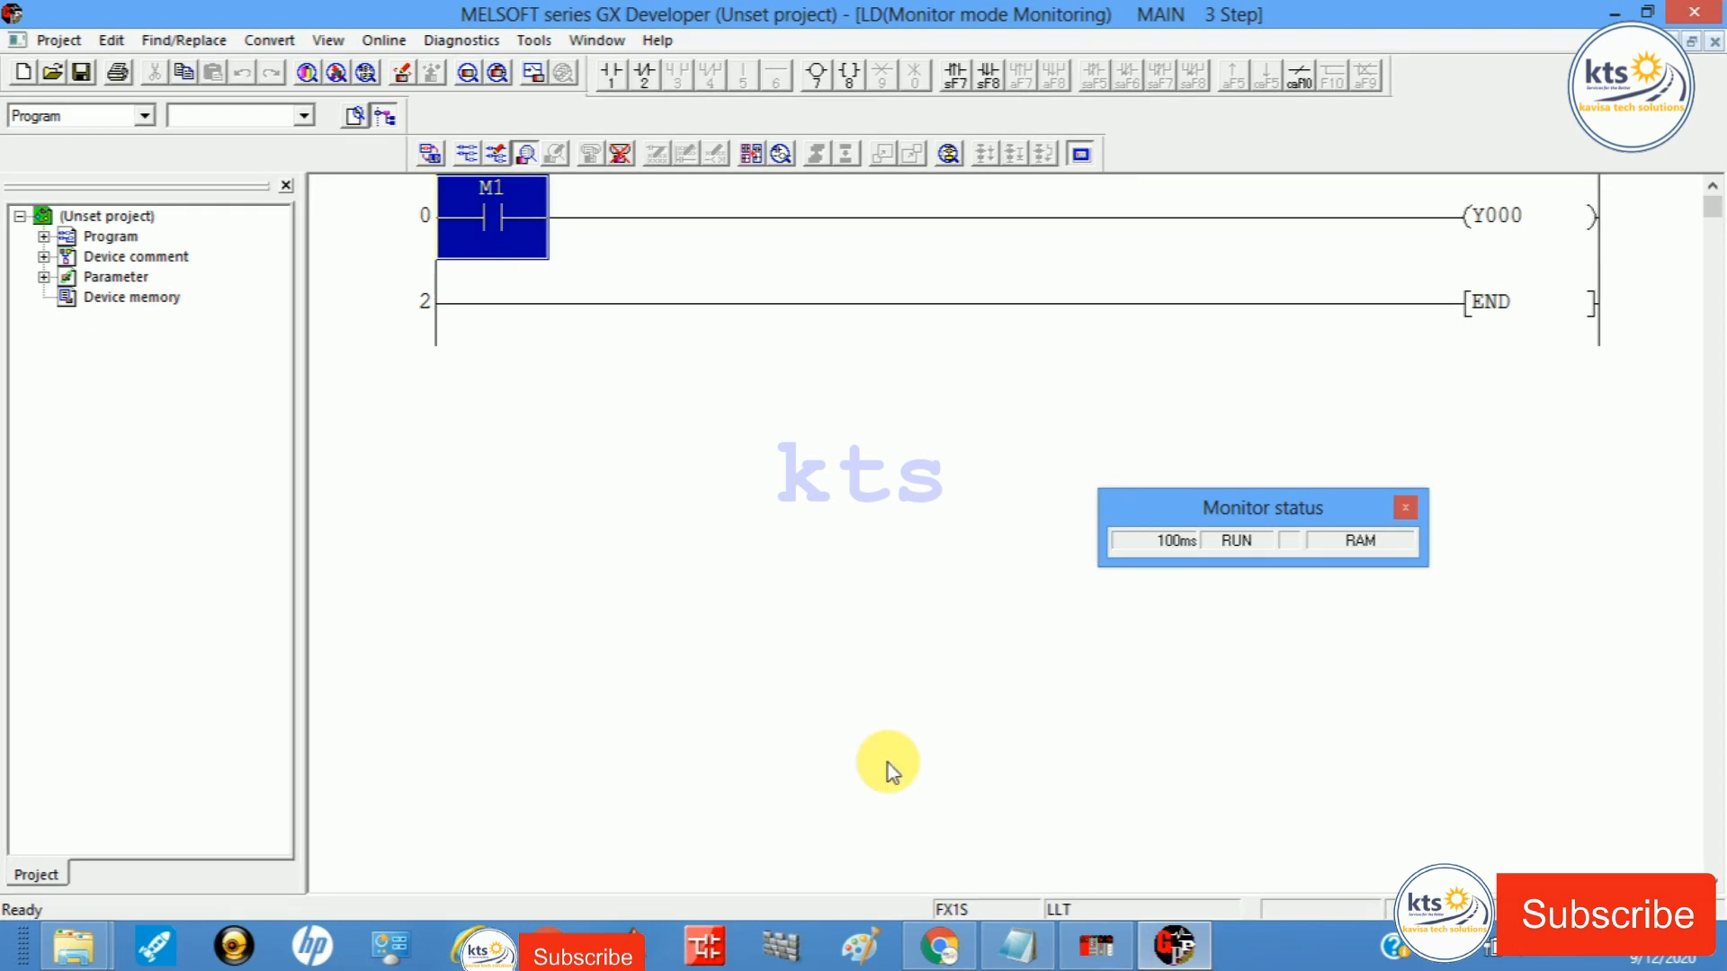